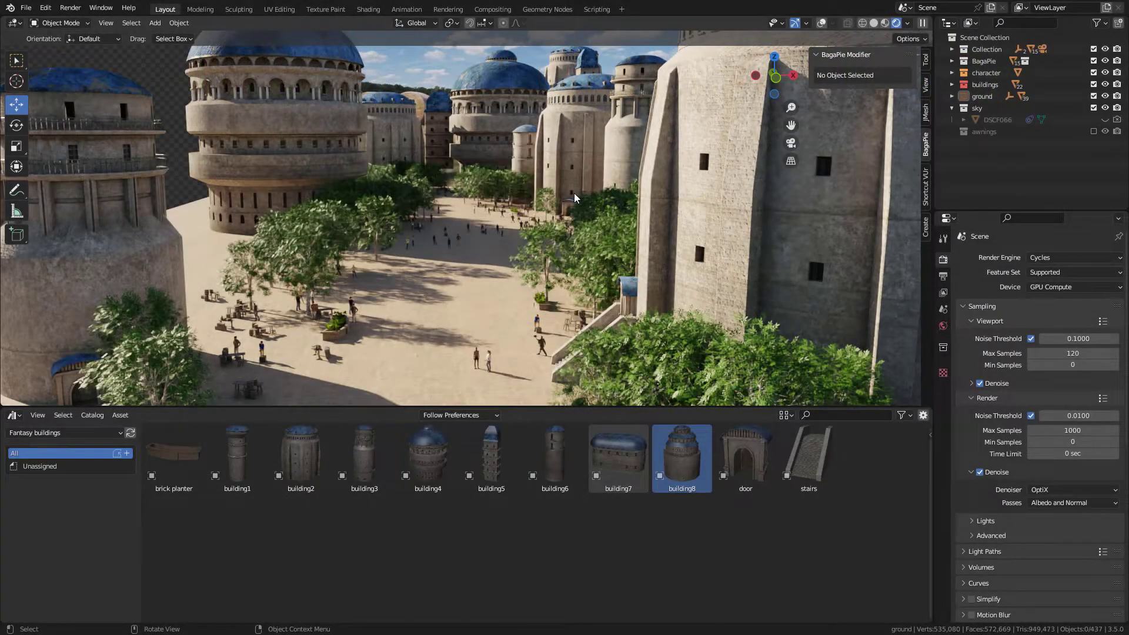
middle_drag(569, 193, 608, 195)
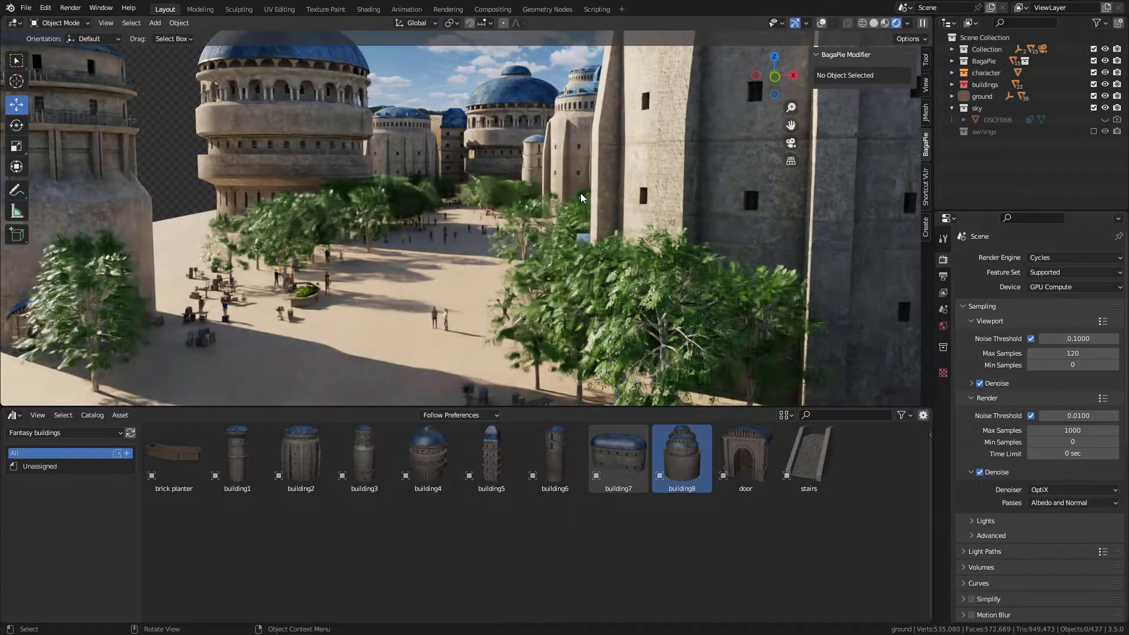
scroll(580, 193, up, 3)
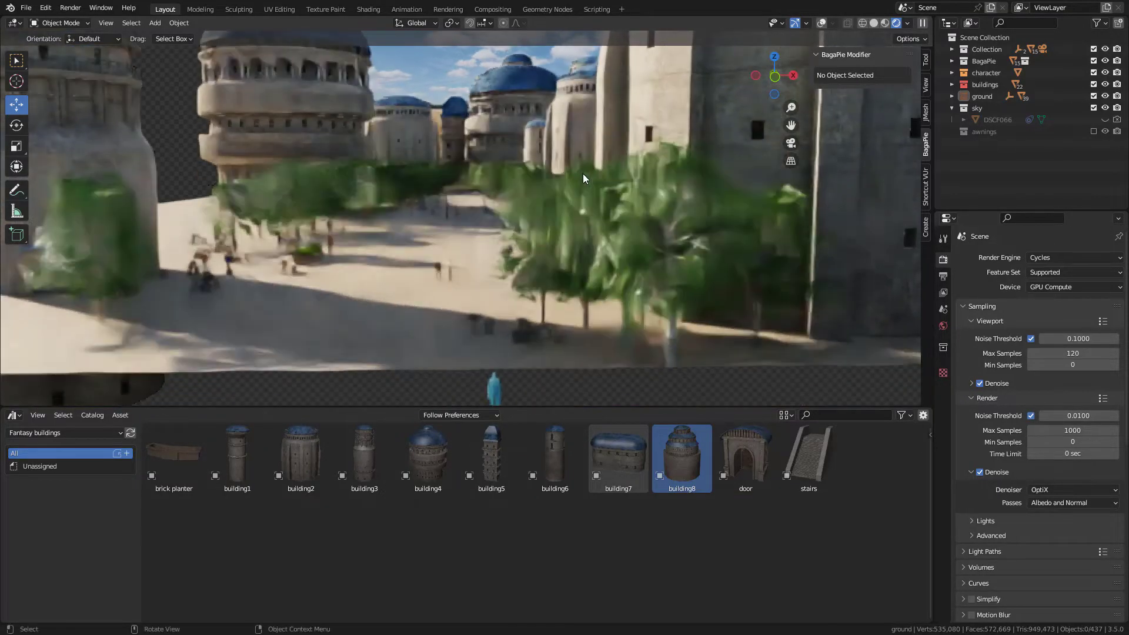
key(KP_0)
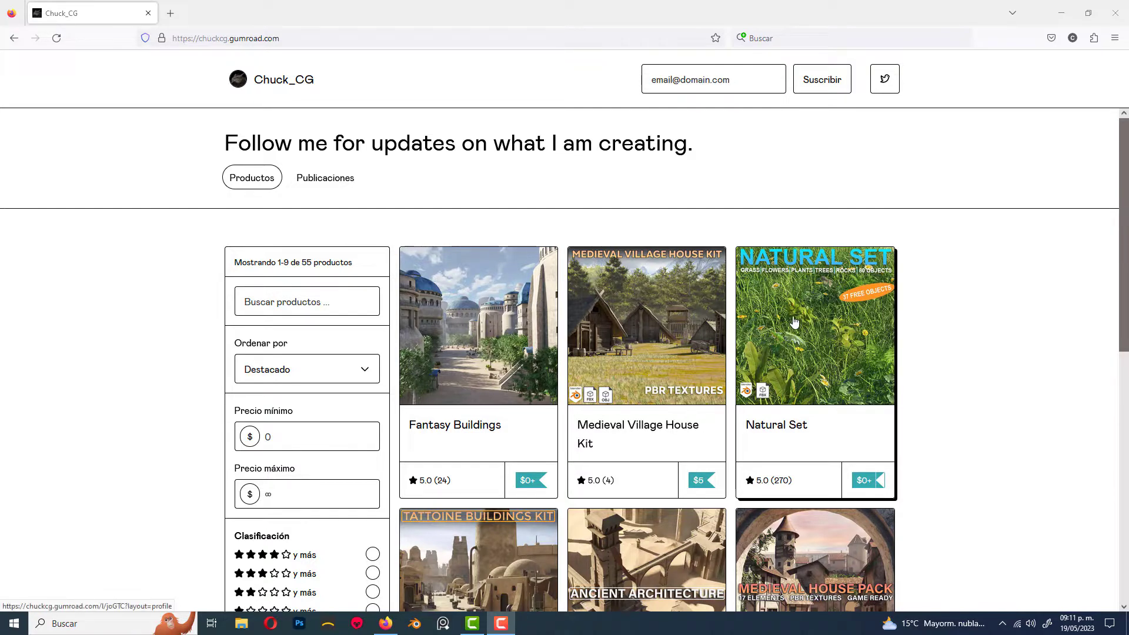
scroll(794, 322, down, 7)
scroll(794, 322, down, 1)
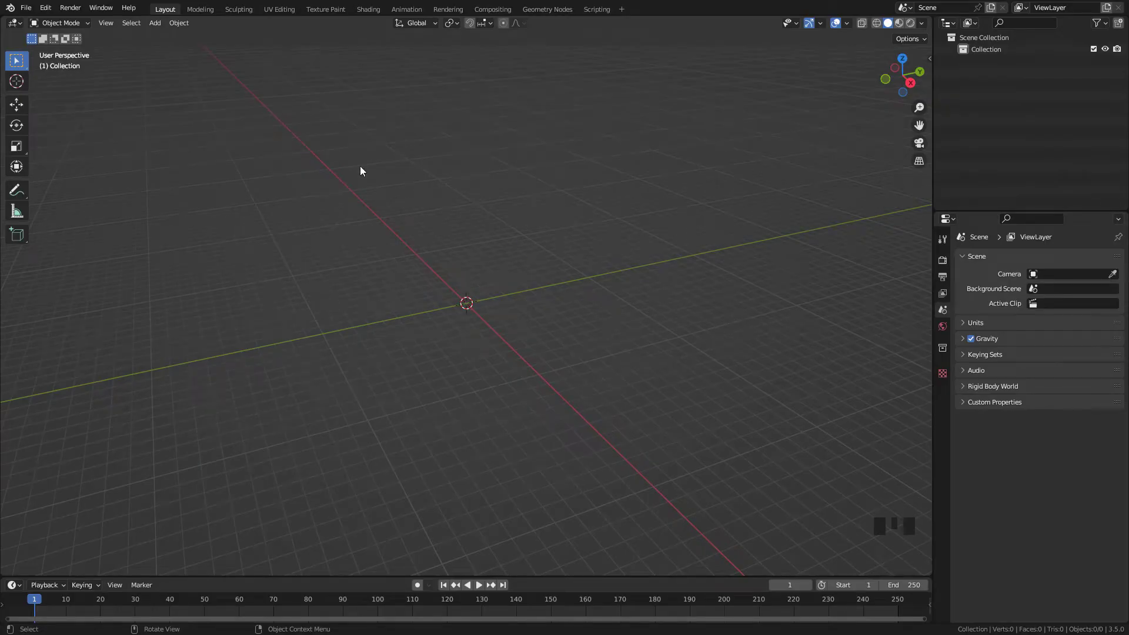
Step: Find the Node Wrangler add-on in the preferences and make sure it is enabled
click(45, 7)
click(73, 175)
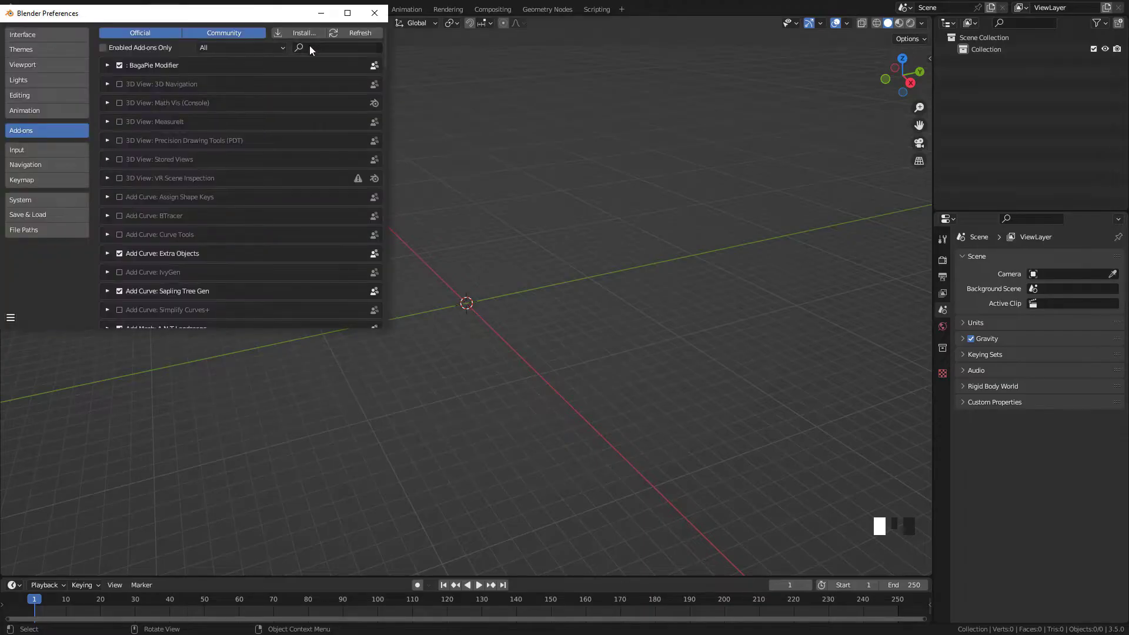
click(309, 45)
text(wra)
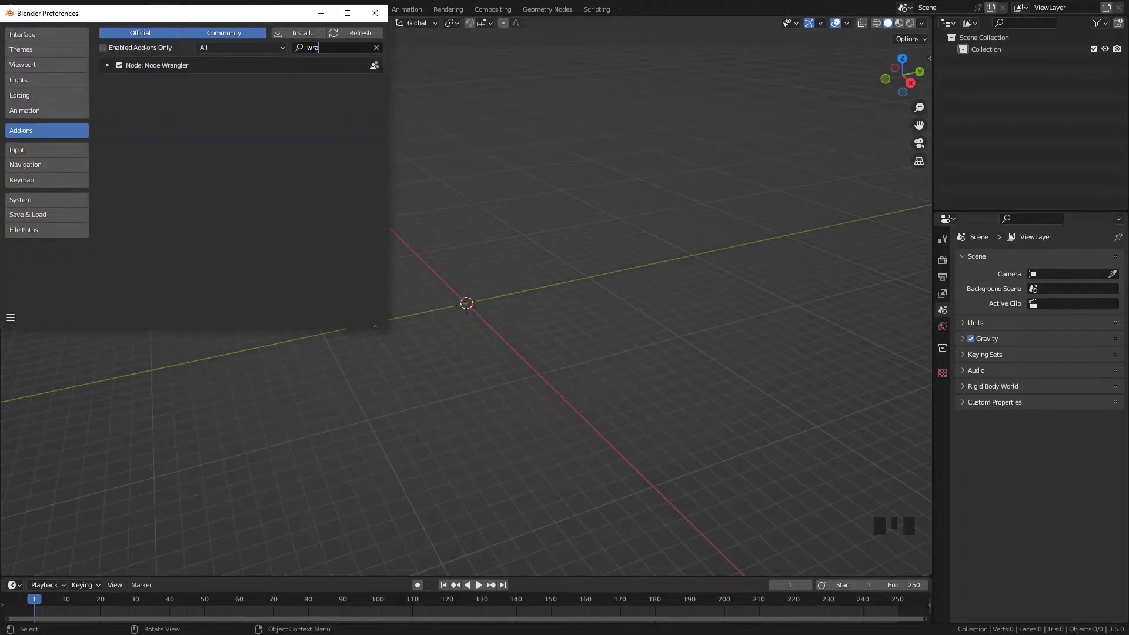
click(120, 66)
click(120, 65)
Step: Search the add-ons for "images" to check that Import Images as Planes is enabled, and clear the search
click(318, 46)
key(BackSpace)
text(images)
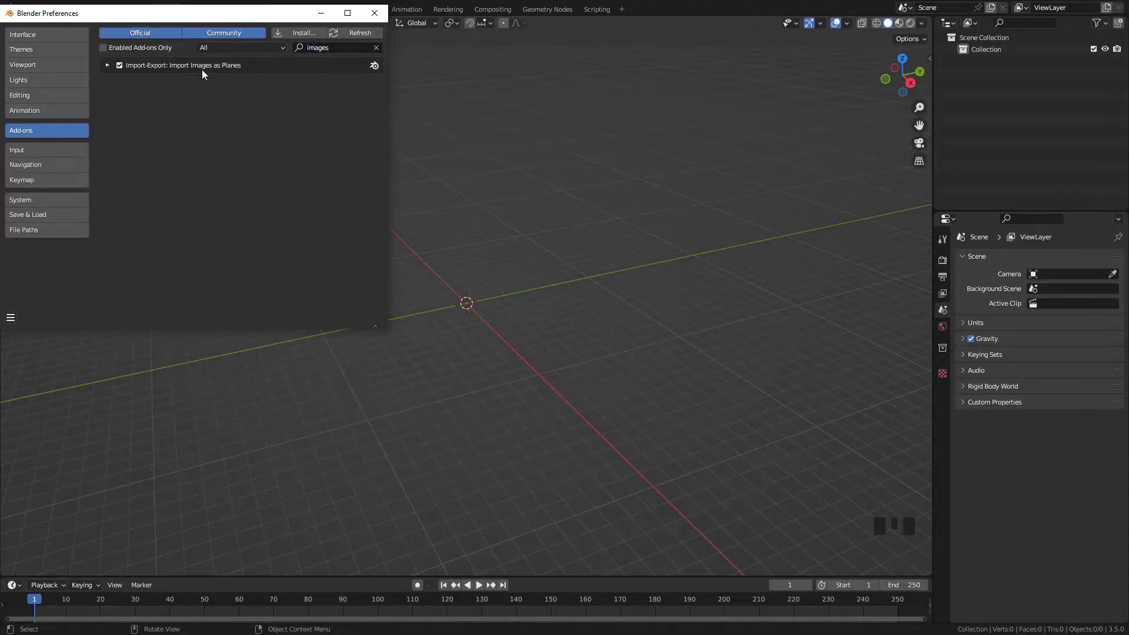
click(376, 48)
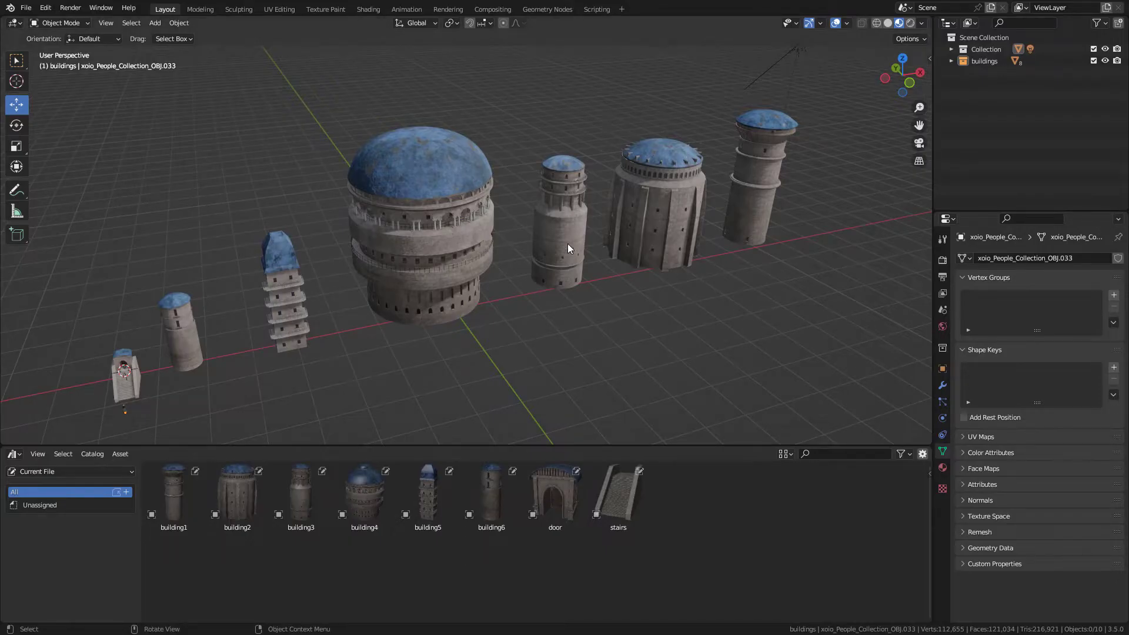
Step: Create a new empty scene and show the Asset Browser below the 3D viewport
click(992, 8)
click(974, 33)
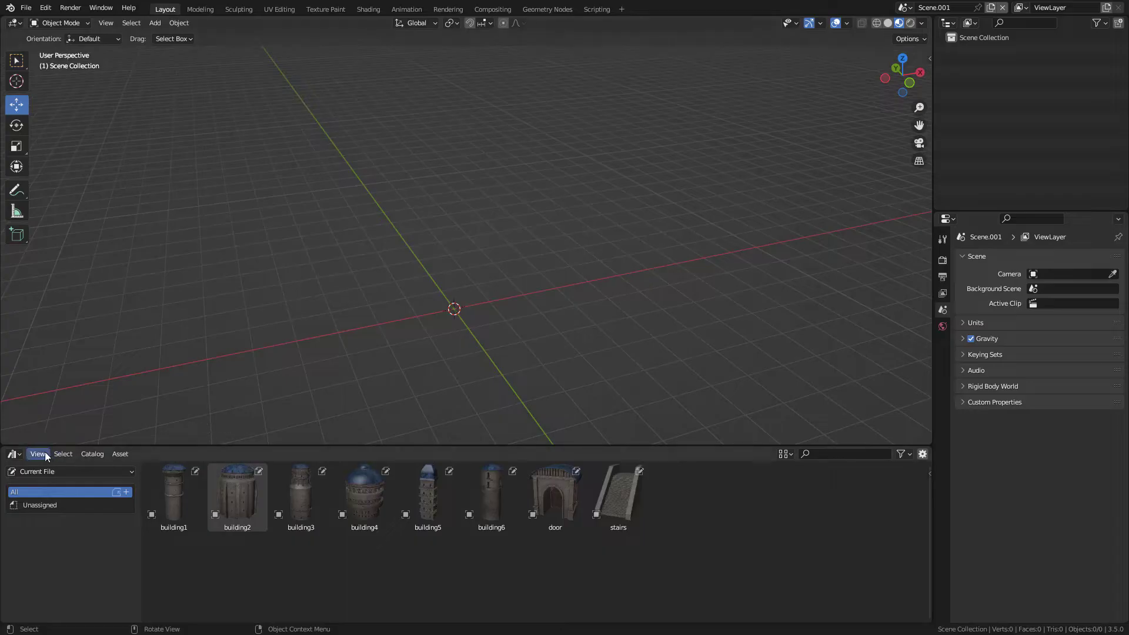
click(13, 454)
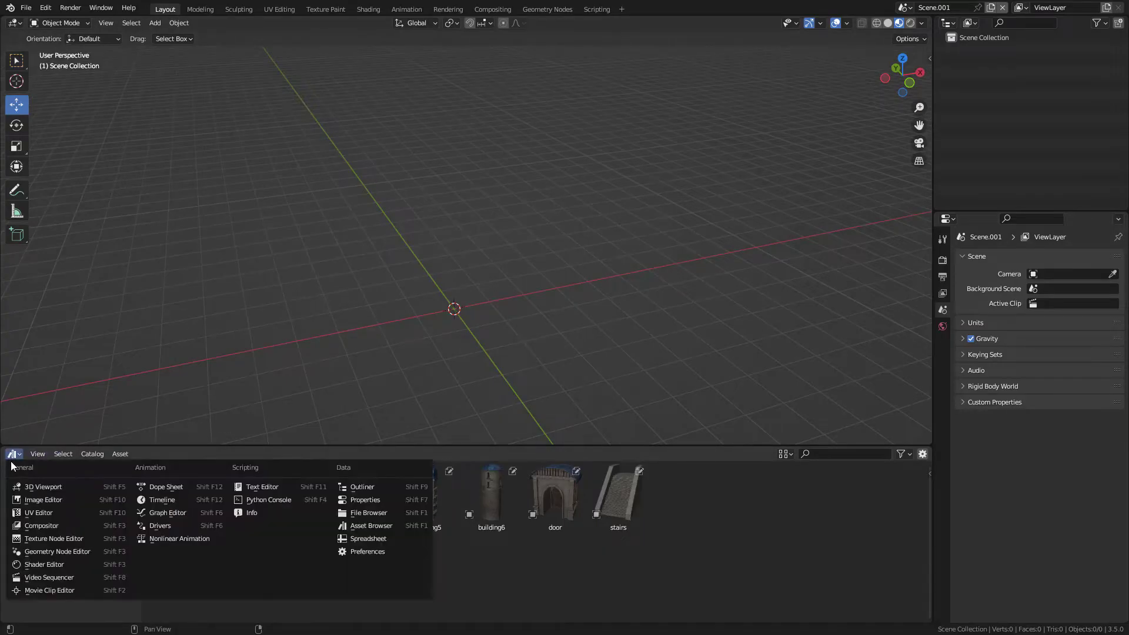
click(388, 525)
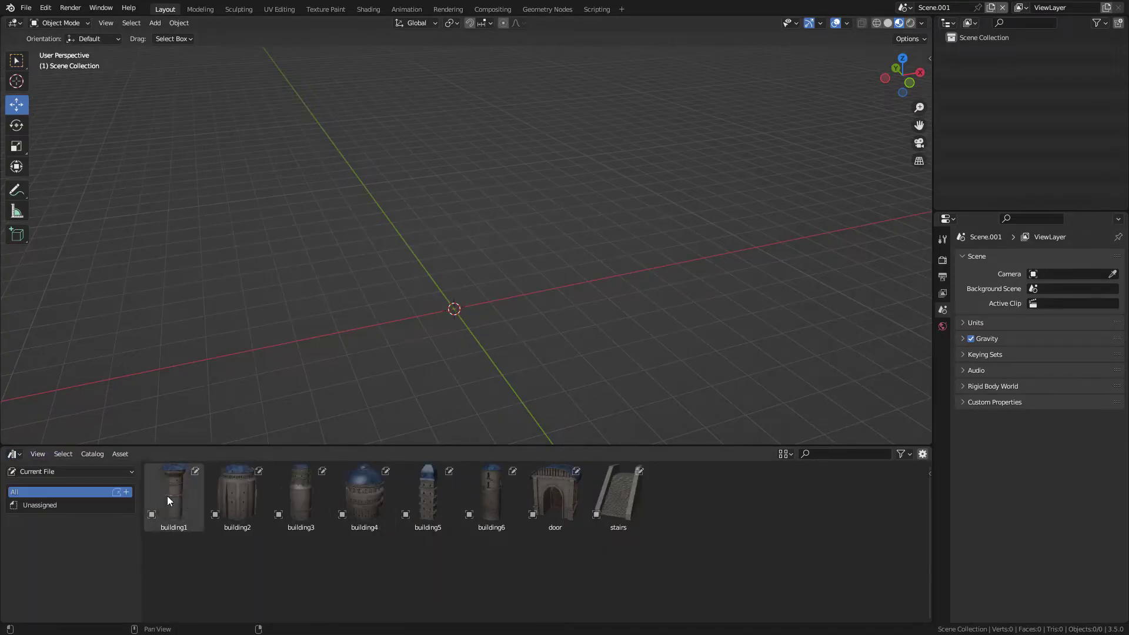
Step: Try placing the building1, building2, building3 and building4 assets in the empty scene, and delete them all
drag(171, 493, 449, 245)
drag(237, 494, 551, 277)
drag(301, 494, 419, 294)
drag(365, 494, 669, 379)
key(a)
key(x)
click(732, 340)
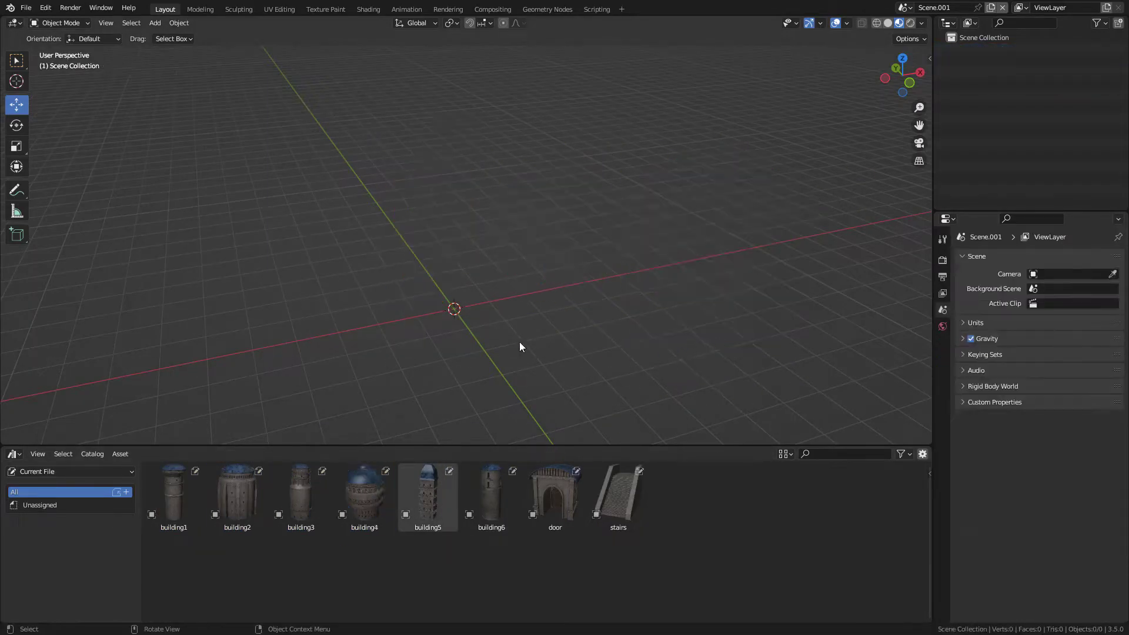
Step: Add a plane at the origin and scale it up into a large ground surface for the city
middle_drag(542, 329, 587, 258)
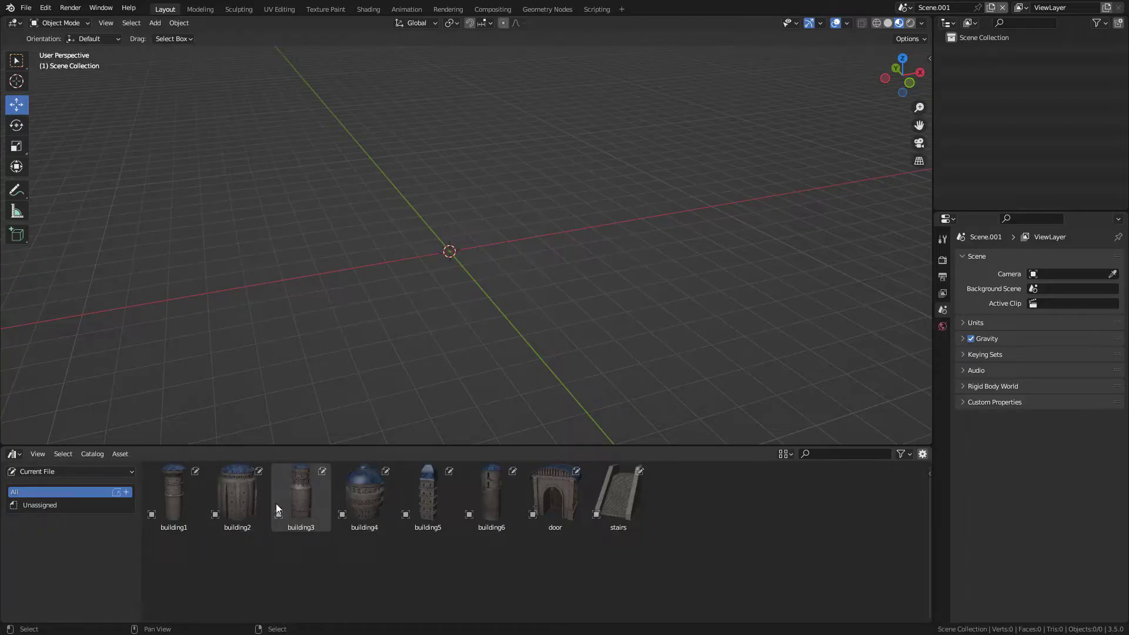
key(shift+a)
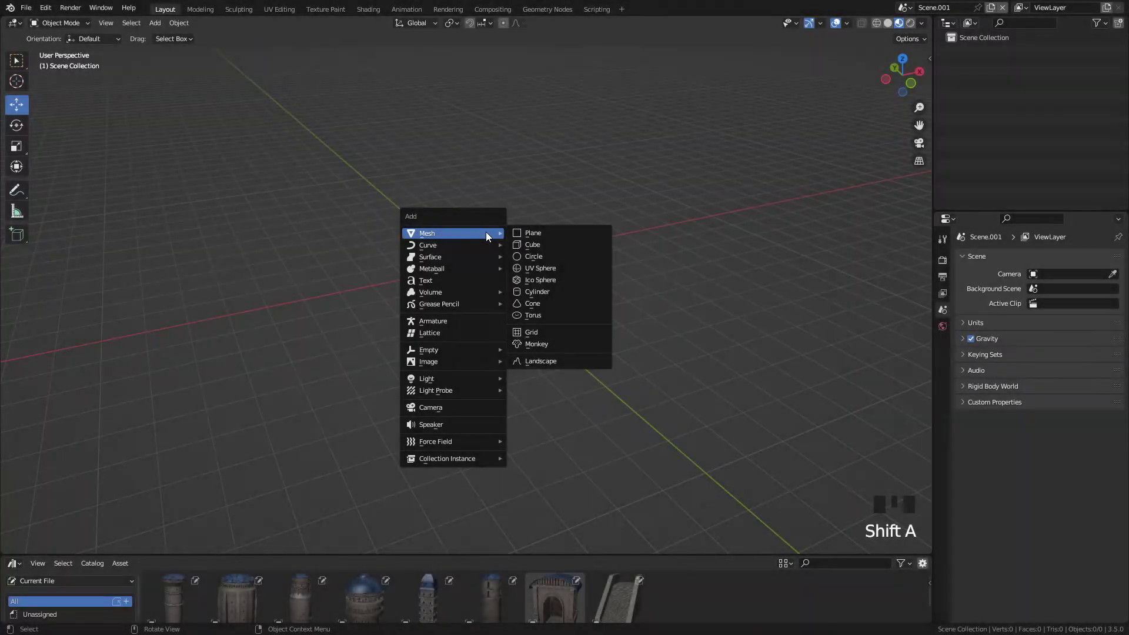
click(549, 235)
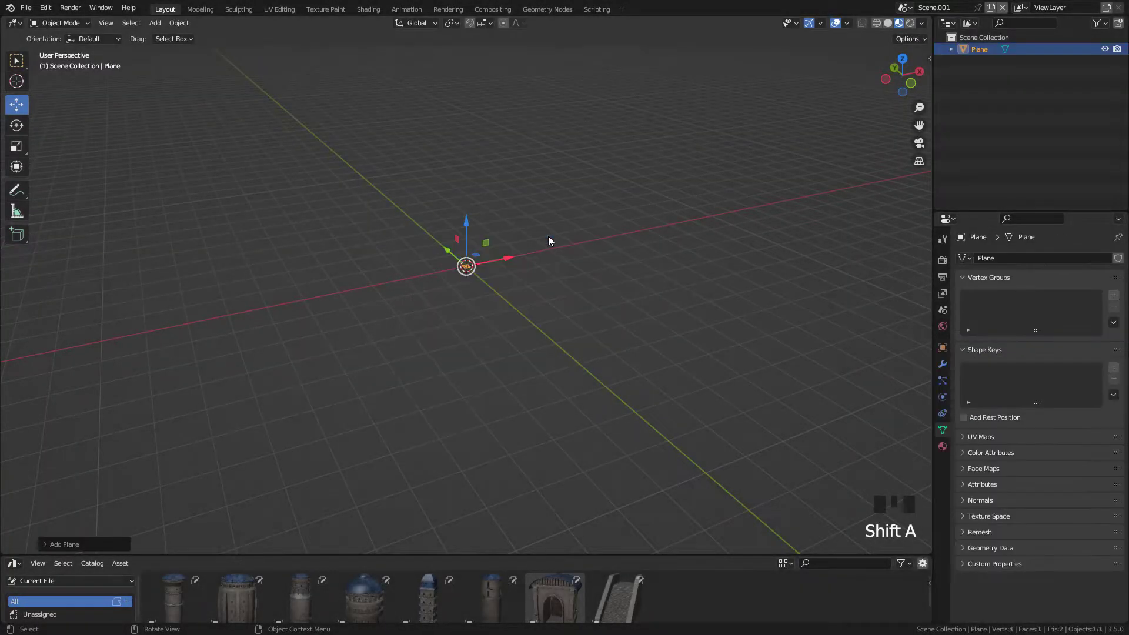
key(s)
click(752, 338)
key(s)
click(765, 300)
key(s)
click(676, 288)
Step: Apply the scale of the enlarged ground plane
key(ctrl+a)
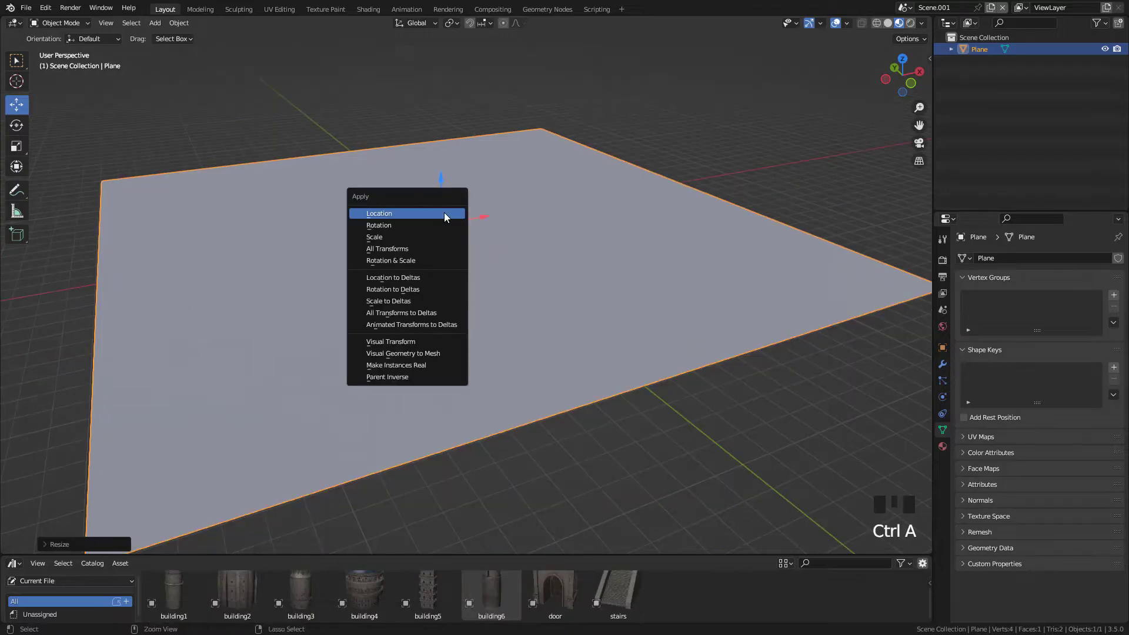
click(434, 236)
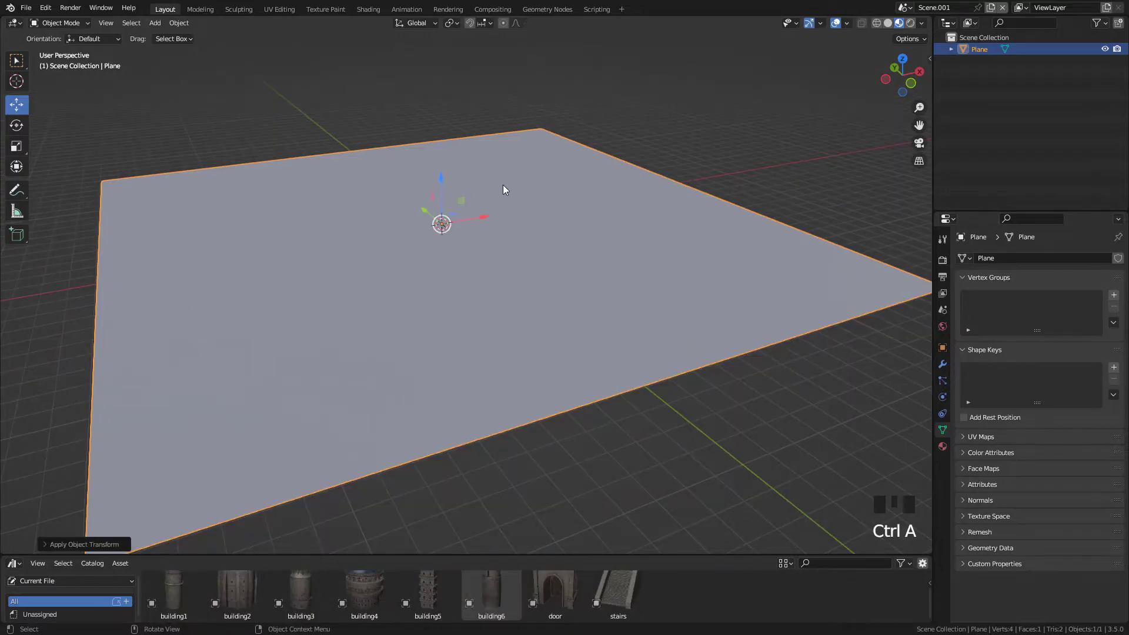
key(ctrl+a)
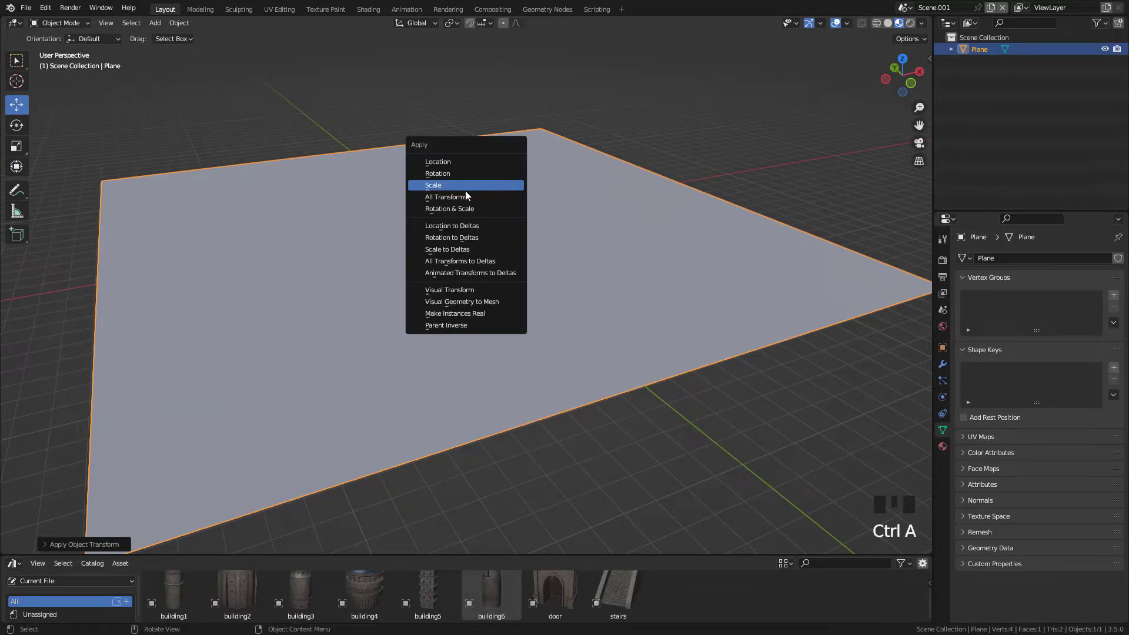
click(453, 187)
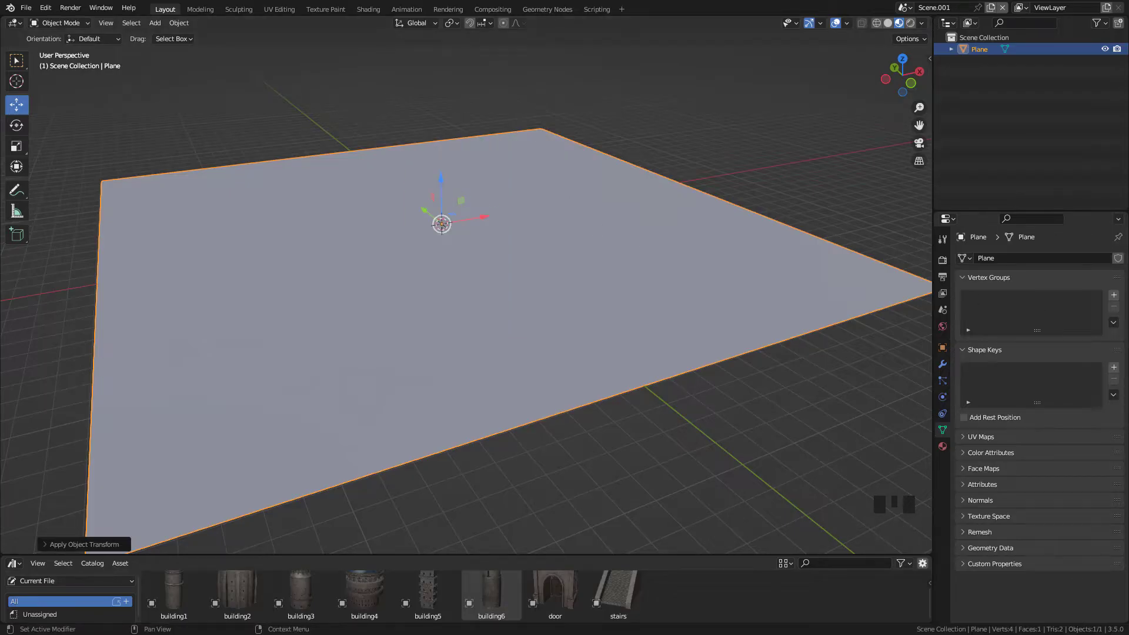
Step: Enlarge the asset area and place building2, building3, building4 and building5 around the ground plane
drag(592, 556, 592, 435)
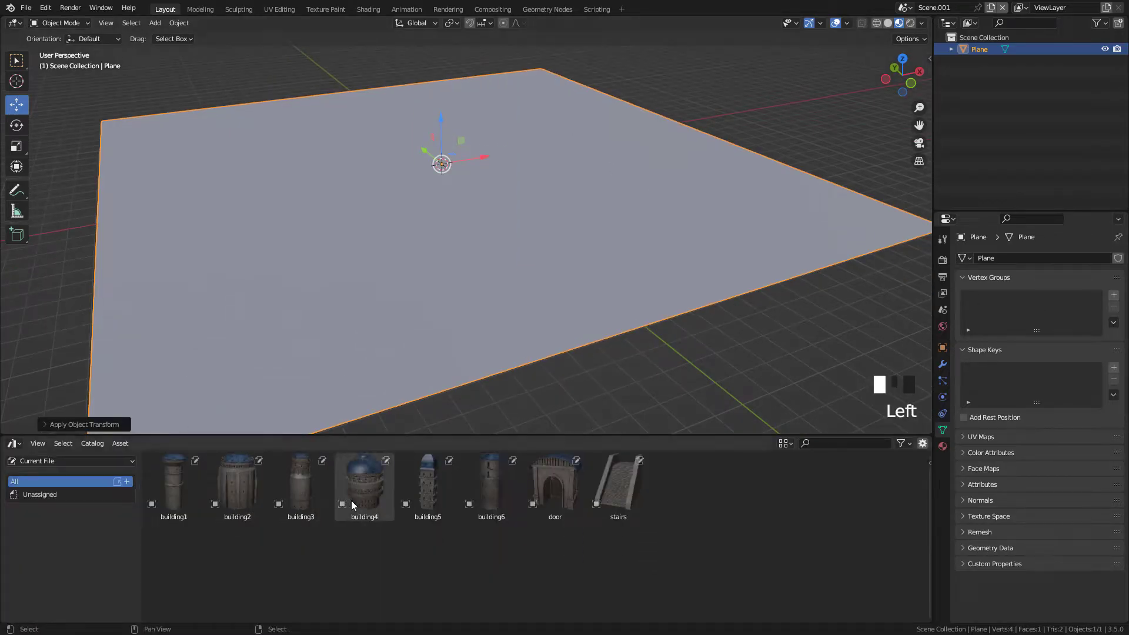
drag(237, 491, 573, 234)
middle_drag(573, 234, 587, 292)
drag(293, 484, 392, 367)
middle_drag(392, 367, 382, 359)
drag(362, 469, 347, 213)
drag(427, 479, 573, 212)
Step: Try a second building3 and a second building4 at the plane's far side, and delete both
drag(307, 478, 522, 127)
shift+middle_drag(521, 127, 519, 168)
drag(363, 482, 484, 79)
key(Delete)
click(521, 132)
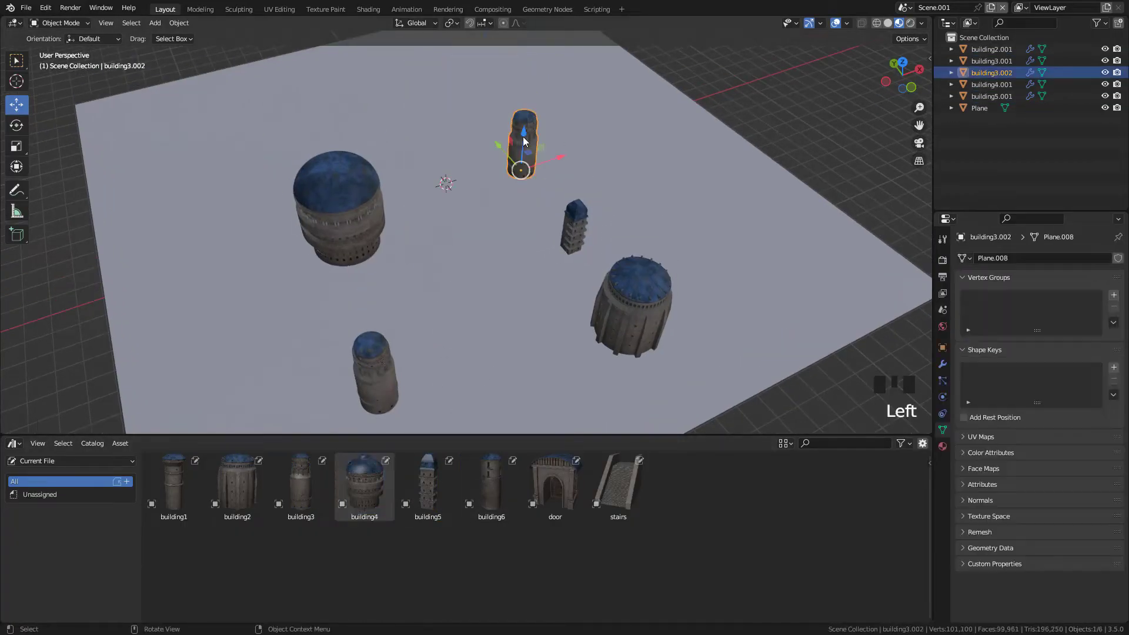
key(Delete)
Step: Place second copies of building3, building4 and building2 toward the far side of the ground plane
click(374, 364)
drag(301, 482, 493, 170)
drag(364, 482, 371, 105)
drag(237, 482, 451, 154)
drag(450, 151, 451, 150)
key(ctrl+z)
Step: Place building1 and building6 among the rear buildings and adjust the positions of that group
drag(170, 500, 500, 194)
click(492, 141)
drag(492, 172, 481, 112)
click(503, 164)
middle_drag(533, 201, 510, 189)
shift+middle_drag(511, 190, 518, 206)
click(478, 154)
drag(491, 483, 434, 164)
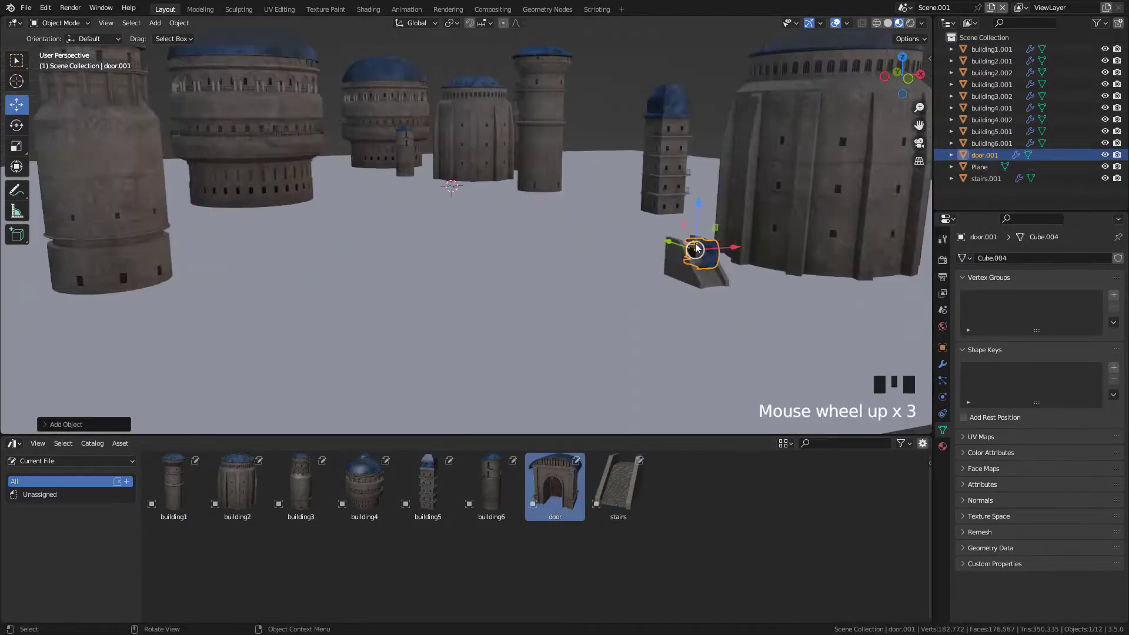
Step: Move the door onto the top of the stairs and rotate it about the Z axis
drag(517, 276, 524, 298)
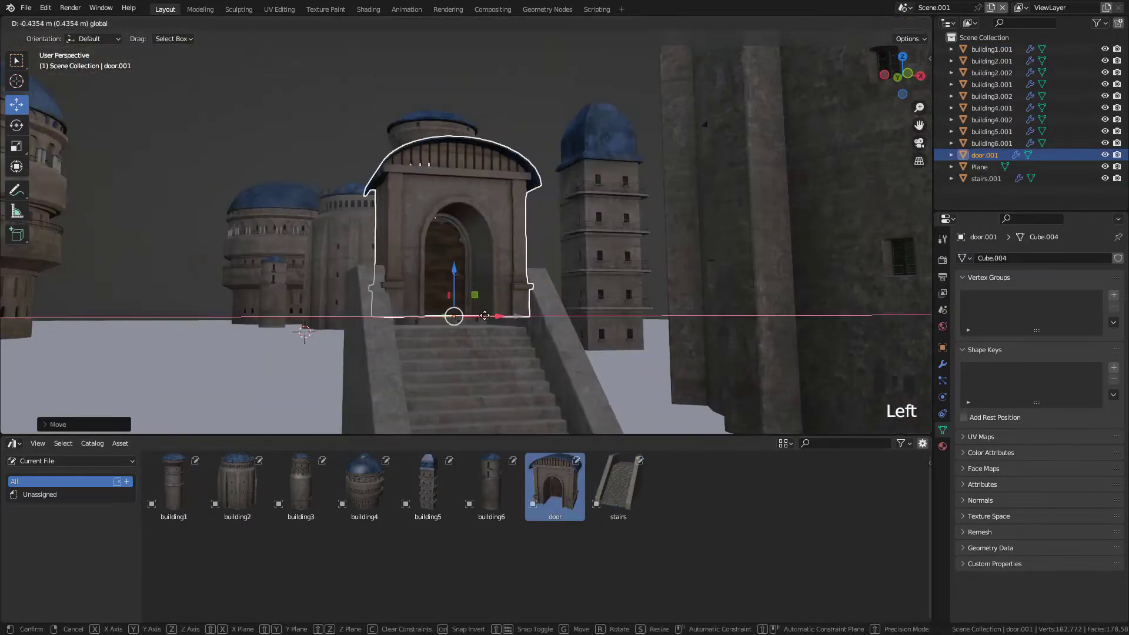
middle_drag(454, 315, 464, 347)
shift+click(464, 353)
key(r)
key(z)
click(467, 365)
Step: Fit the stairs and door against the front wall of the nearest building2
drag(624, 284, 640, 284)
middle_drag(640, 285, 569, 247)
drag(473, 181, 494, 186)
mouse_move(569, 220)
middle_down()
mouse_move(523, 206)
mouse_move(579, 200)
middle_up()
scroll(546, 280, down, 10)
click(546, 280)
shift+middle_drag(501, 209, 526, 251)
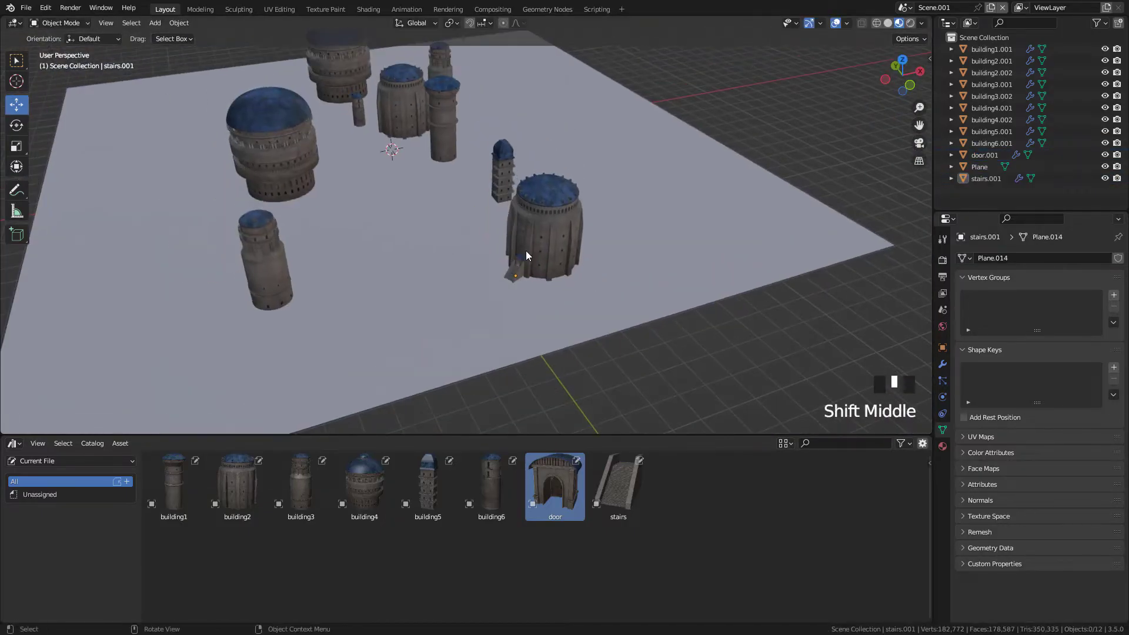
Step: Add a camera to the scene and look through it
key(ctrl+a)
middle_drag(435, 206, 415, 247)
key(shift+a)
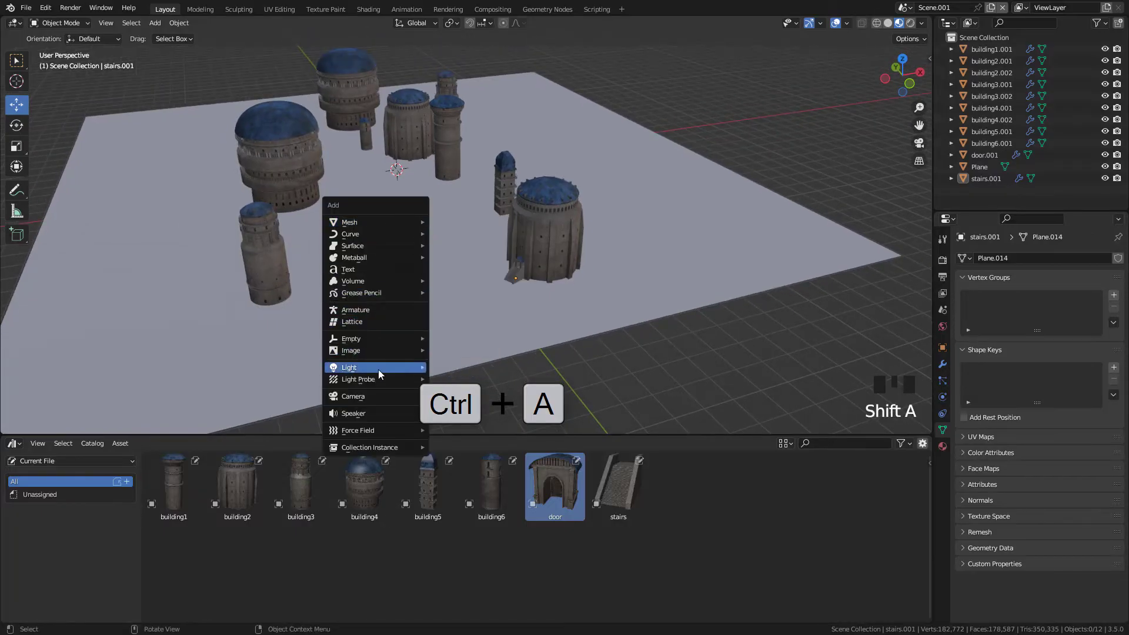
mouse_move(371, 353)
click(353, 396)
middle_drag(412, 244, 446, 165)
click(918, 144)
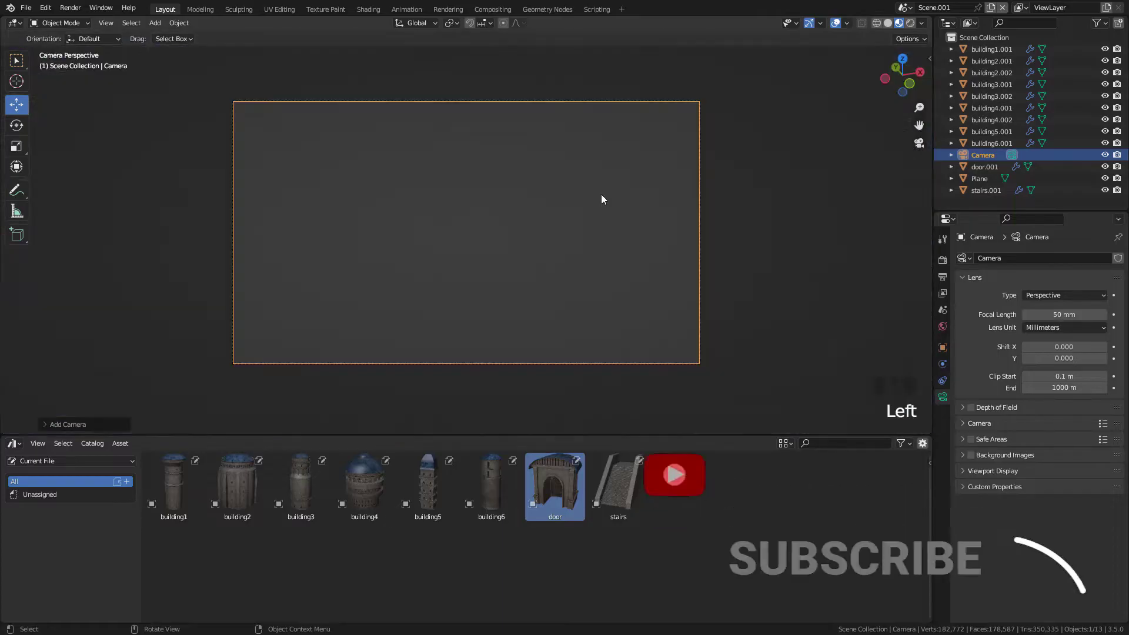
Step: Enable Camera to View and pull the camera back to frame the buildings on the plane
key(n)
click(926, 111)
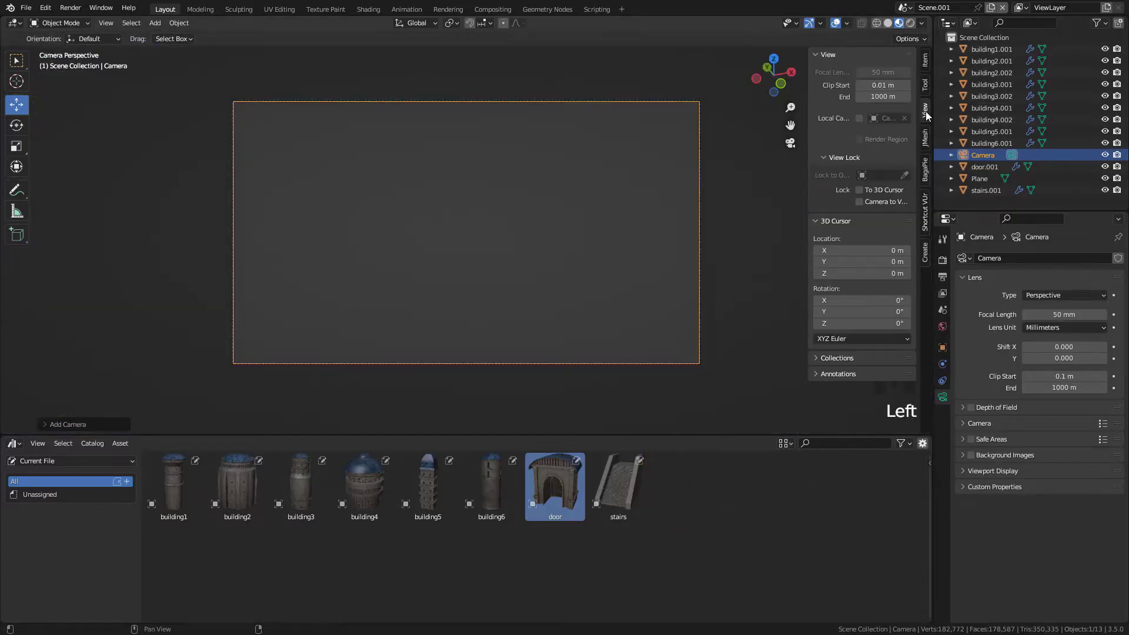
click(859, 202)
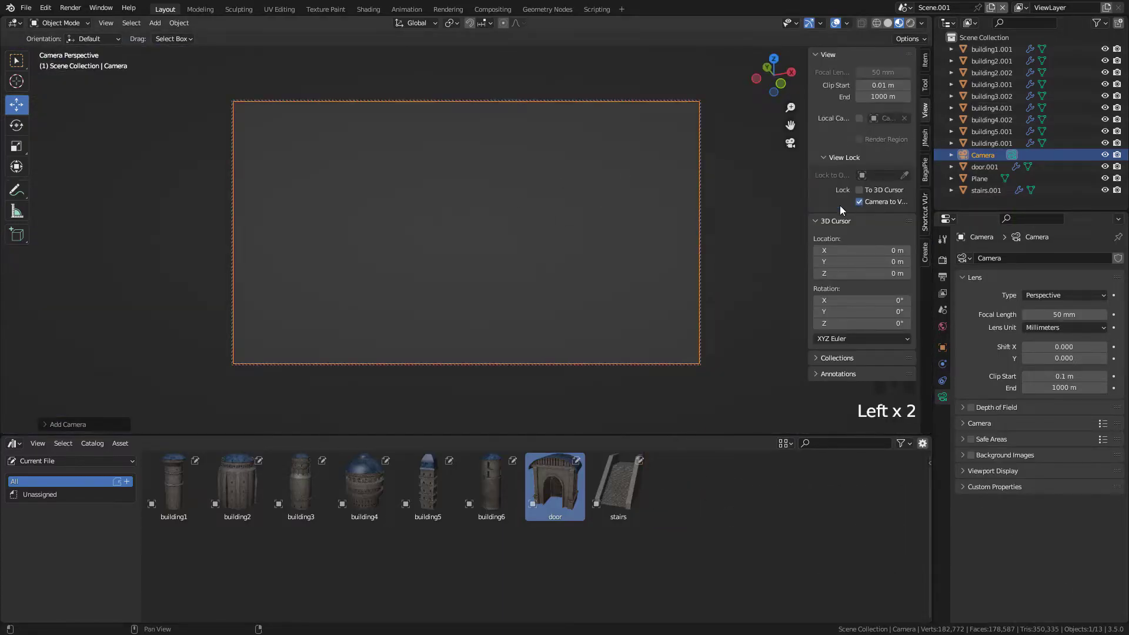
scroll(599, 249, down, 10)
scroll(588, 241, down, 19)
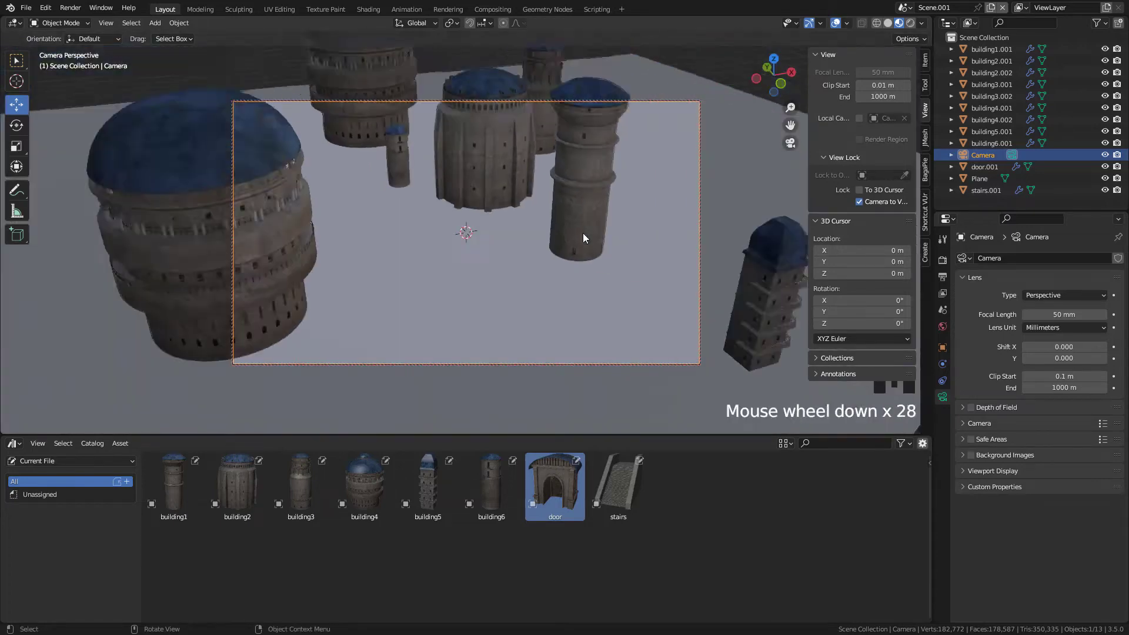
middle_drag(581, 234, 559, 217)
key(KP_0)
Step: Refine the low camera framing and move the nearest building3 tower along the ground to suit the shot
click(451, 302)
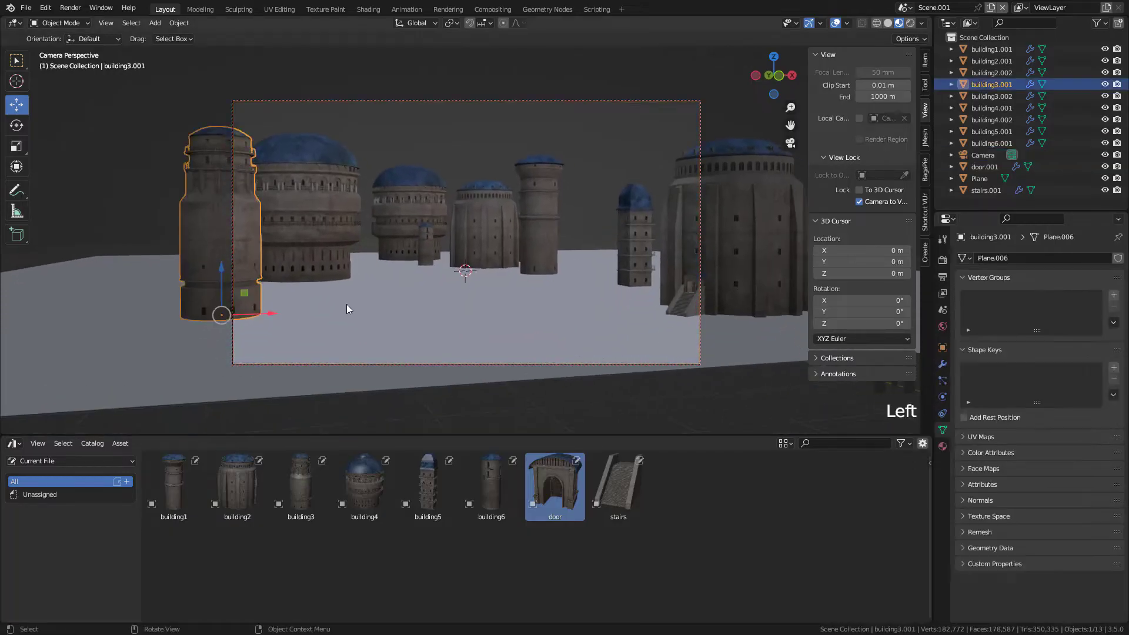
shift+middle_drag(549, 274, 539, 248)
click(645, 262)
scroll(559, 254, up, 1)
scroll(552, 256, down, 1)
scroll(540, 248, up, 1)
click(45, 247)
drag(56, 317, 260, 344)
Step: Shift the two domed building4 copies and the building1 tower slightly to improve the composition
click(283, 194)
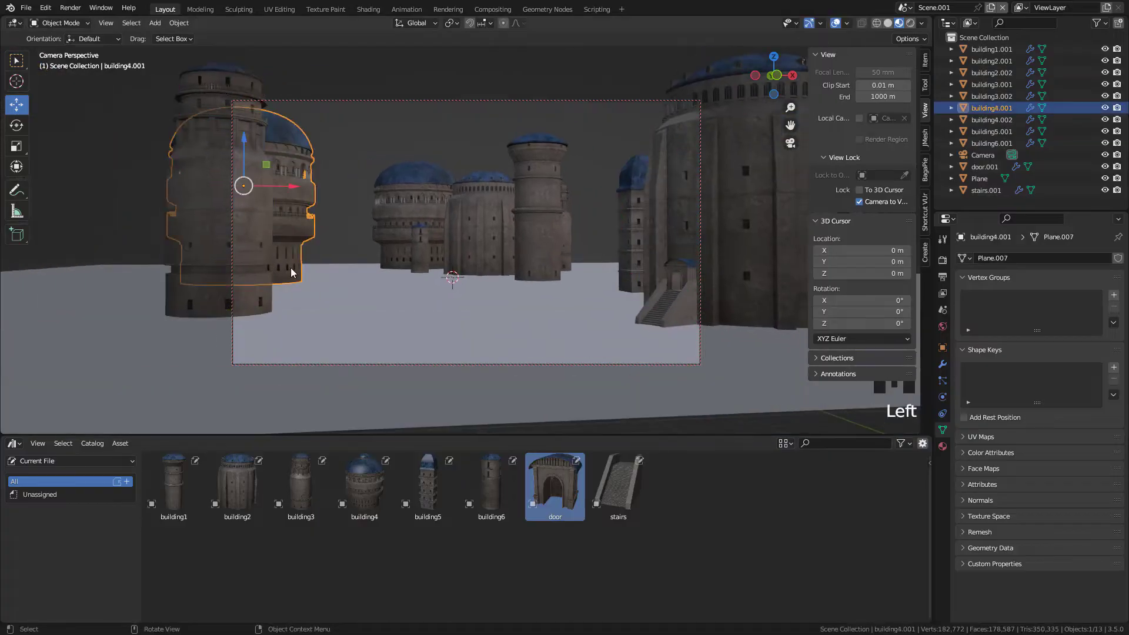
drag(288, 186, 295, 186)
click(406, 207)
drag(450, 209, 455, 209)
click(538, 235)
drag(580, 282, 587, 282)
click(568, 232)
Step: Reposition the narrow building5 tower and rotate it about the Z axis
click(636, 259)
drag(674, 293, 663, 294)
key(r)
key(z)
click(609, 235)
Step: Duplicate the rear building2 and move the copy sideways to fill the gap between the buildings
click(482, 241)
key(shift+d)
right_click(420, 236)
drag(519, 276, 360, 279)
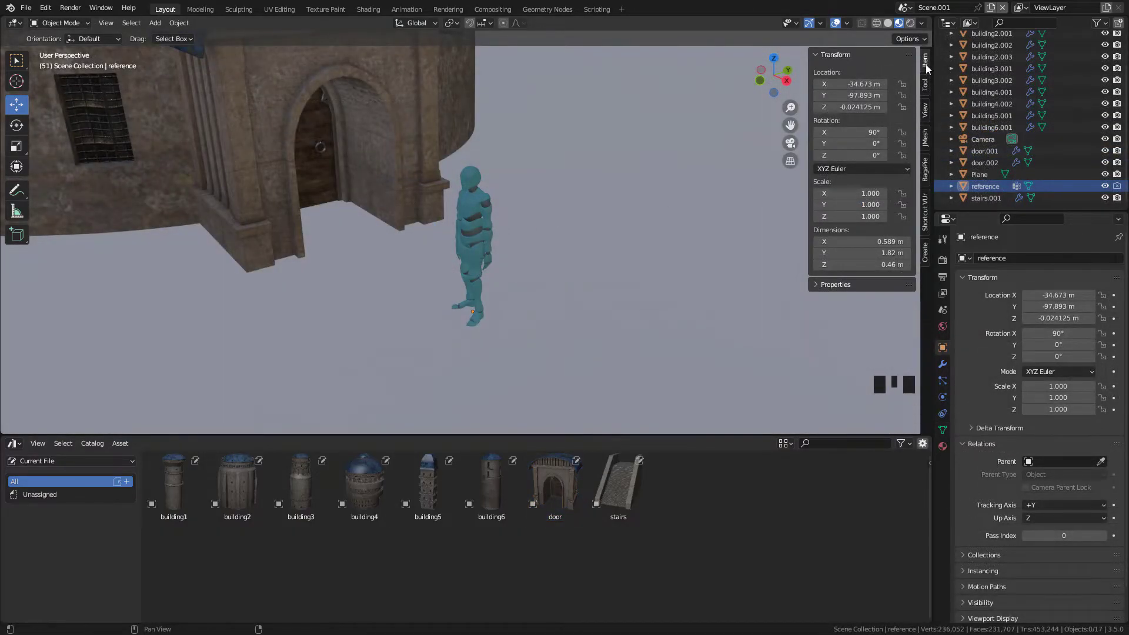
Step: Examine the human reference figure's dimensions and its scale against the door and buildings, toggling its visibility
click(925, 110)
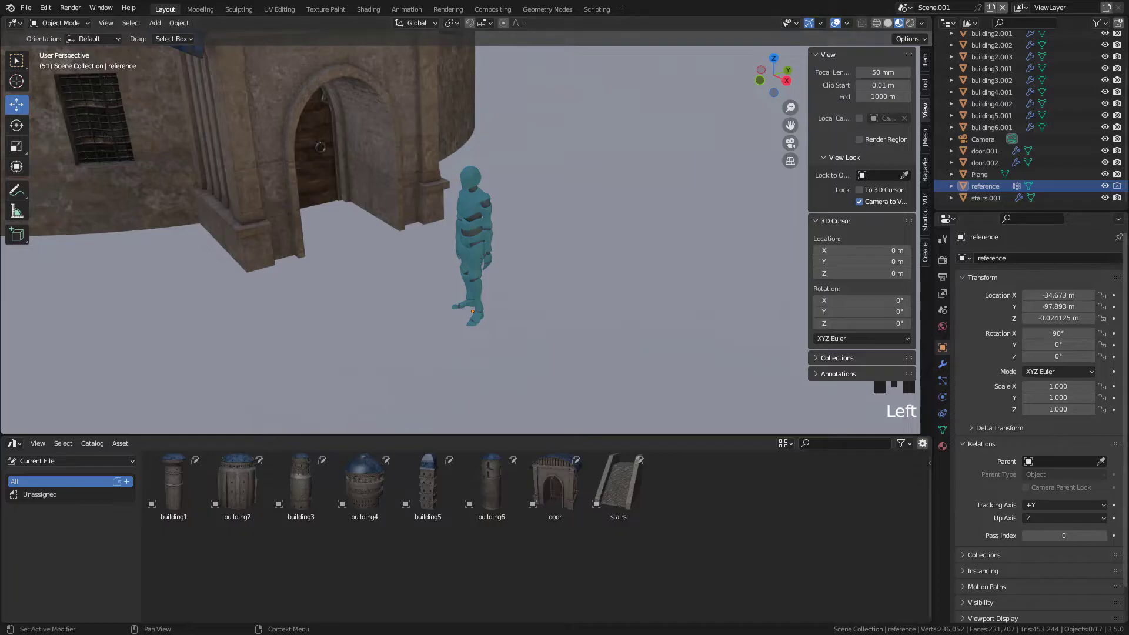
click(1105, 186)
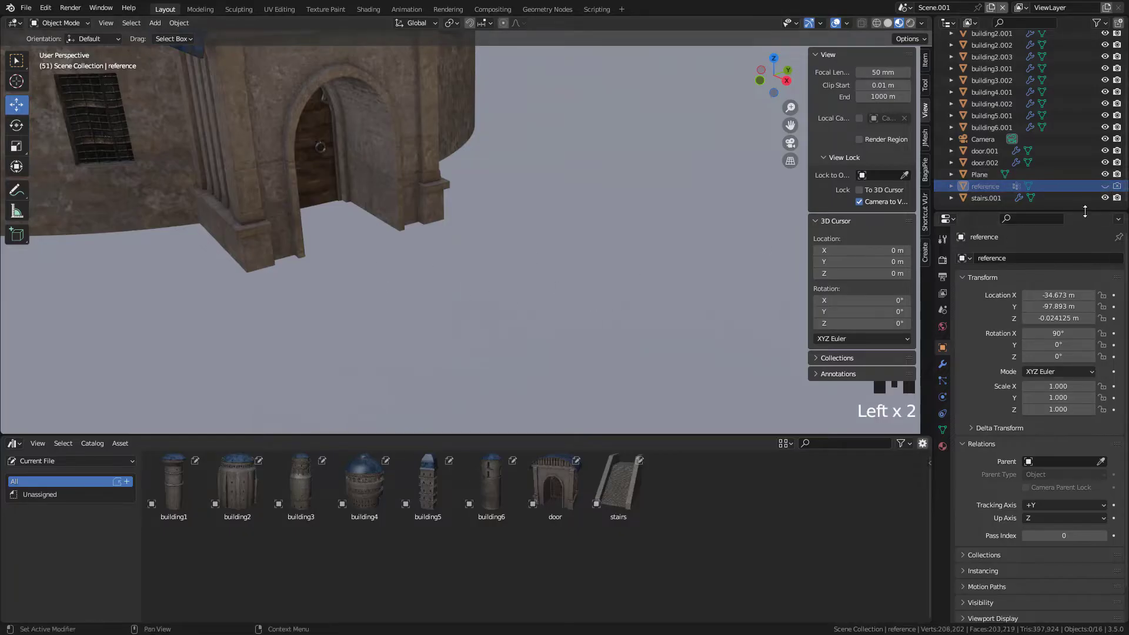
click(1105, 185)
middle_drag(529, 200, 693, 170)
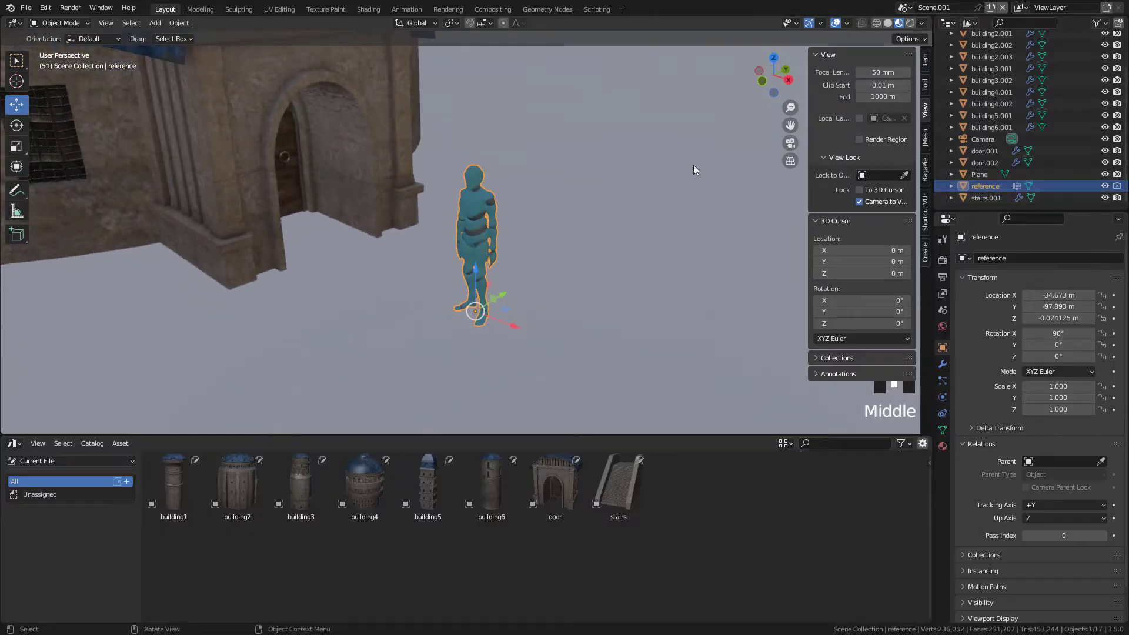
click(925, 60)
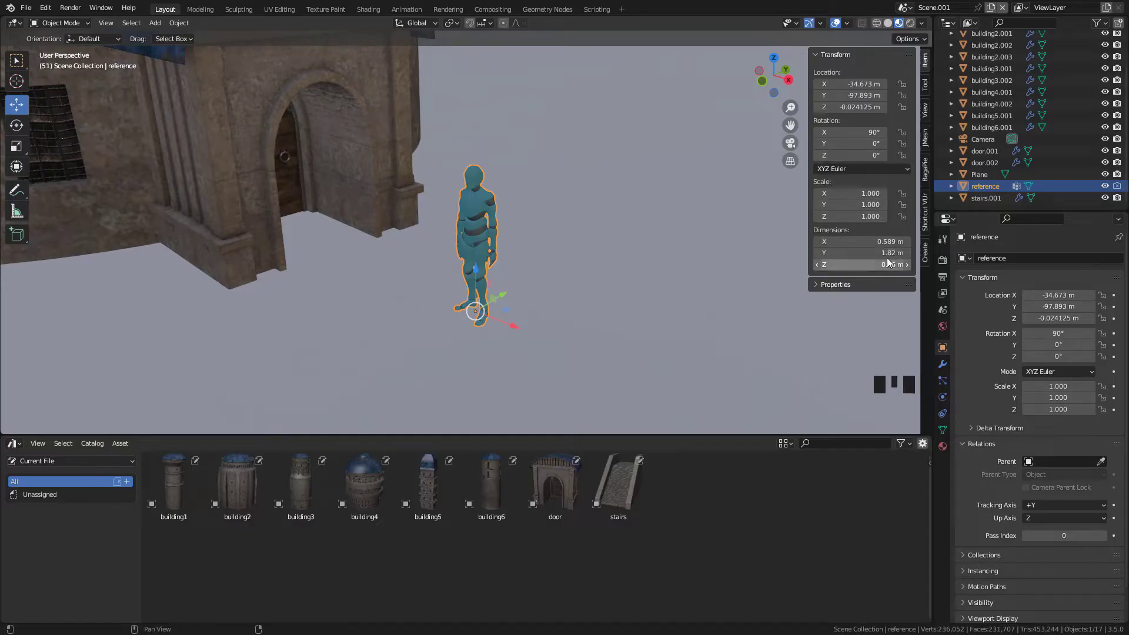
middle_drag(758, 263, 636, 253)
scroll(605, 205, down, 8)
scroll(635, 250, down, 5)
scroll(634, 248, down, 1)
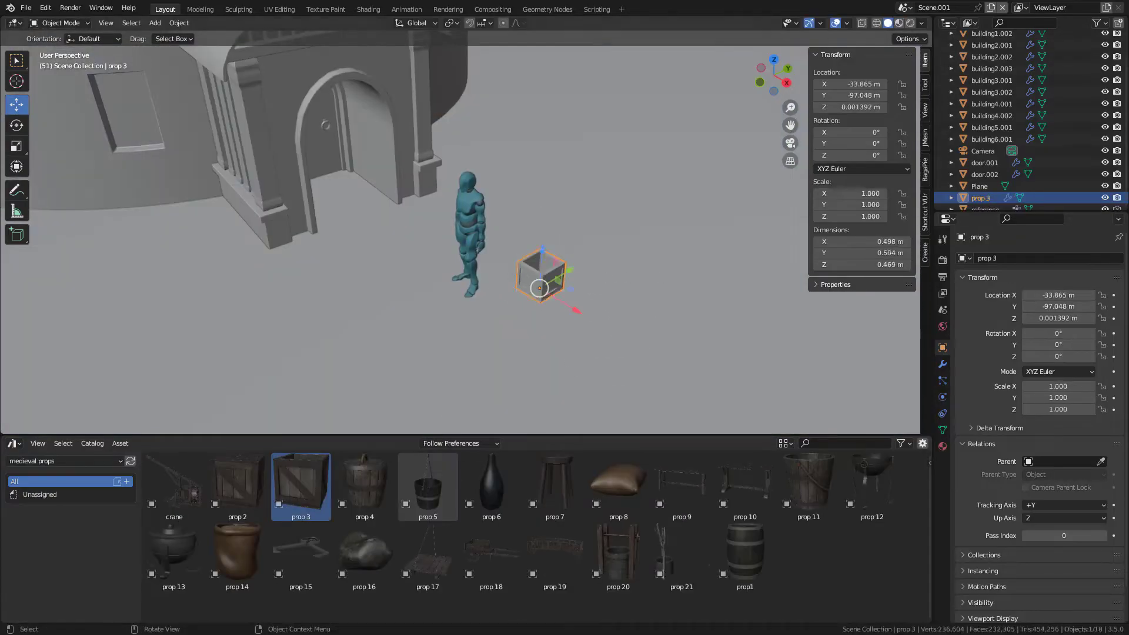
Step: Scale the prop 3 crate beside the human reference figure to about 1.079
key(s)
click(608, 267)
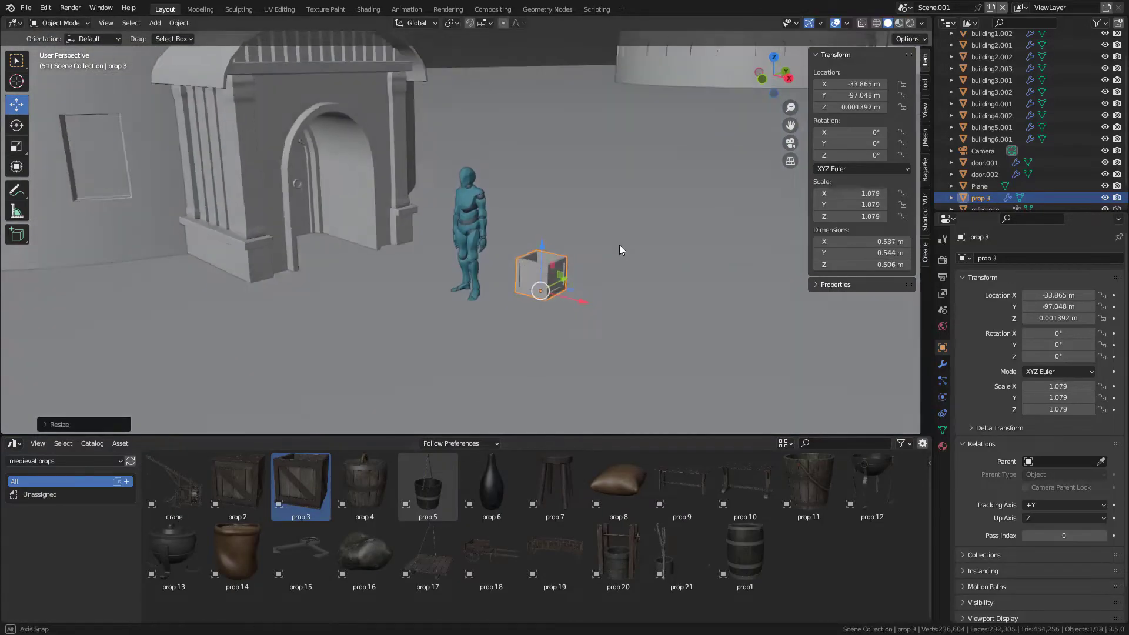
Step: Place the prop 14 pot and prop 7 stool from the medieval props library near the human reference figure and adjust their placement
drag(237, 550, 503, 330)
drag(555, 483, 513, 288)
middle_drag(552, 279, 602, 263)
key(g)
click(500, 277)
Step: Scale the newly placed props to suit the human reference figure
key(s)
click(582, 294)
key(s)
click(563, 244)
Step: Duplicate the prop 3 crate, raise the copy along Z to stack it, and rotate it about the Z axis
click(548, 281)
key(shift+d)
key(z)
click(608, 236)
key(r)
key(z)
click(561, 252)
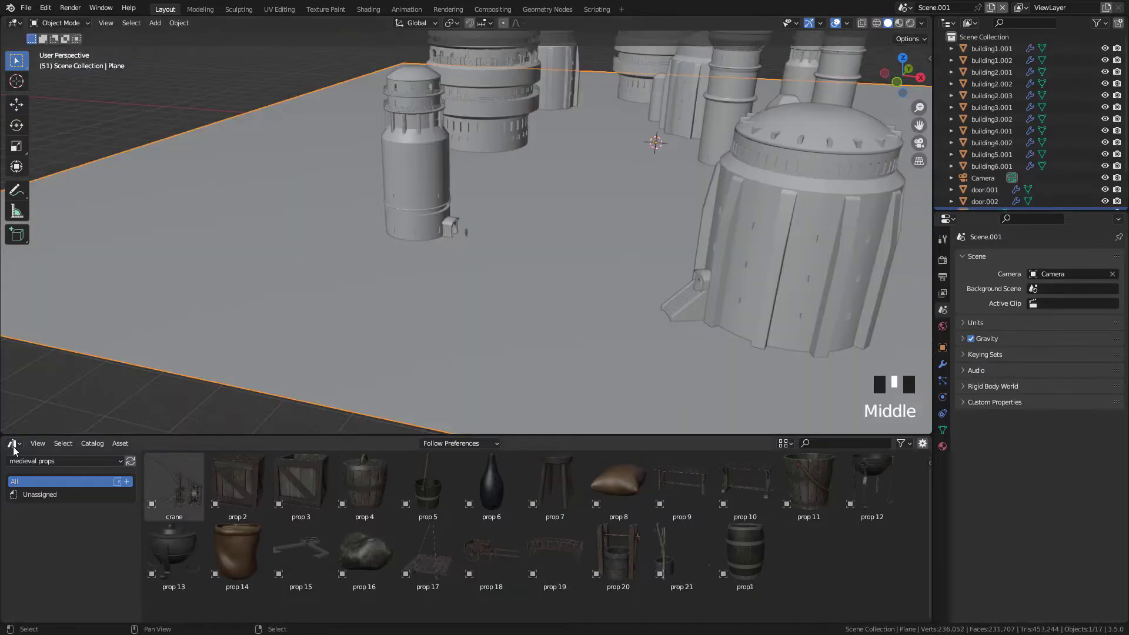
Step: Replace the asset browser with the Shader Editor and create a new material for the ground plane
click(13, 443)
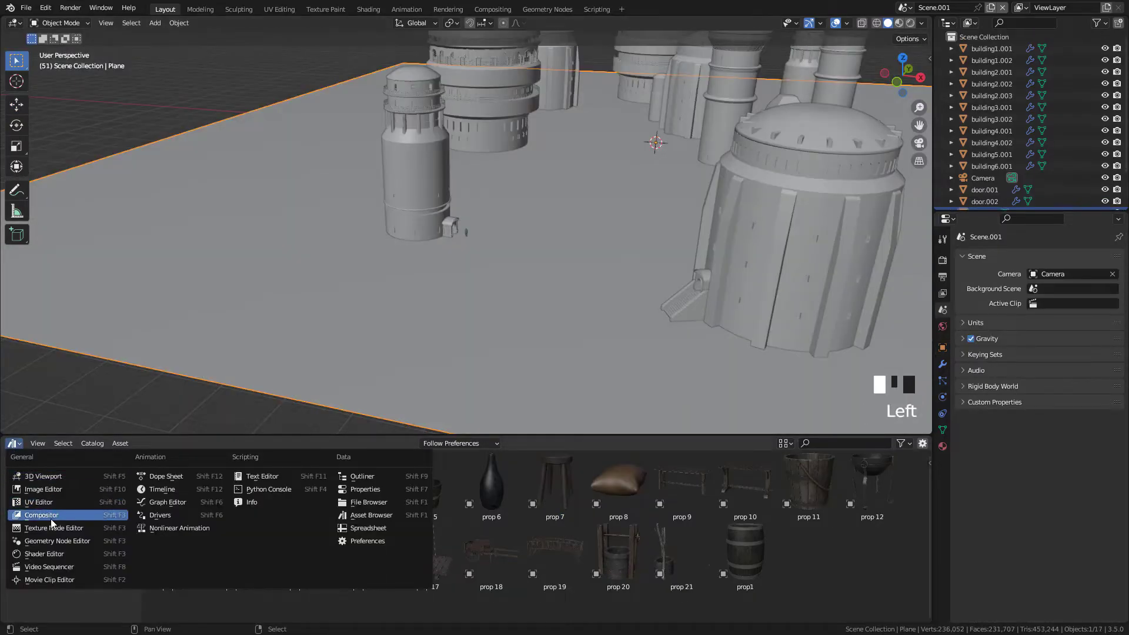
click(44, 554)
click(478, 442)
middle_drag(389, 562, 442, 536)
scroll(464, 517, up, 7)
click(457, 493)
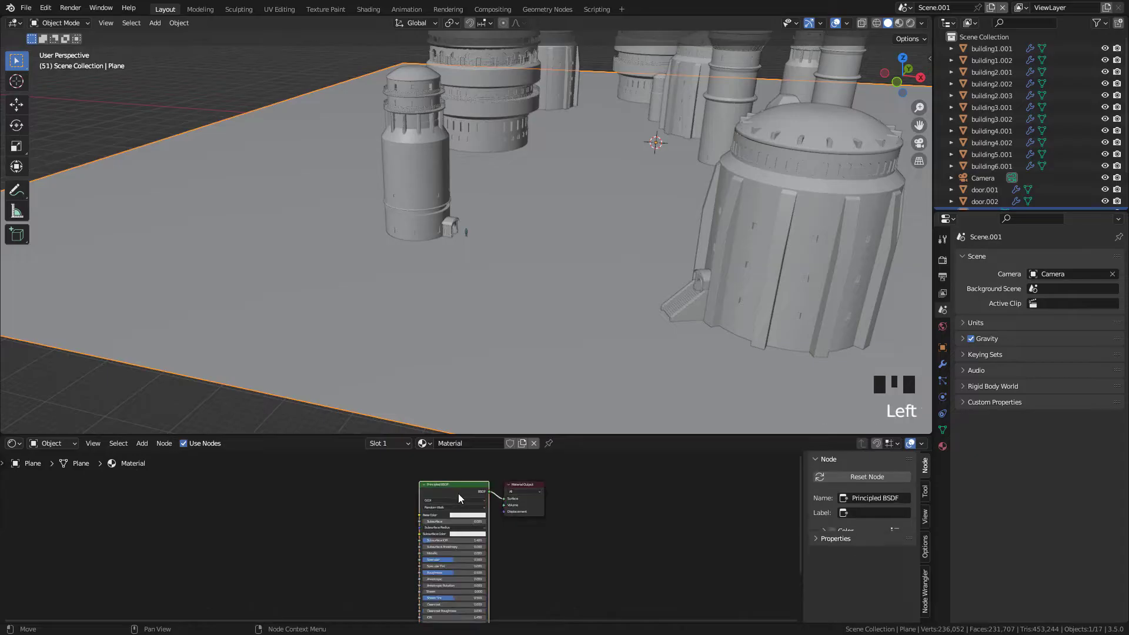
drag(456, 492, 425, 498)
Step: Build a Principled texture setup from the sand ground tile Albedo, Normal and Roughness images and show the viewport in material preview
key(ctrl+shift+t)
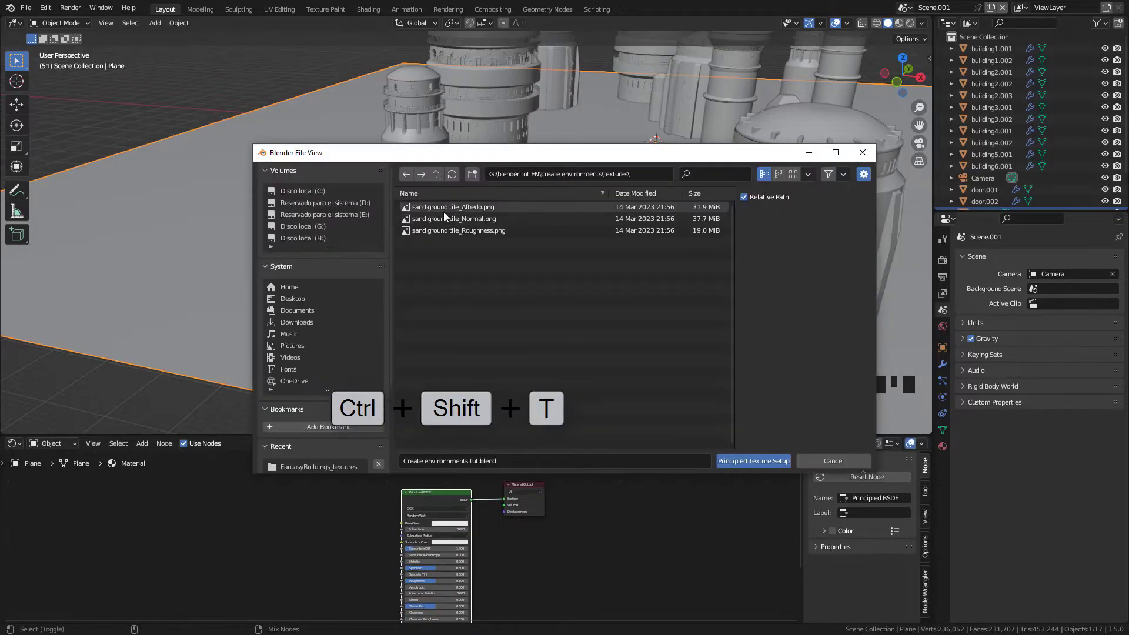
click(442, 205)
shift+click(450, 220)
shift+click(471, 229)
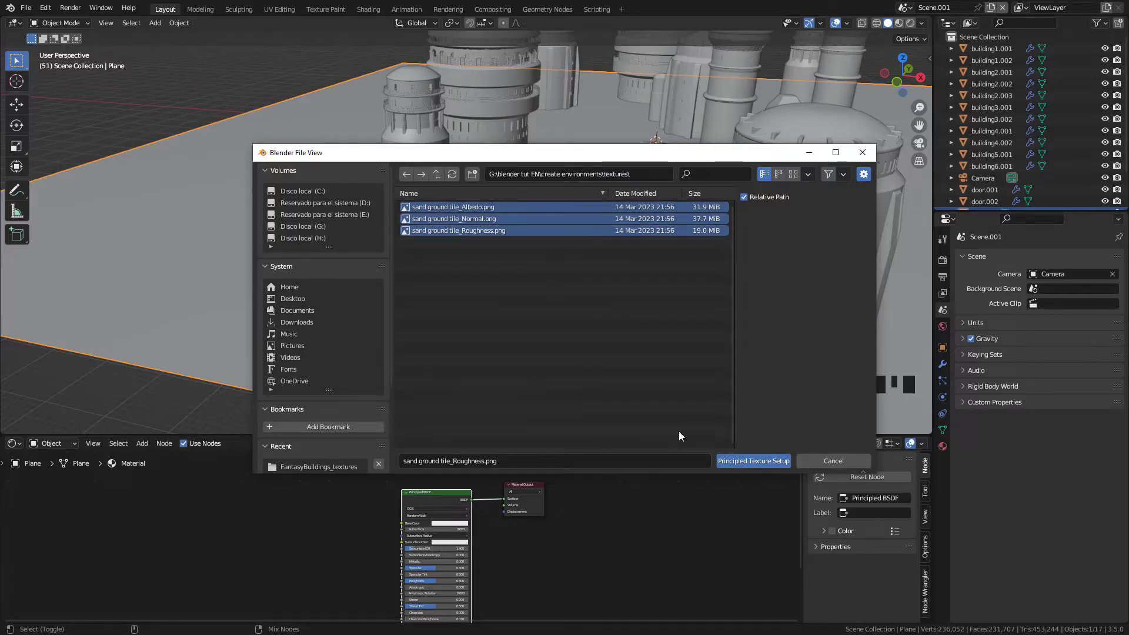
click(745, 465)
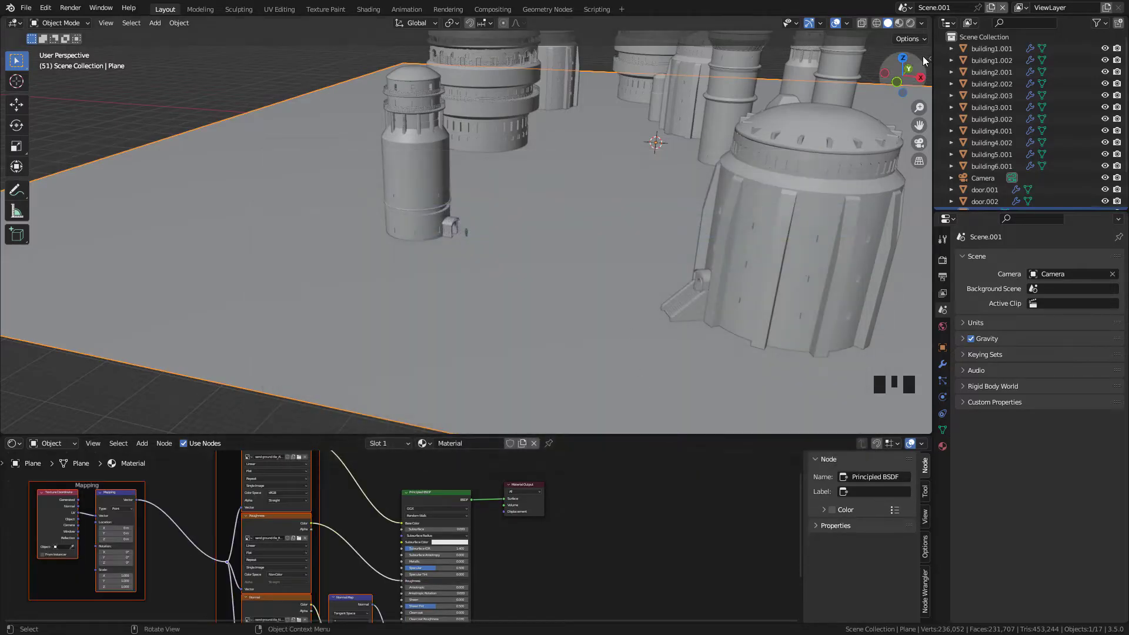
click(899, 23)
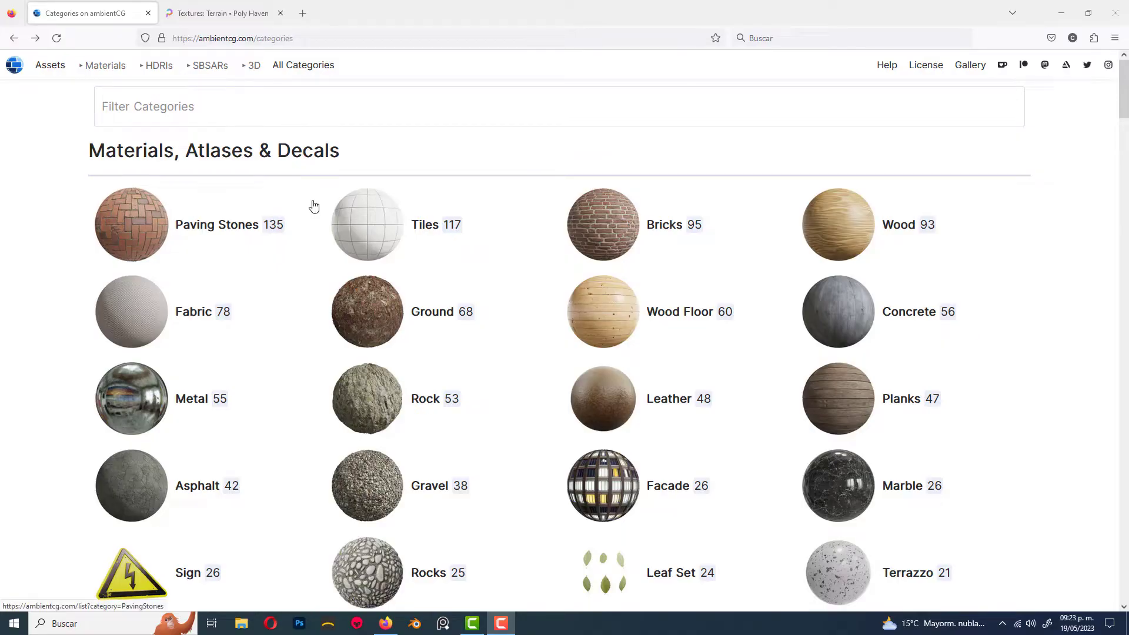
Step: Switch to the web browser and look through ambientCG's material categories and Poly Haven's terrain textures
scroll(312, 211, down, 3)
scroll(314, 216, down, 4)
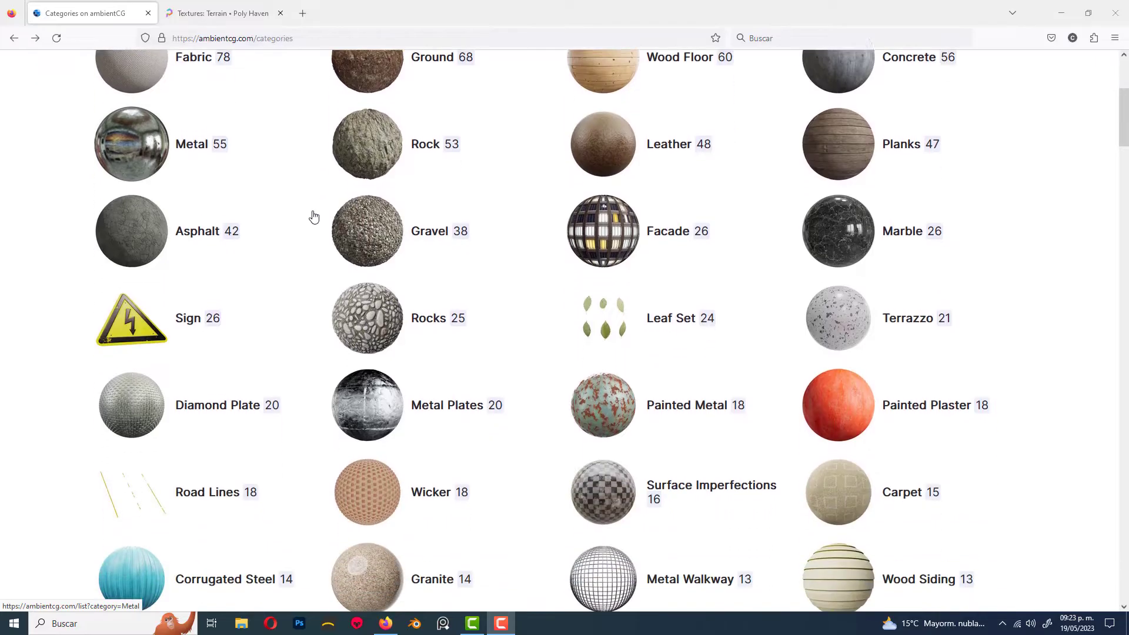
click(235, 14)
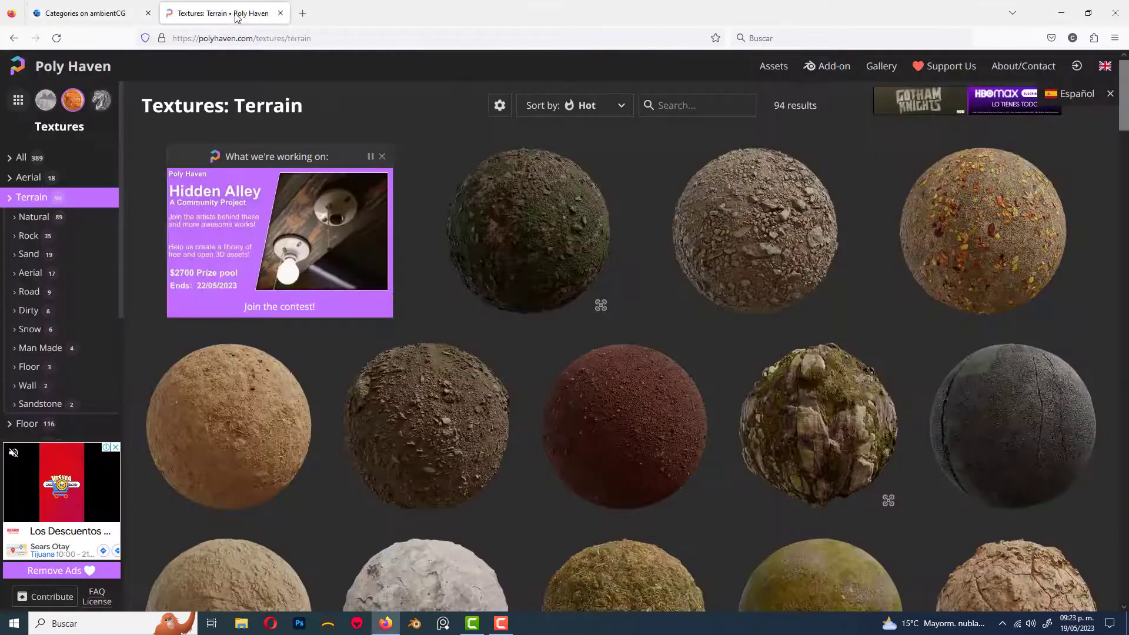
scroll(433, 250, down, 8)
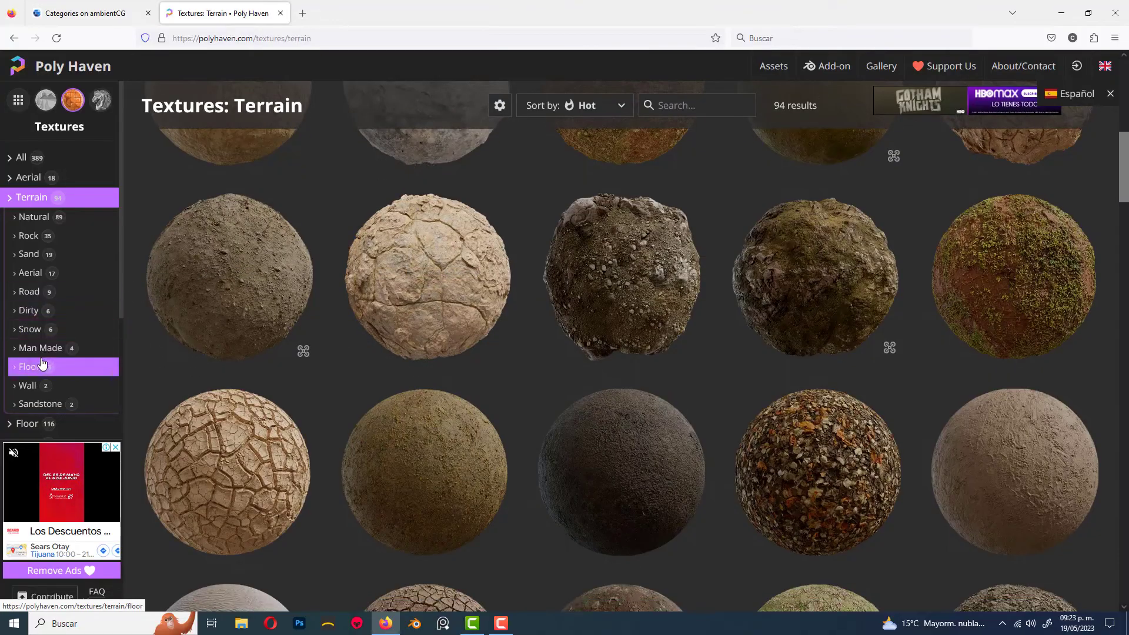
click(28, 368)
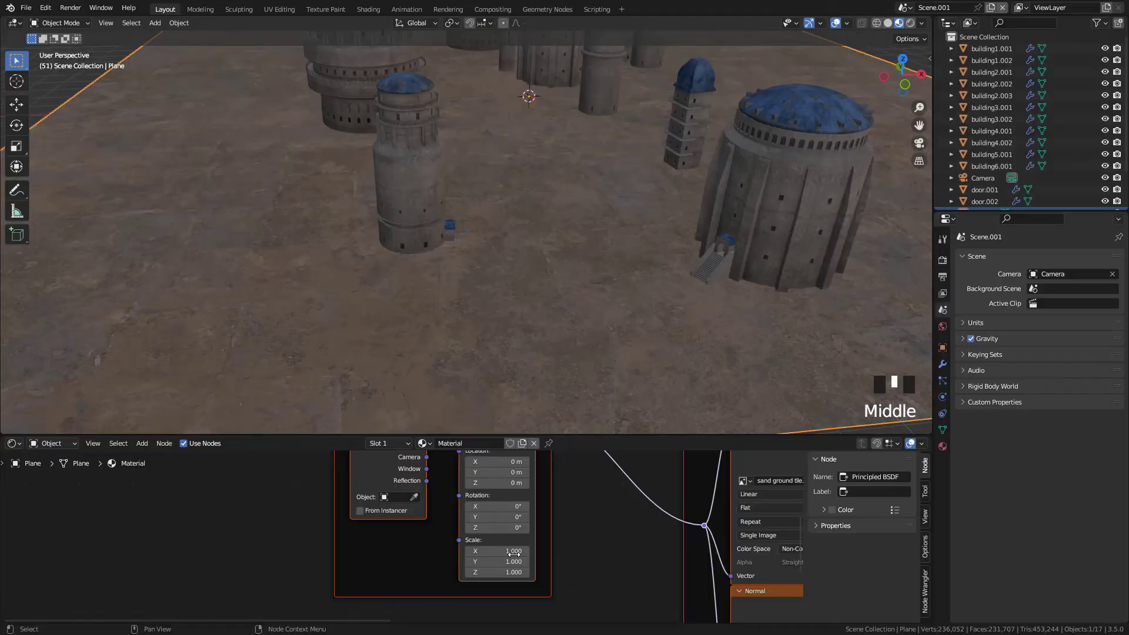
Step: Back in Blender, set the ground material's mapping scale to 15 on X and Y and view the scene through the camera
middle_drag(514, 553, 517, 566)
click(517, 564)
text(15)
key(Return)
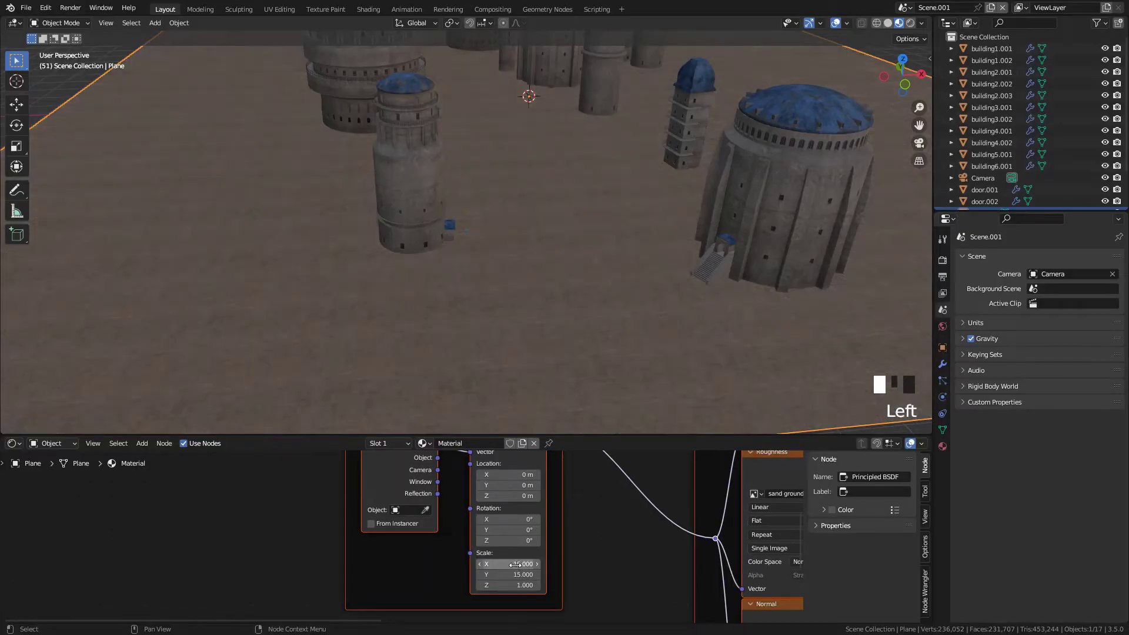
middle_drag(618, 297, 581, 295)
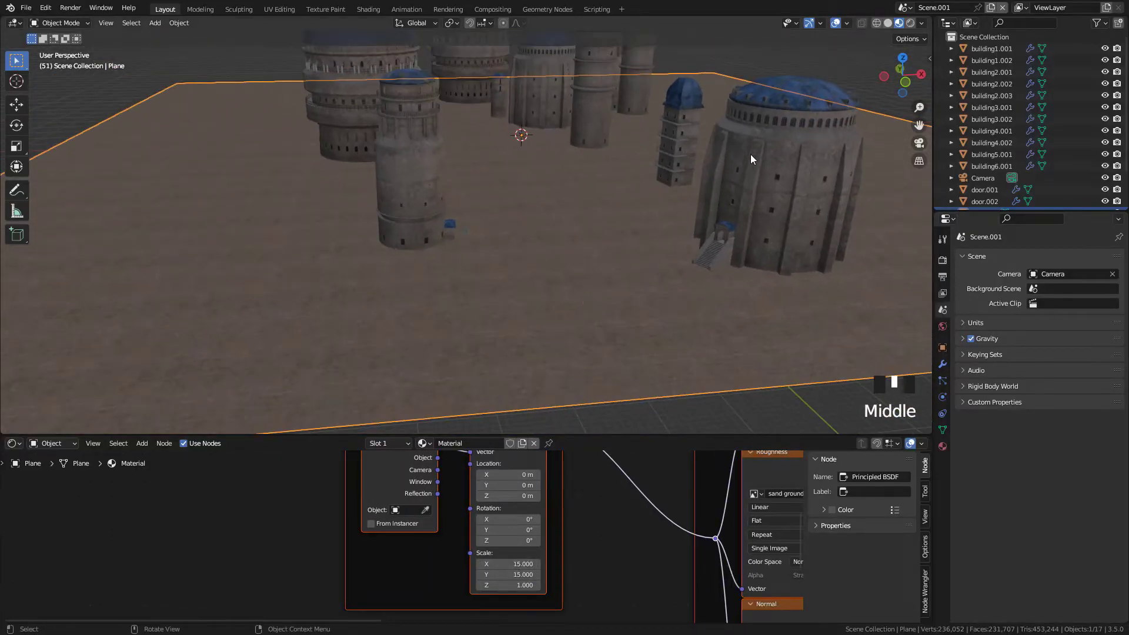
click(919, 143)
click(808, 157)
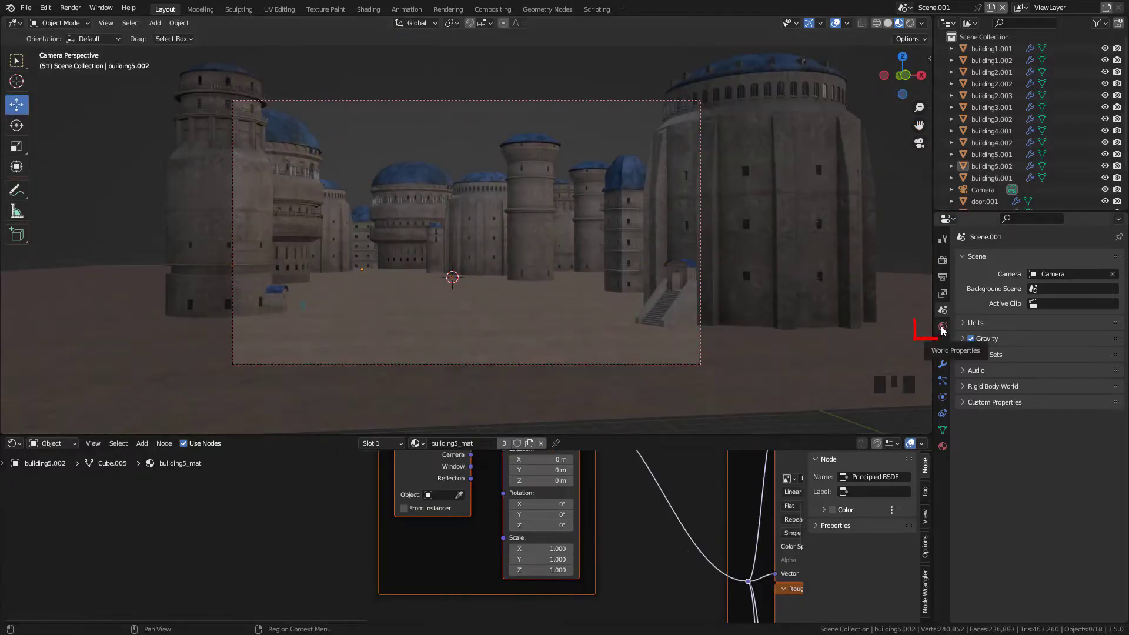
Step: Create a new world and assign a Sky Texture to its background color
click(942, 327)
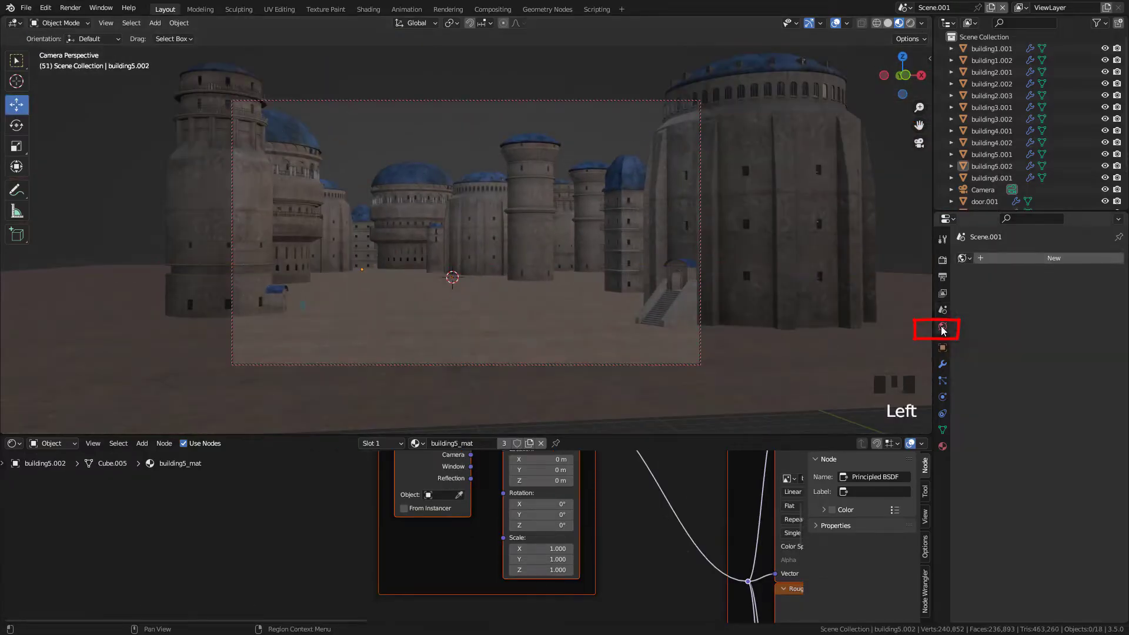
click(1019, 257)
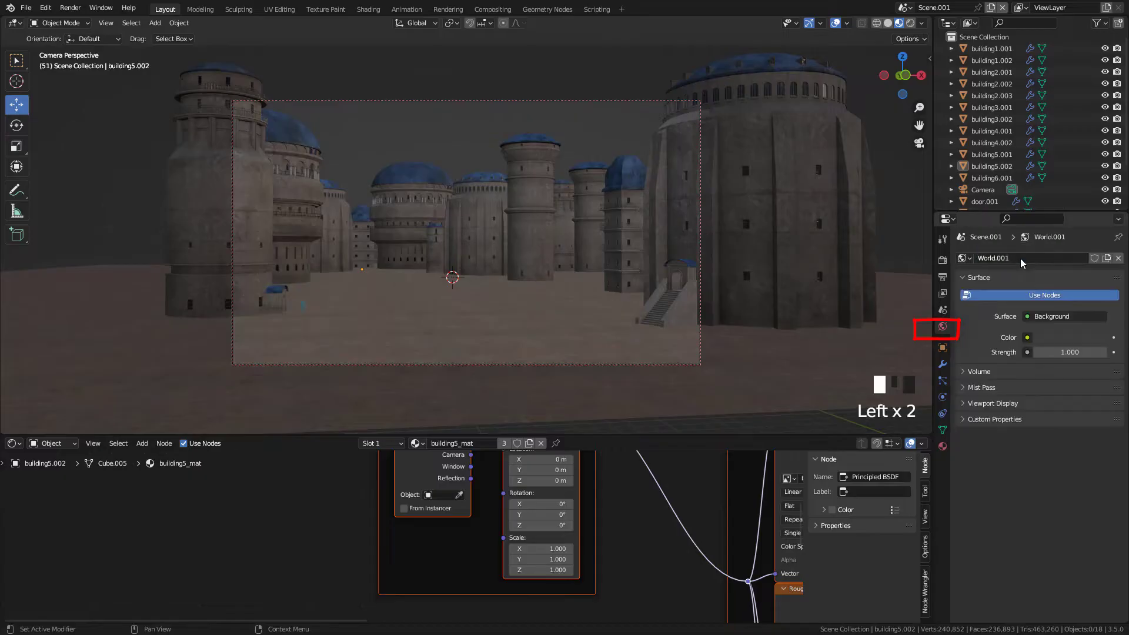
click(1027, 338)
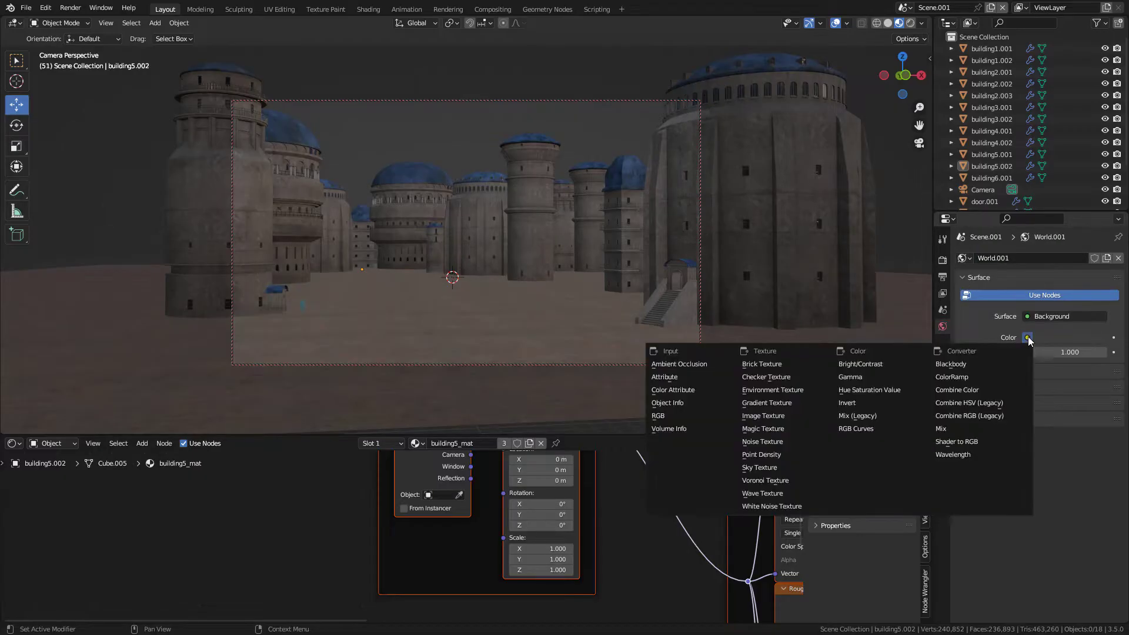
click(759, 471)
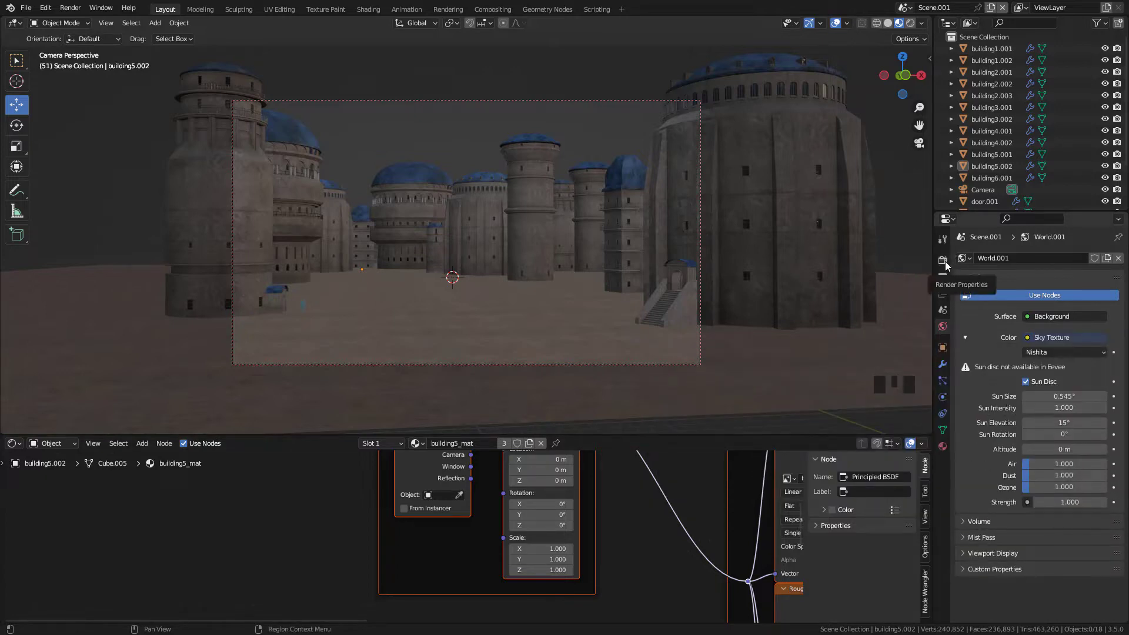
Step: Set the render engine to Cycles with GPU Compute as the device
click(942, 260)
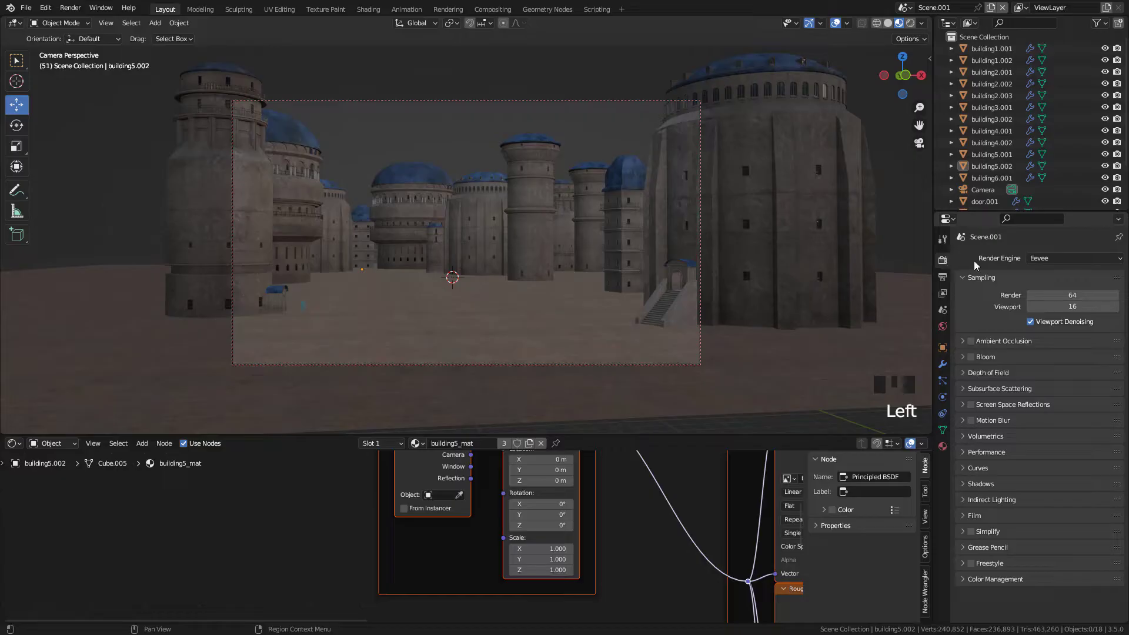
click(1047, 260)
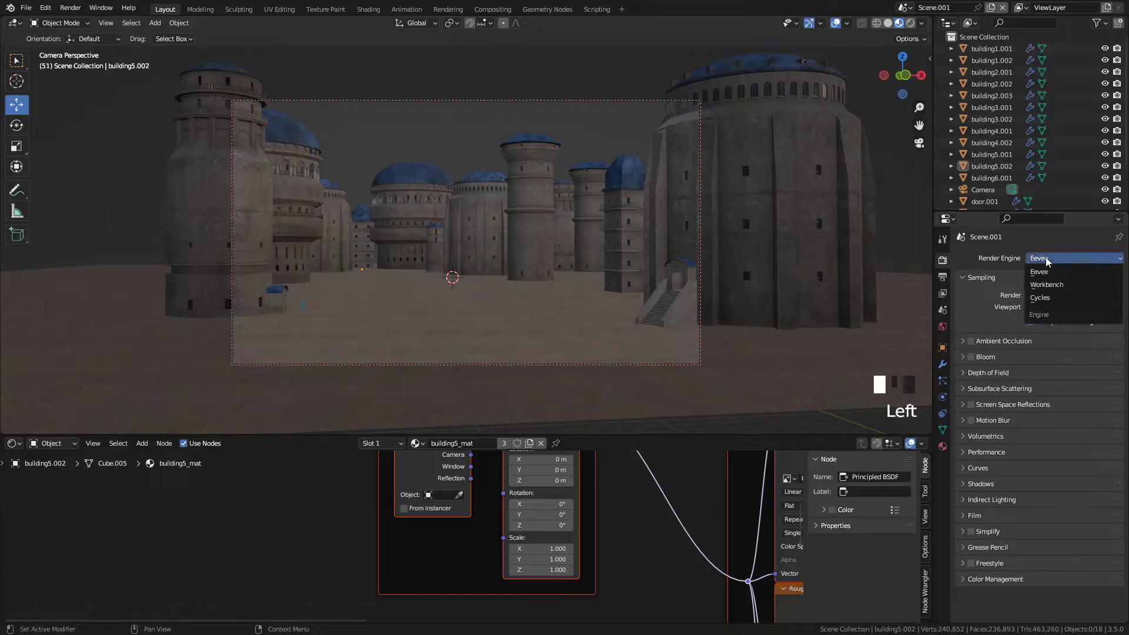
click(1052, 299)
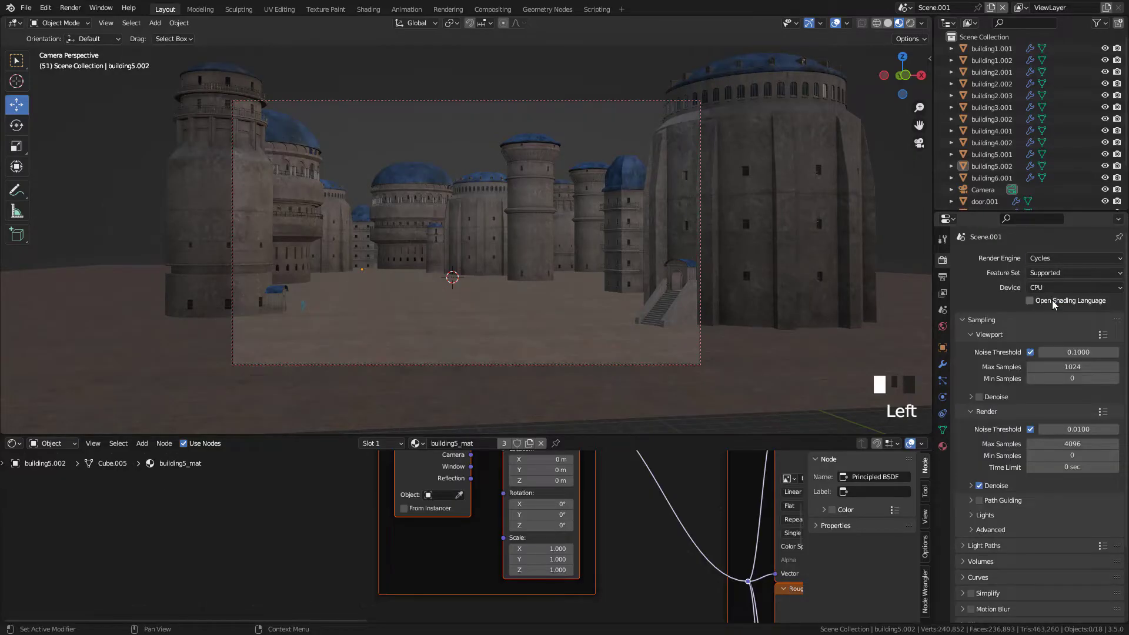
click(1046, 287)
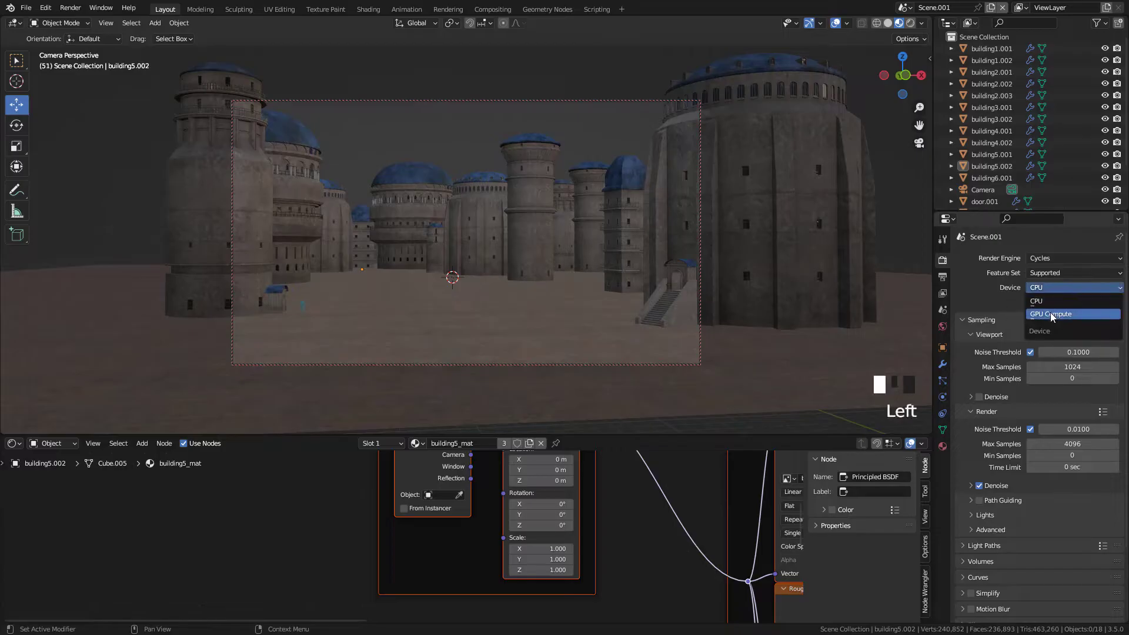
click(1050, 313)
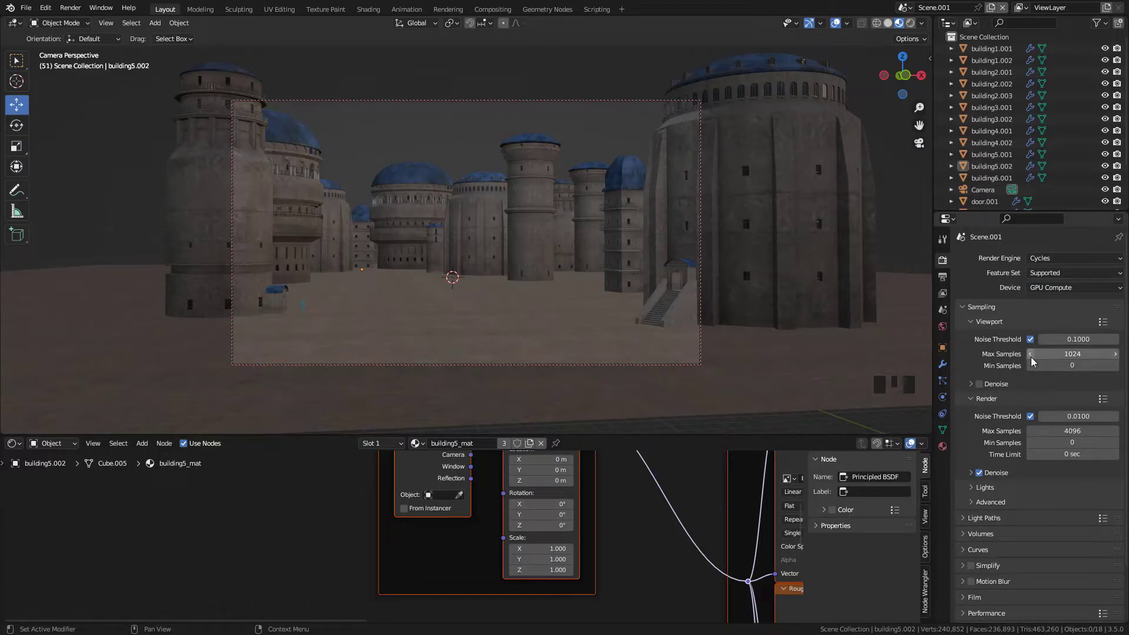
Step: Set the viewport's maximum samples to 120
click(1064, 365)
double_click(1072, 354)
text(120)
key(Return)
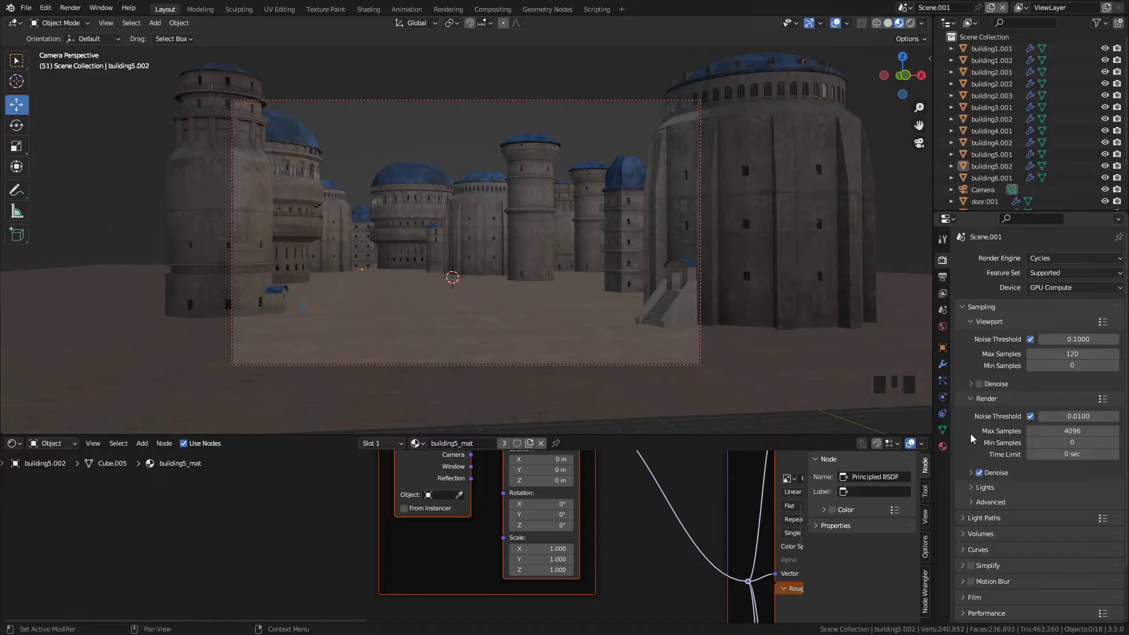
Step: Set the render denoiser to OptiX and the render's maximum samples to 1000
click(971, 473)
click(1051, 498)
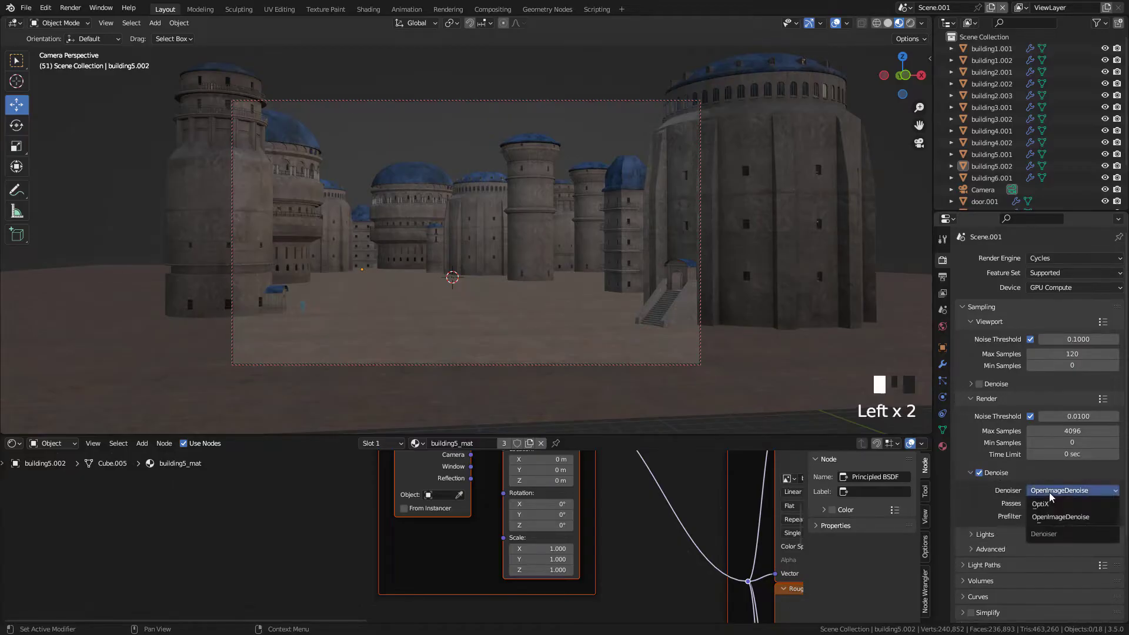
click(1051, 506)
click(1068, 432)
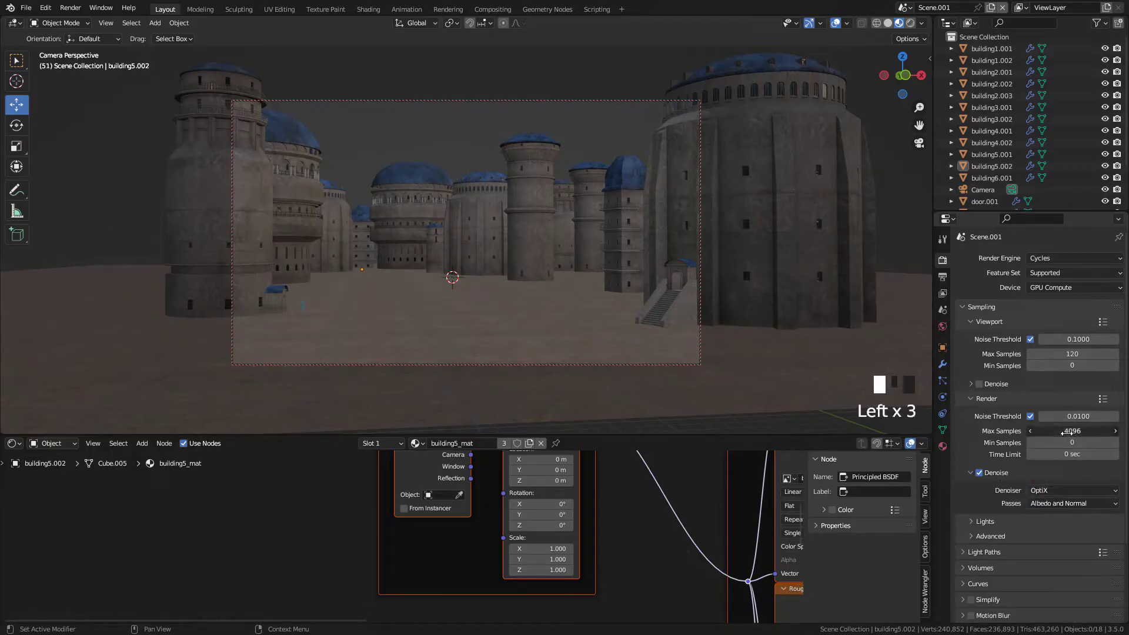
text(1000)
key(Return)
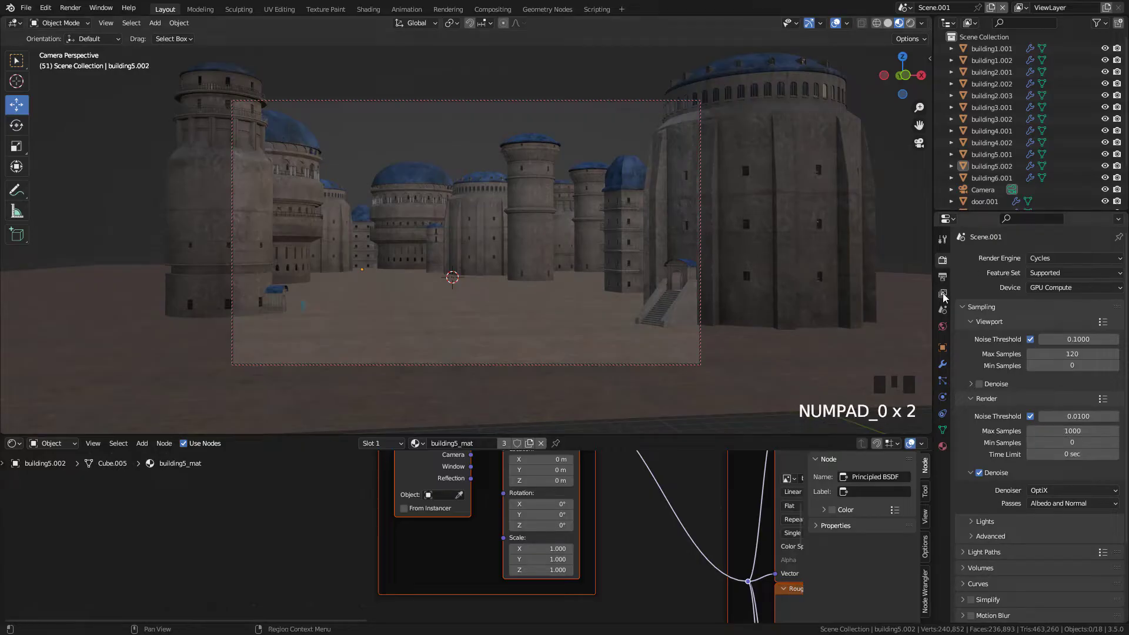
Step: Show the viewport in rendered shading and limit the render region to the camera frame
click(943, 326)
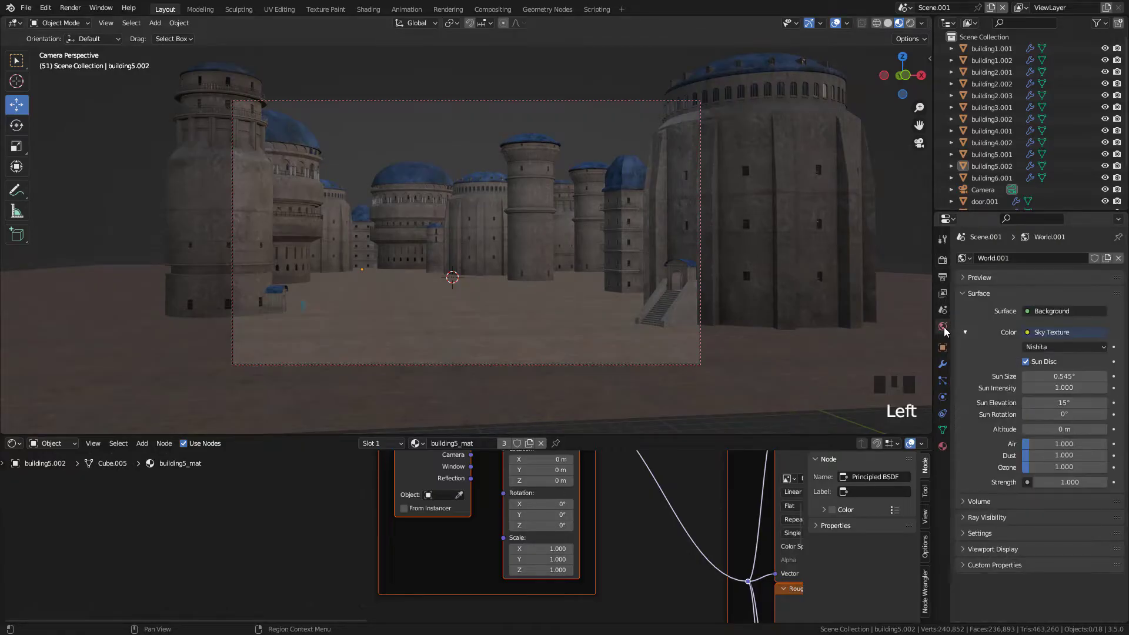
click(911, 23)
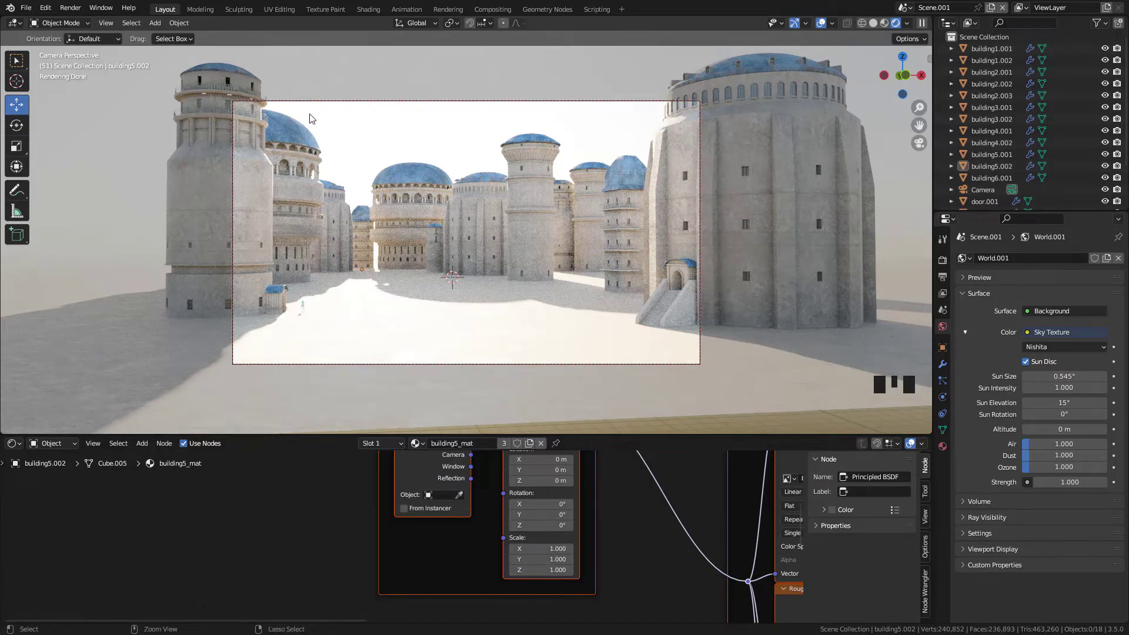
key(ctrl+b)
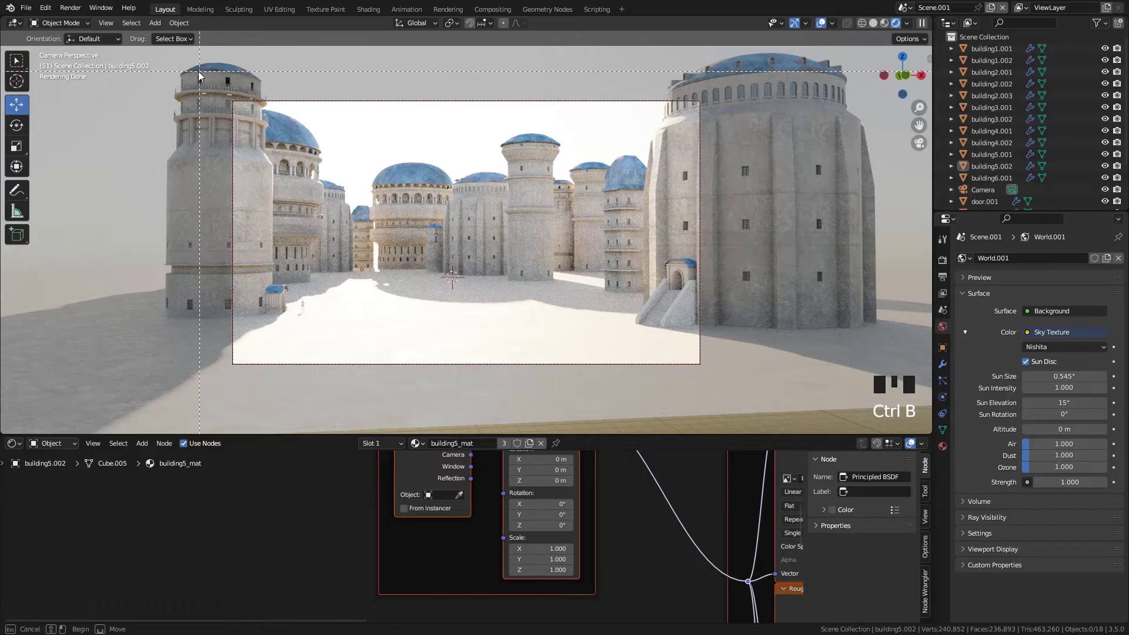
drag(196, 70, 739, 392)
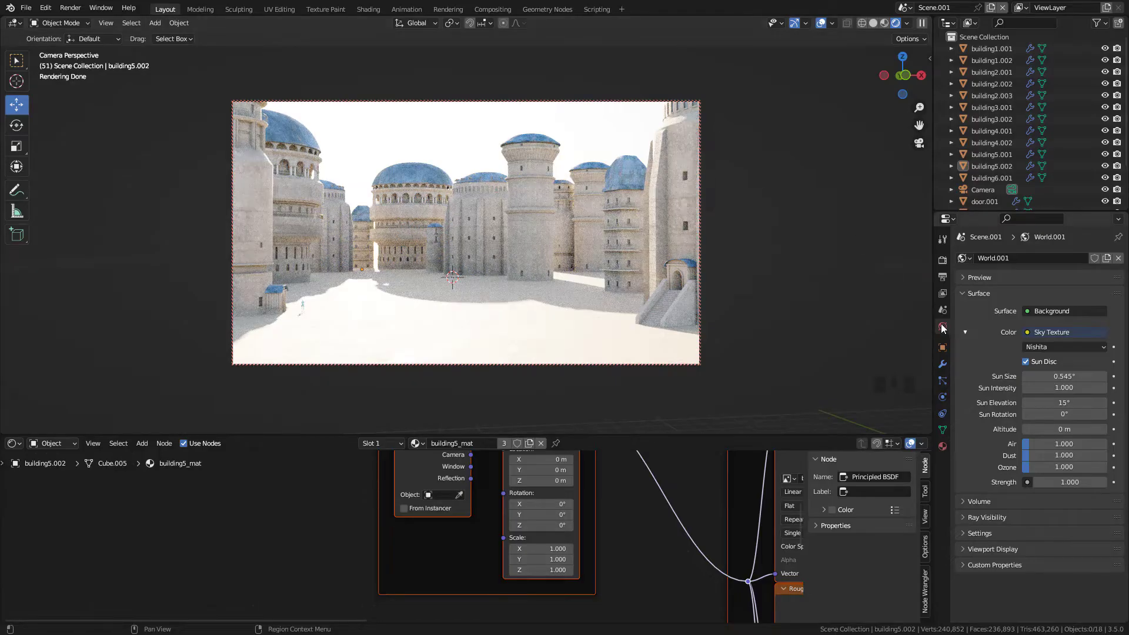
Step: Set the world's sky strength to 0.2, with sun rotation at -65.5° and sun elevation at 19.5°
click(1073, 483)
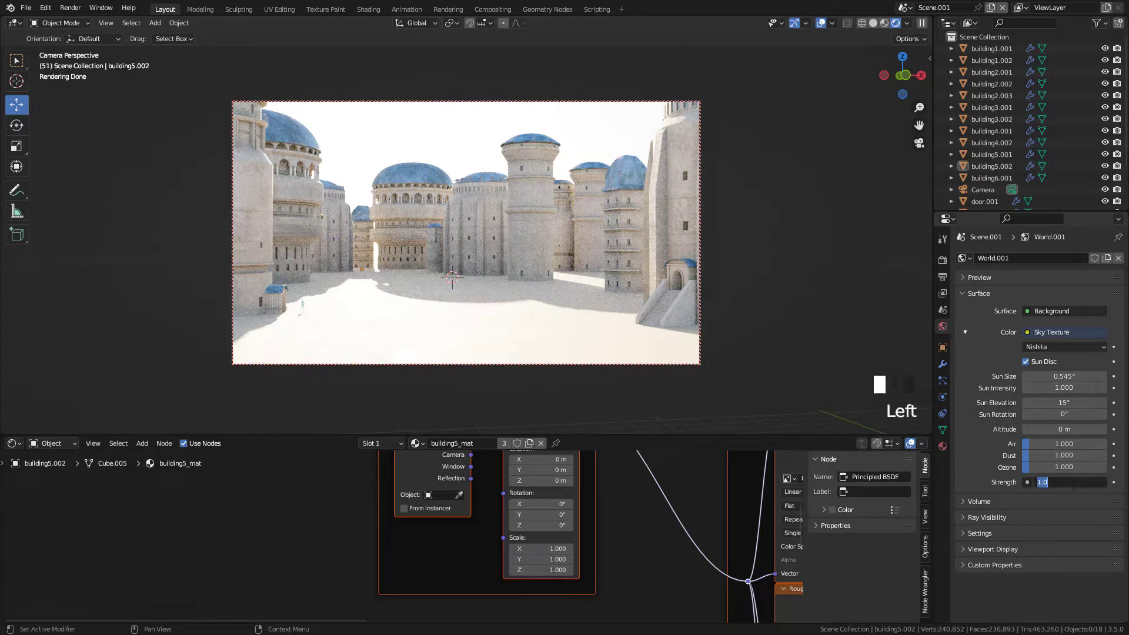
text(0)
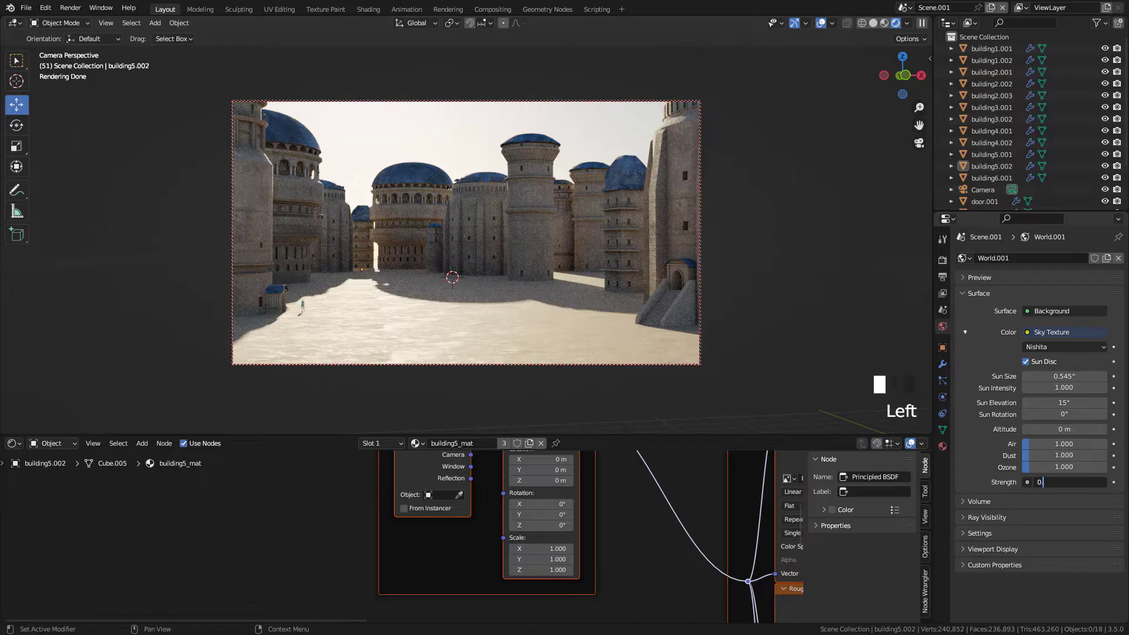
text(.2)
key(Return)
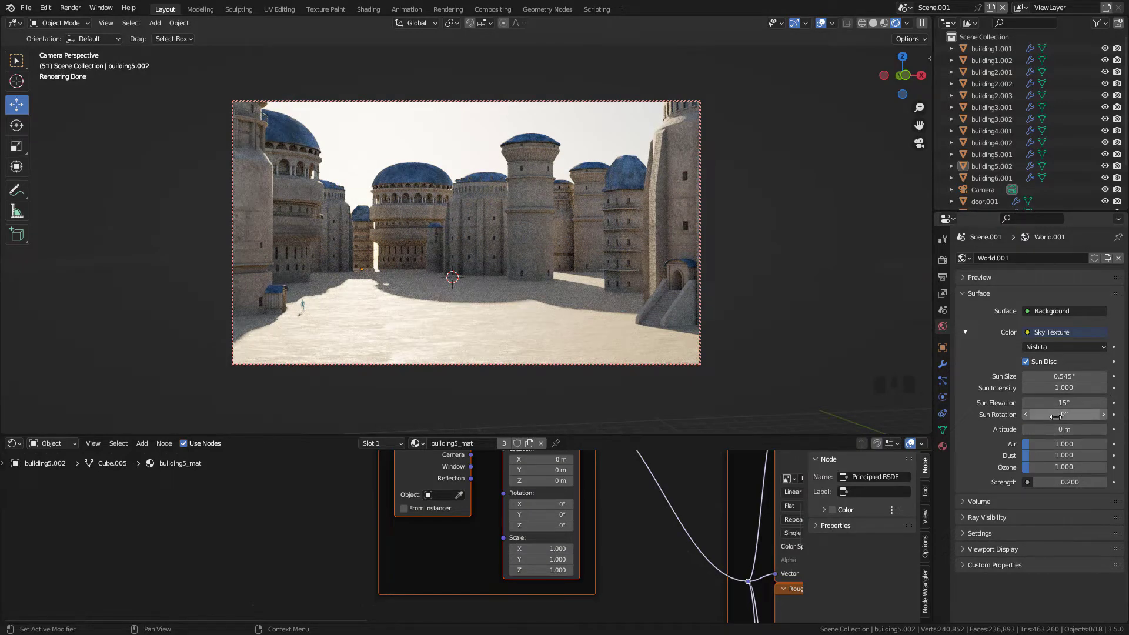
mouse_move(1055, 416)
mouse_down()
mouse_move(1017, 416)
mouse_move(1060, 402)
mouse_up()
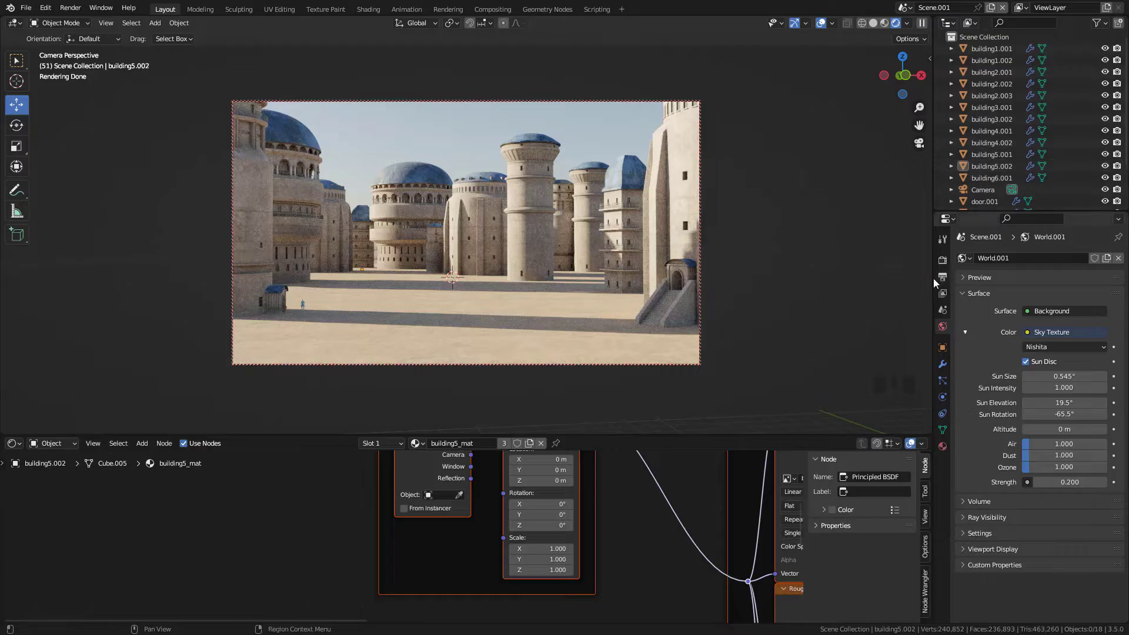
Step: Turn on a transparent film background in the render settings
click(943, 260)
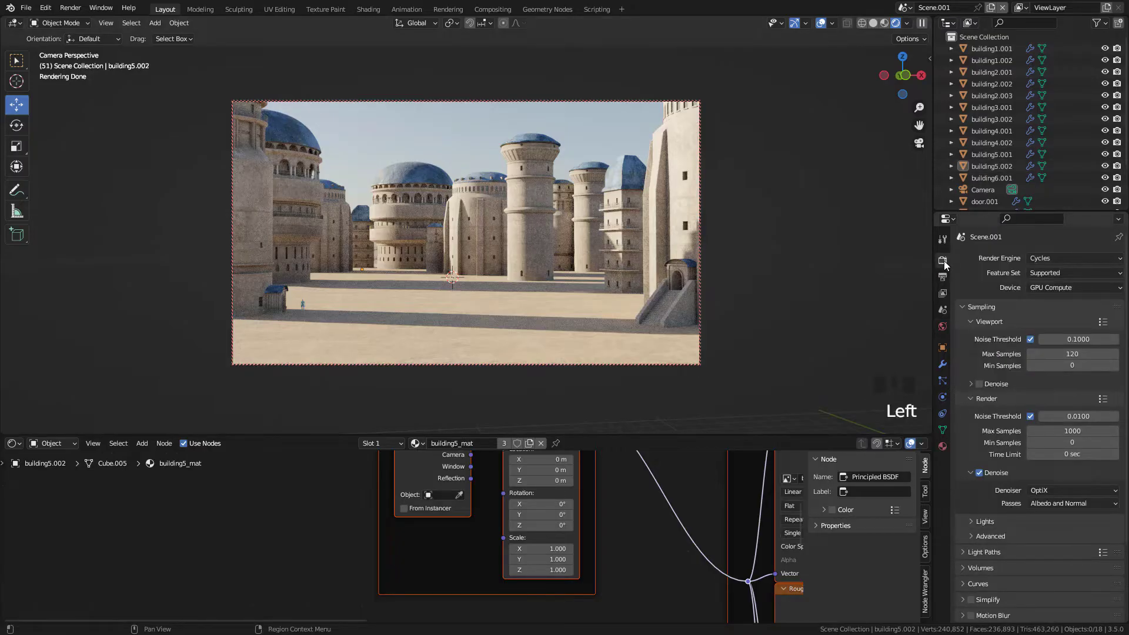
scroll(1028, 551, down, 5)
click(969, 535)
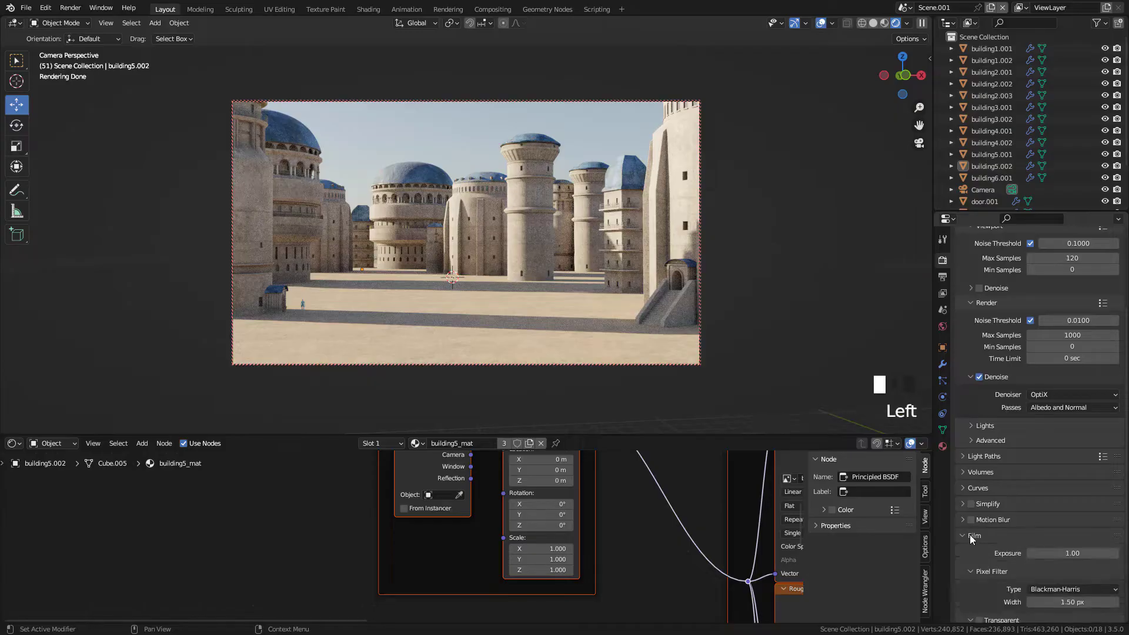
scroll(994, 587, down, 3)
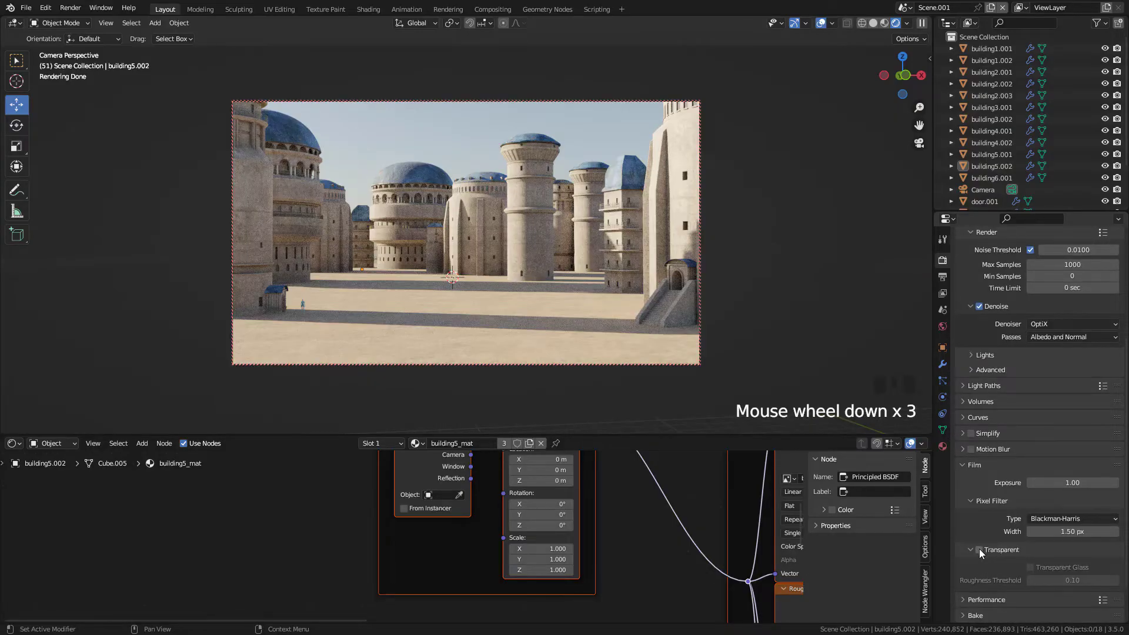
click(979, 549)
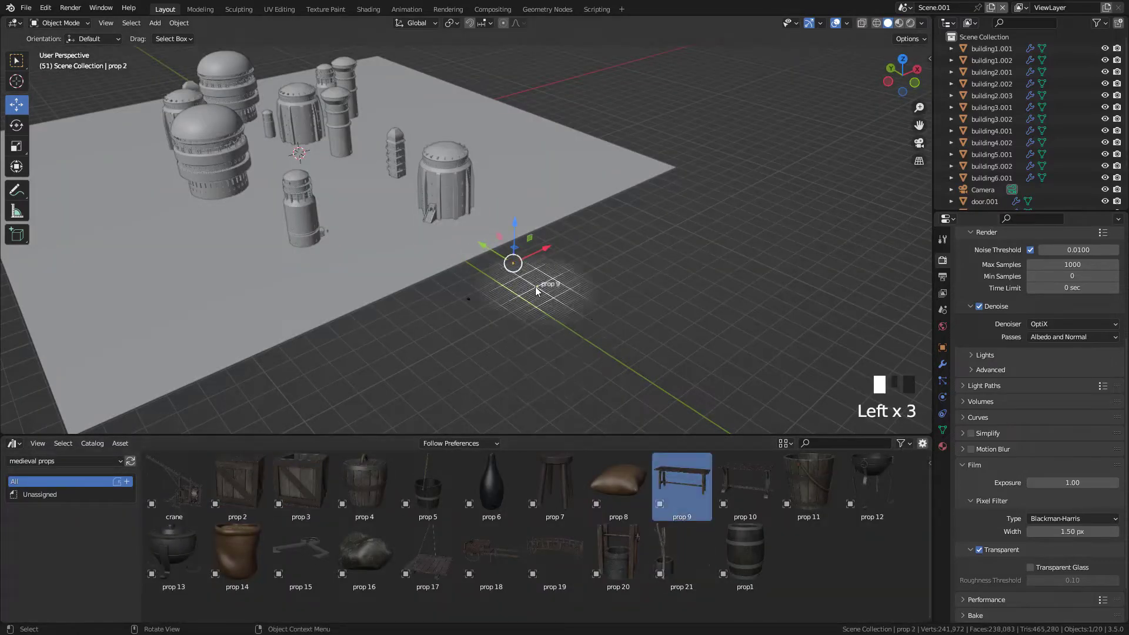
scroll(506, 235, down, 10)
Step: Place the prop 11 bucket and the prop 6 vase from the medieval props library on the table and scale them
click(488, 247)
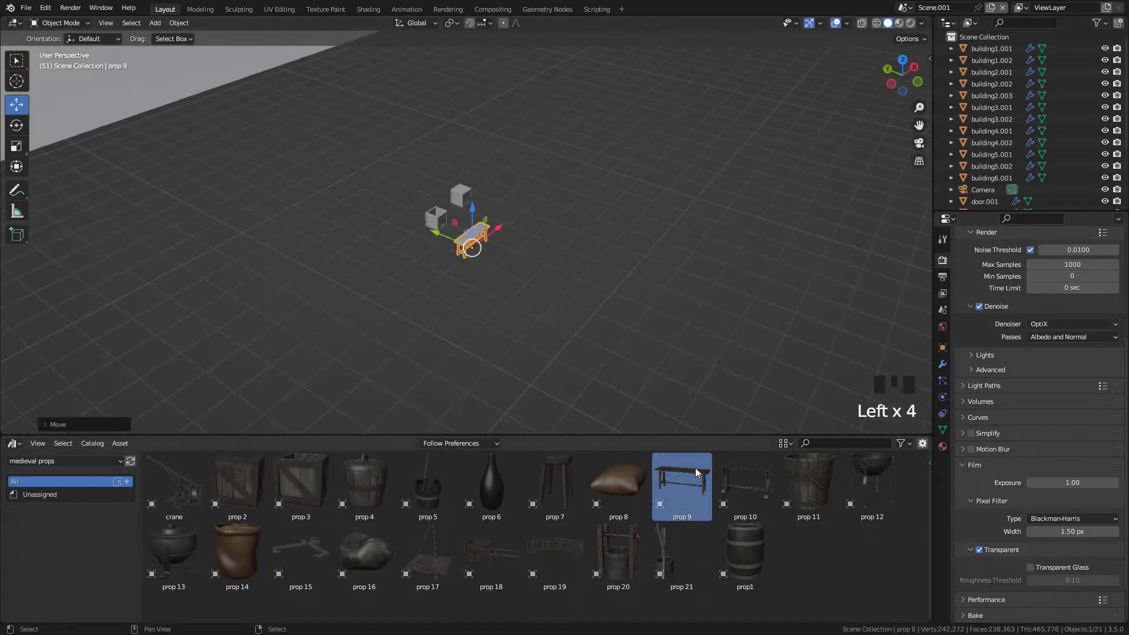
drag(809, 485, 535, 221)
scroll(504, 229, up, 3)
key(s)
drag(491, 488, 491, 241)
key(s)
Step: Place prop 4 and prop 14 from the library on the ground on either side of the table
drag(365, 493, 417, 303)
drag(246, 542, 525, 308)
middle_drag(529, 312, 488, 311)
Step: Place the prop 8 cushion beside the table, rotate it about Z, and duplicate it along X
drag(623, 477, 559, 313)
key(r)
key(z)
click(579, 301)
key(shift+d)
key(x)
click(604, 287)
Step: Add another copy of the cushion to the pile beside the table and rotate it about Z
middle_drag(630, 367, 640, 320)
scroll(639, 320, up, 3)
key(shift+d)
click(612, 308)
key(r)
key(z)
click(676, 282)
middle_drag(676, 268, 689, 308)
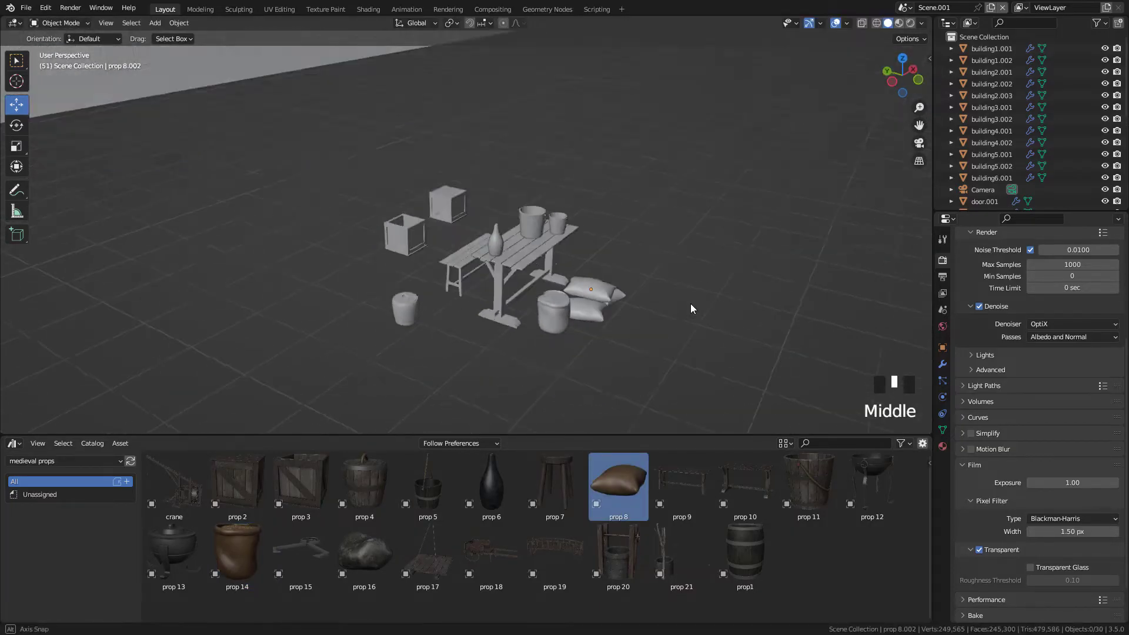
Step: Place the prop 18 cart from the library on the ground behind the table
click(484, 565)
drag(484, 565, 630, 197)
middle_drag(688, 259, 663, 227)
scroll(663, 227, down, 3)
scroll(577, 218, up, 6)
middle_drag(629, 177, 535, 218)
Step: Duplicate the closed crate and move the copy next to the table on the cart's side
click(500, 120)
key(shift+d)
drag(495, 124, 611, 194)
key(s)
Step: Duplicate the open crate next to the cushions, then rotate it and the closed crate copy about Z
click(516, 199)
key(shift+d)
drag(416, 141, 661, 282)
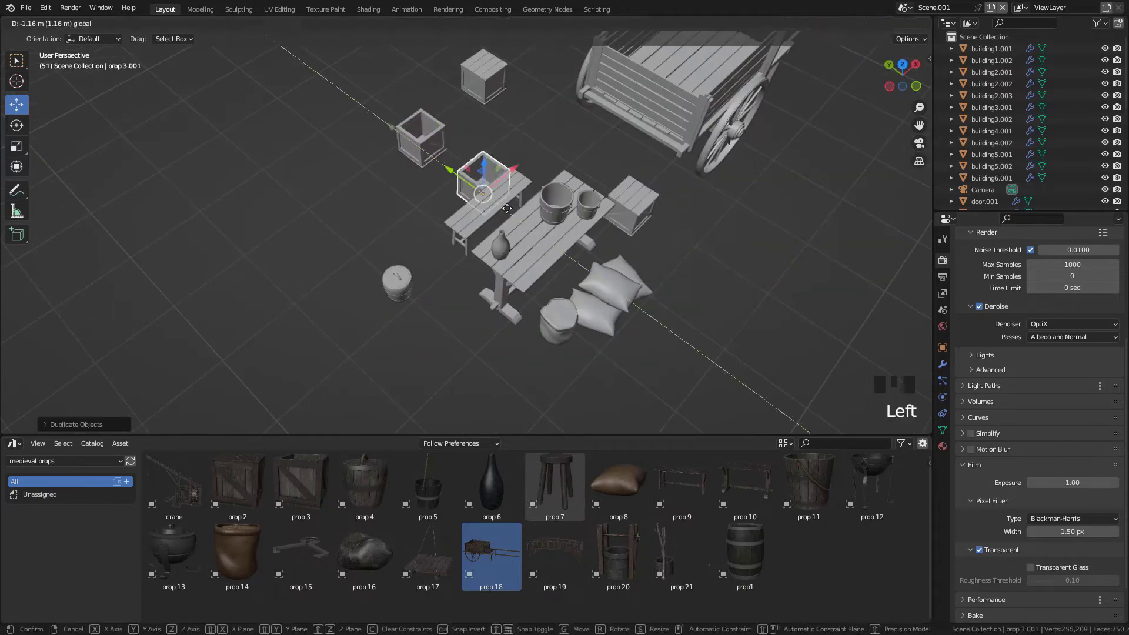
key(r)
key(z)
click(710, 287)
click(632, 203)
key(r)
key(z)
click(474, 273)
Step: Select the table, the bucket on the ground and the surrounding small props, and join them into one object
click(400, 280)
middle_drag(475, 273, 445, 250)
middle_drag(718, 235, 739, 249)
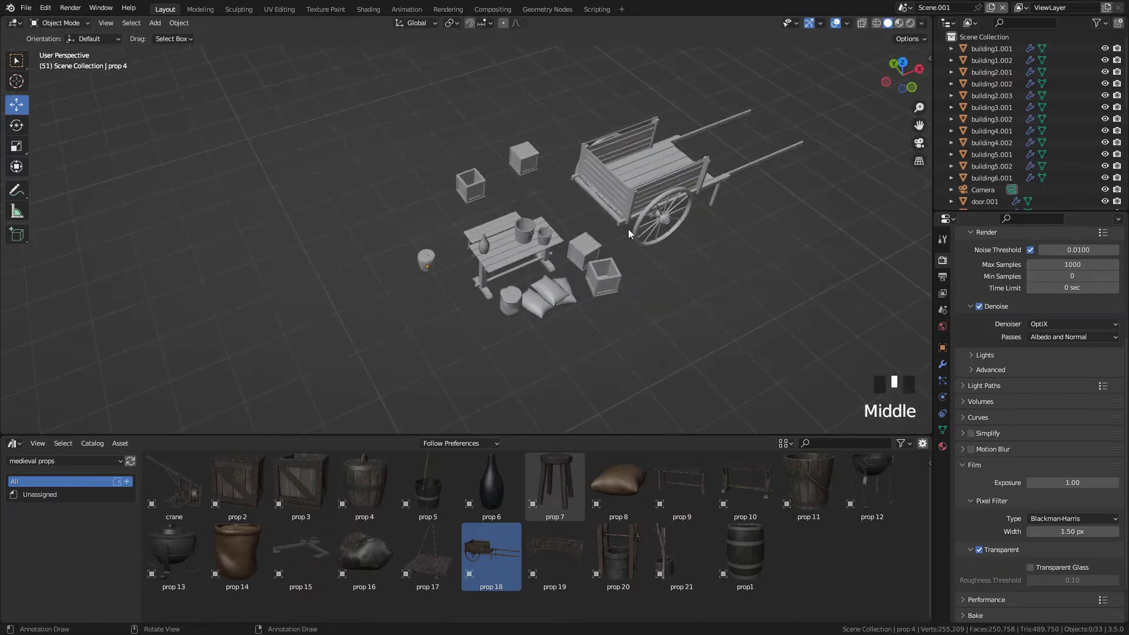
shift+middle_drag(651, 265, 581, 294)
scroll(581, 294, up, 2)
drag(449, 199, 647, 363)
shift+click(406, 263)
mouse_move(532, 274)
middle_down()
mouse_move(545, 274)
mouse_move(513, 251)
mouse_move(550, 267)
mouse_move(467, 267)
mouse_move(529, 258)
mouse_move(548, 274)
middle_up()
shift+click(512, 251)
key(ctrl+j)
scroll(578, 258, down, 4)
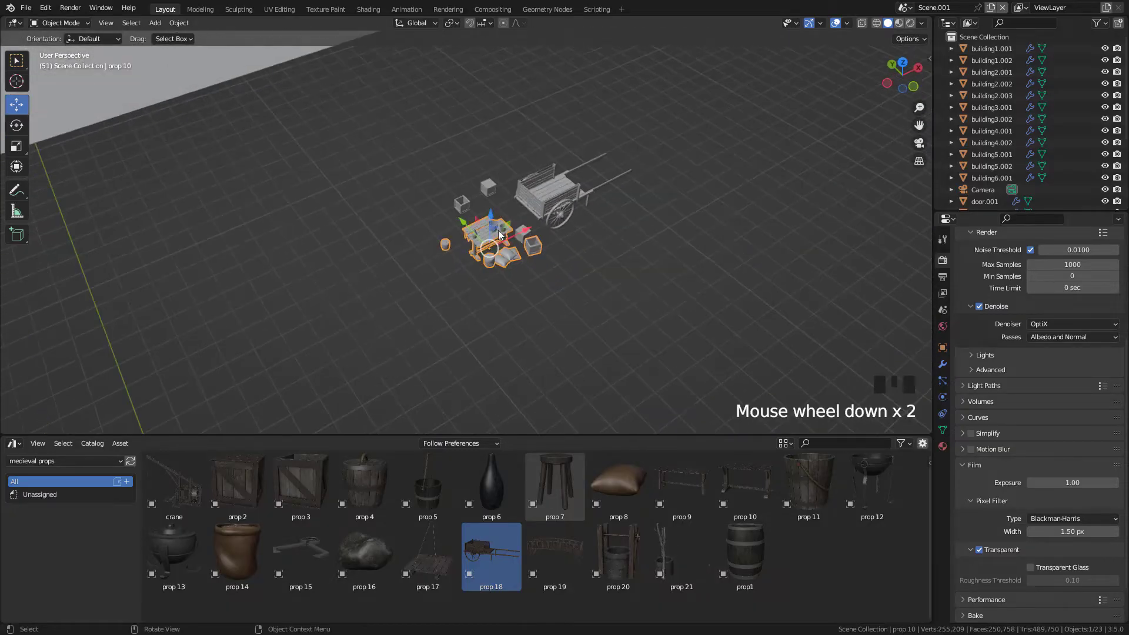
Step: Switch the asset library to natural set and place tree 7 and tree 8 near the props
scroll(498, 230, down, 4)
shift+middle_drag(499, 230, 396, 184)
scroll(397, 185, up, 4)
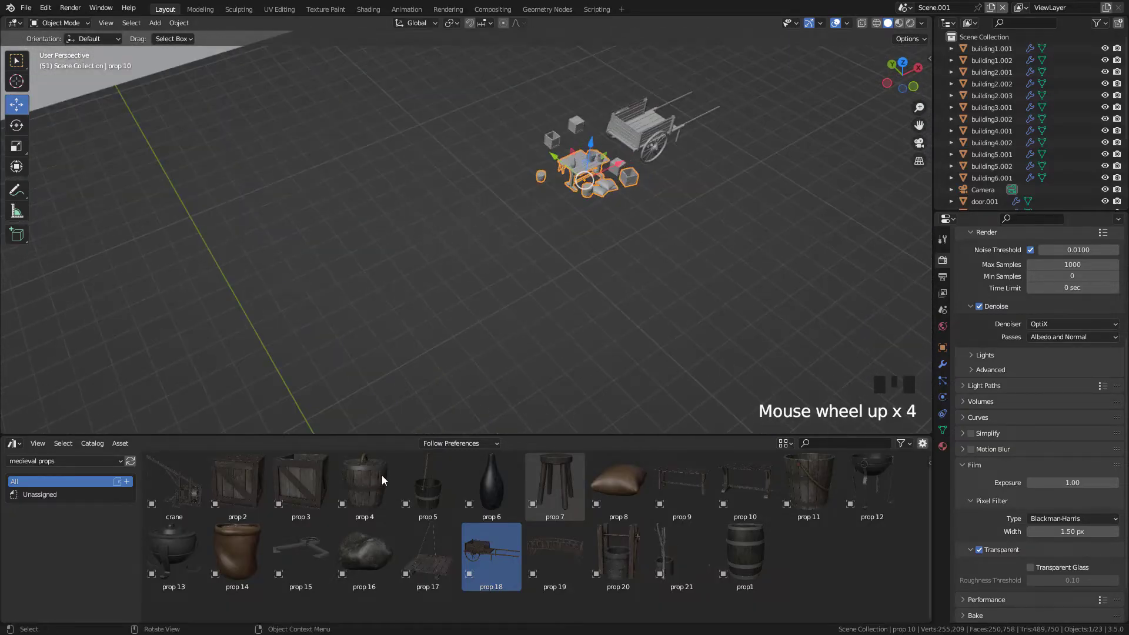
click(26, 464)
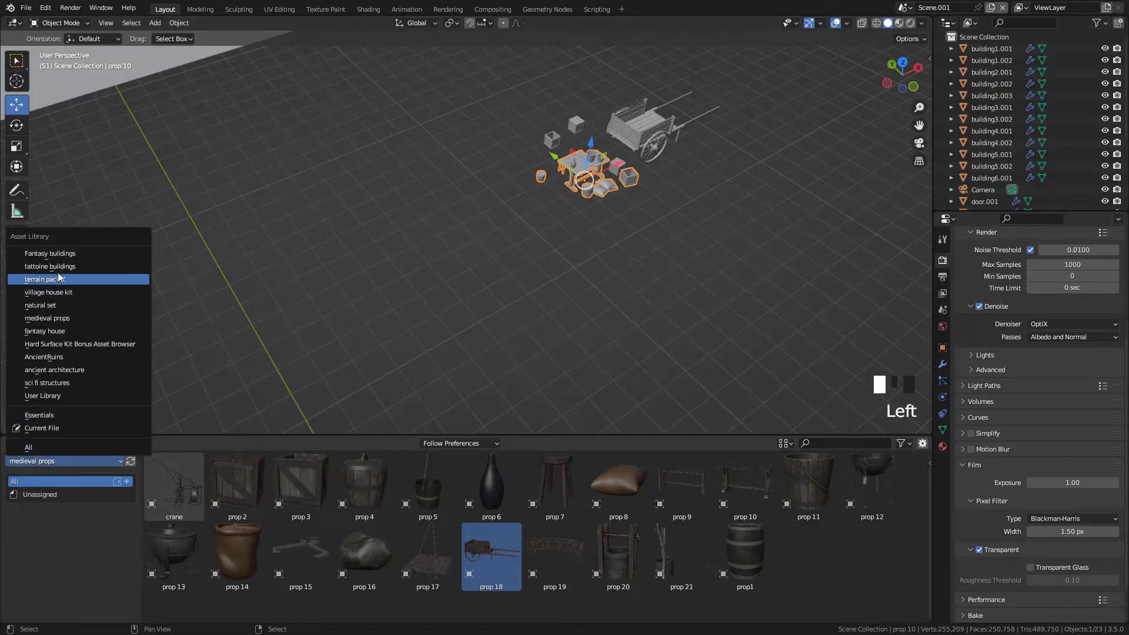
click(45, 307)
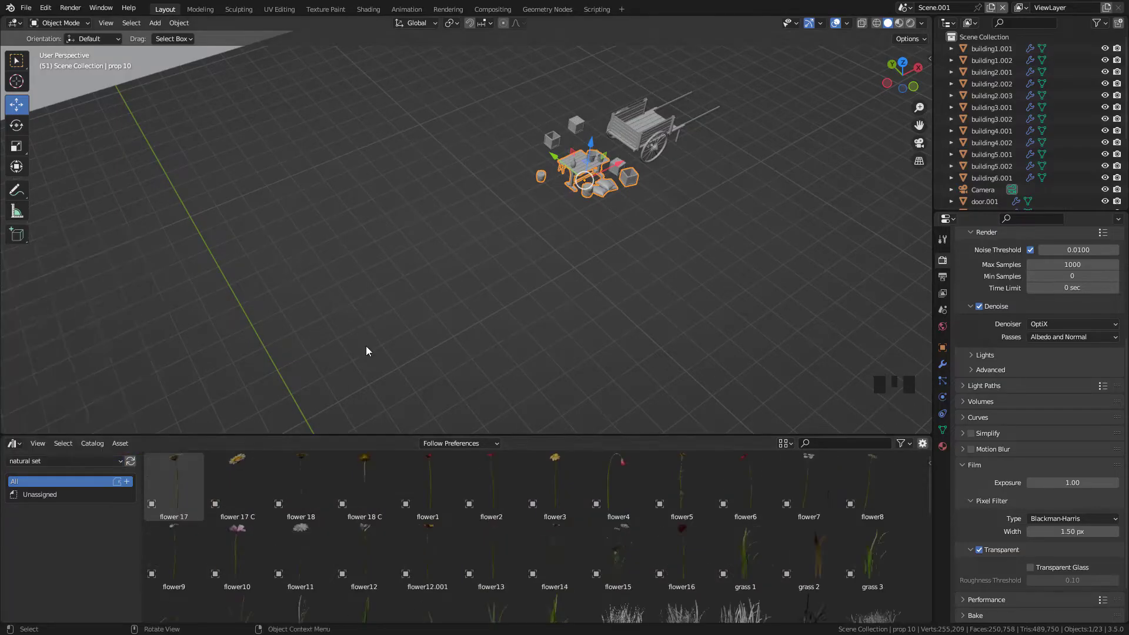
scroll(416, 541, down, 15)
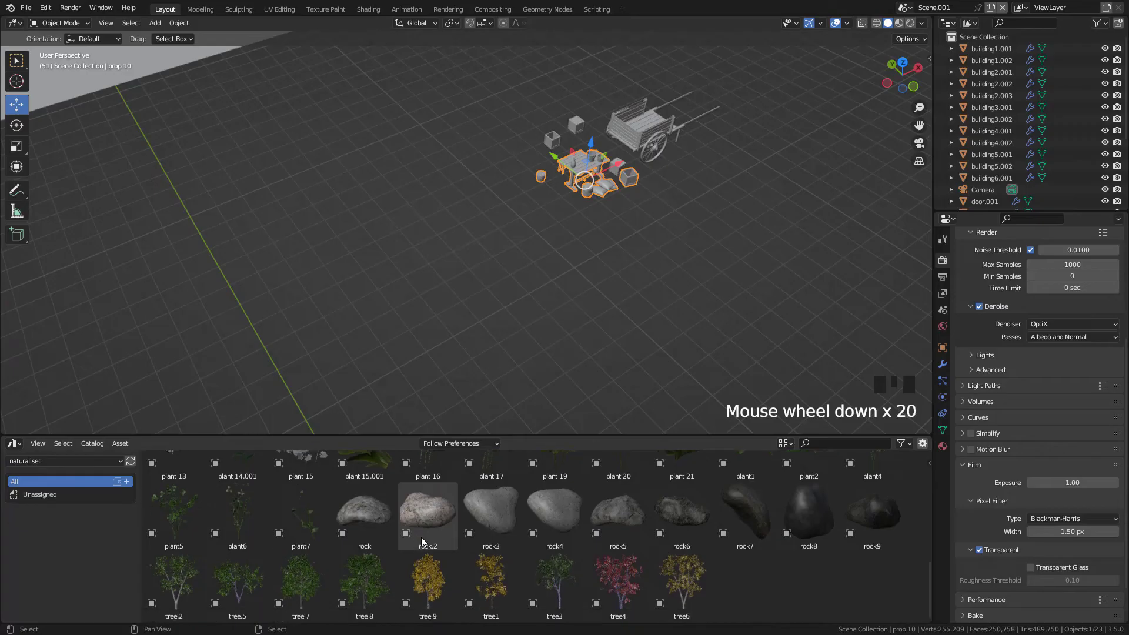
click(298, 588)
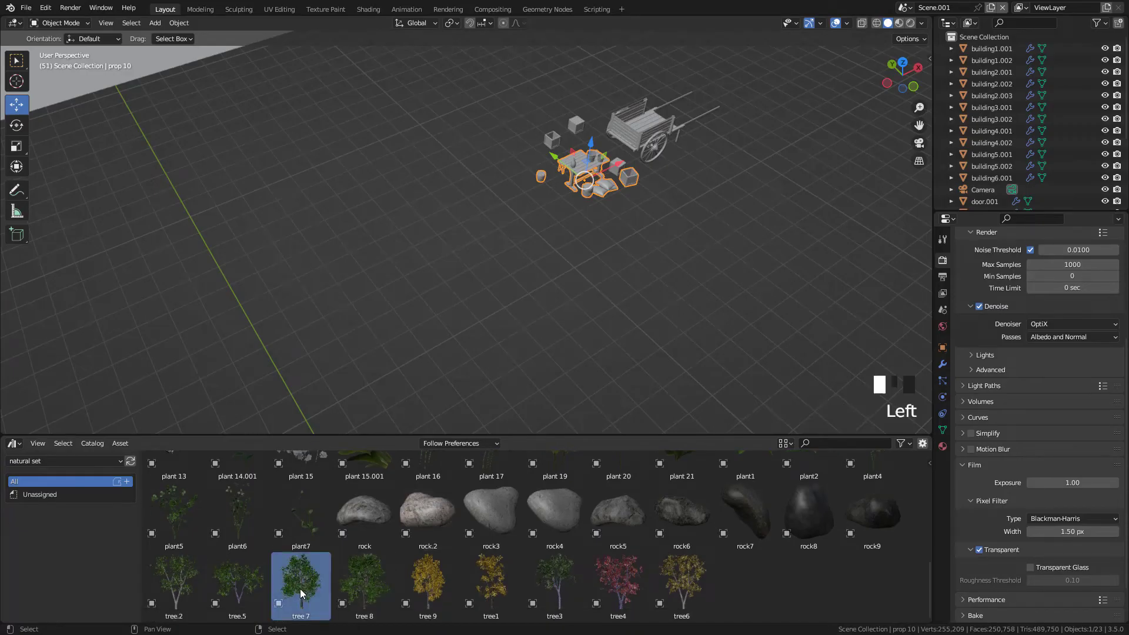
drag(301, 588, 425, 252)
drag(370, 575, 521, 260)
Step: Scale tree 7 and tree 8 to suit the nearby buildings
scroll(626, 270, down, 4)
middle_drag(627, 269, 563, 204)
shift+click(436, 199)
click(435, 170)
shift+click(507, 154)
key(s)
click(563, 189)
key(s)
click(583, 199)
Step: Select both trees and apply their object transforms, including scale
click(430, 164)
drag(497, 218, 410, 233)
shift+middle_drag(474, 180, 513, 260)
shift+click(497, 267)
key(ctrl+a)
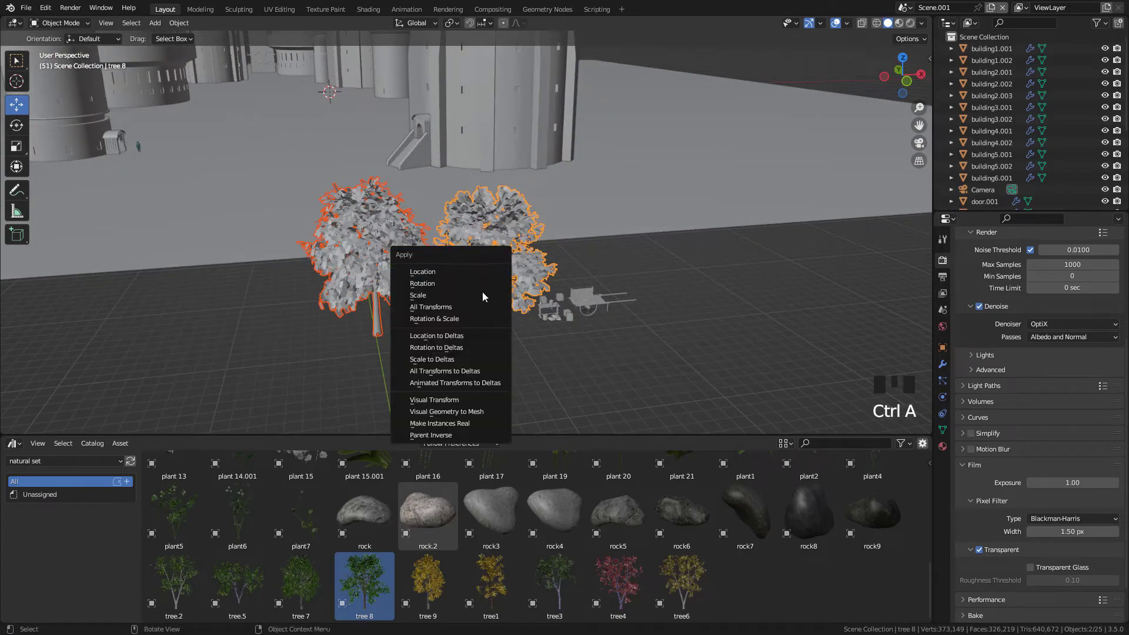
click(482, 294)
shift+middle_drag(484, 297, 430, 276)
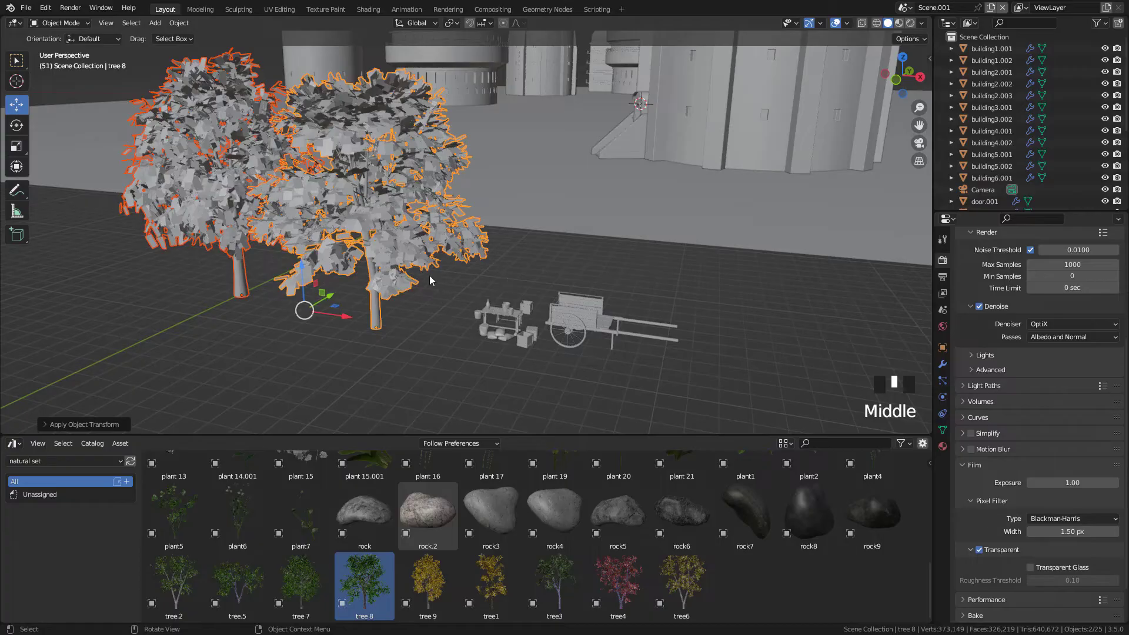
key(ctrl+a)
click(389, 246)
Step: Select the joined table props and apply their object transforms
click(505, 318)
key(ctrl+a)
click(503, 312)
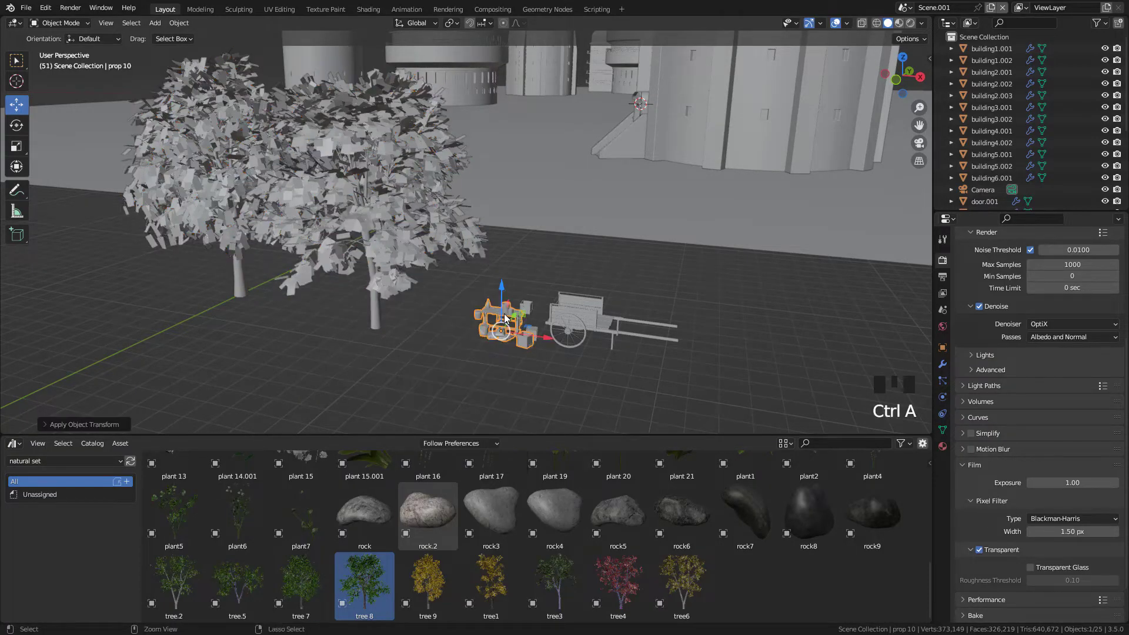
key(ctrl+a)
click(502, 318)
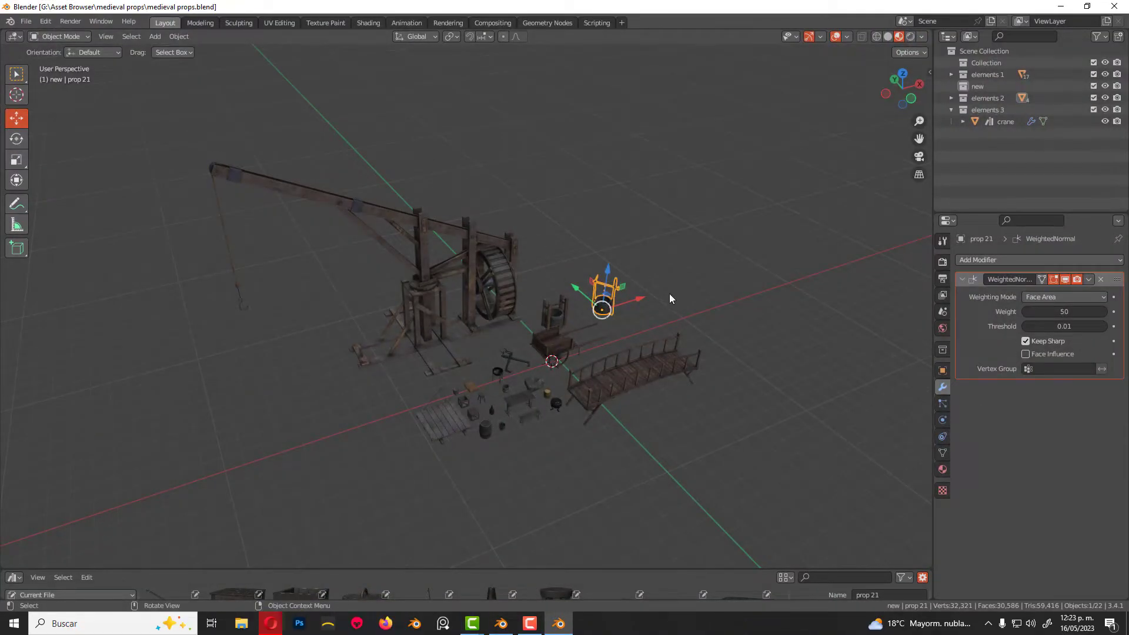
Step: Switch to the medieval props.blend file in Blender and select all of its props for copying
middle_drag(669, 294, 484, 273)
drag(278, 154, 746, 473)
middle_drag(745, 473, 493, 248)
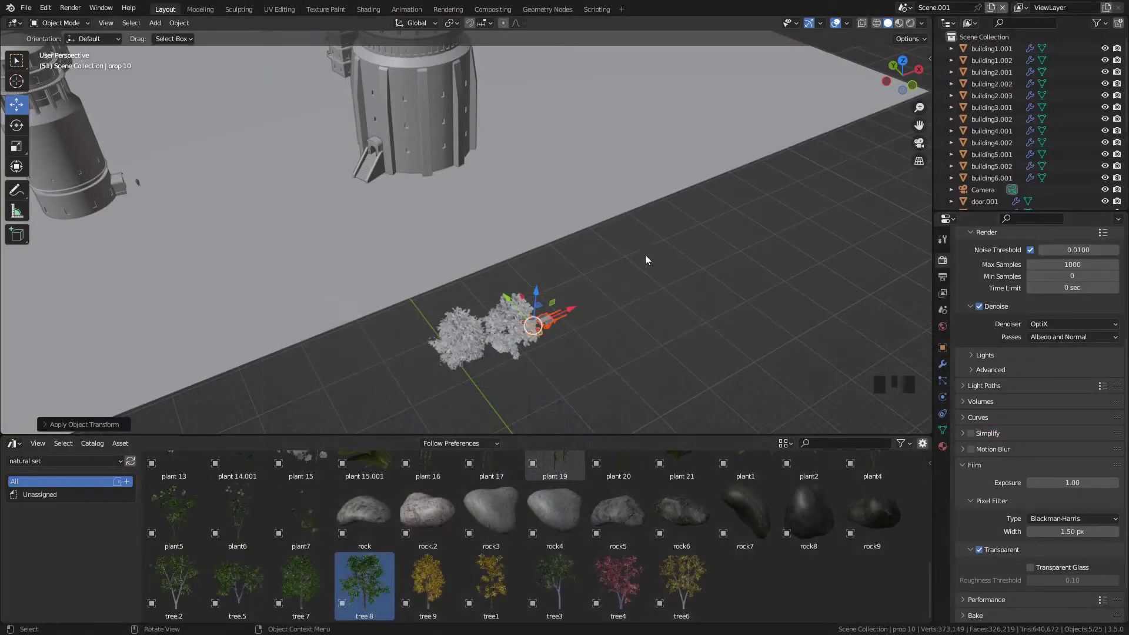
Step: Paste the copied medieval props into the city scene and move them clear of the ground plane
middle_drag(646, 260, 317, 247)
key(ctrl+v)
shift+middle_drag(318, 247, 211, 288)
drag(195, 289, 764, 376)
middle_drag(765, 375, 532, 254)
drag(532, 254, 709, 276)
scroll(709, 275, up, 4)
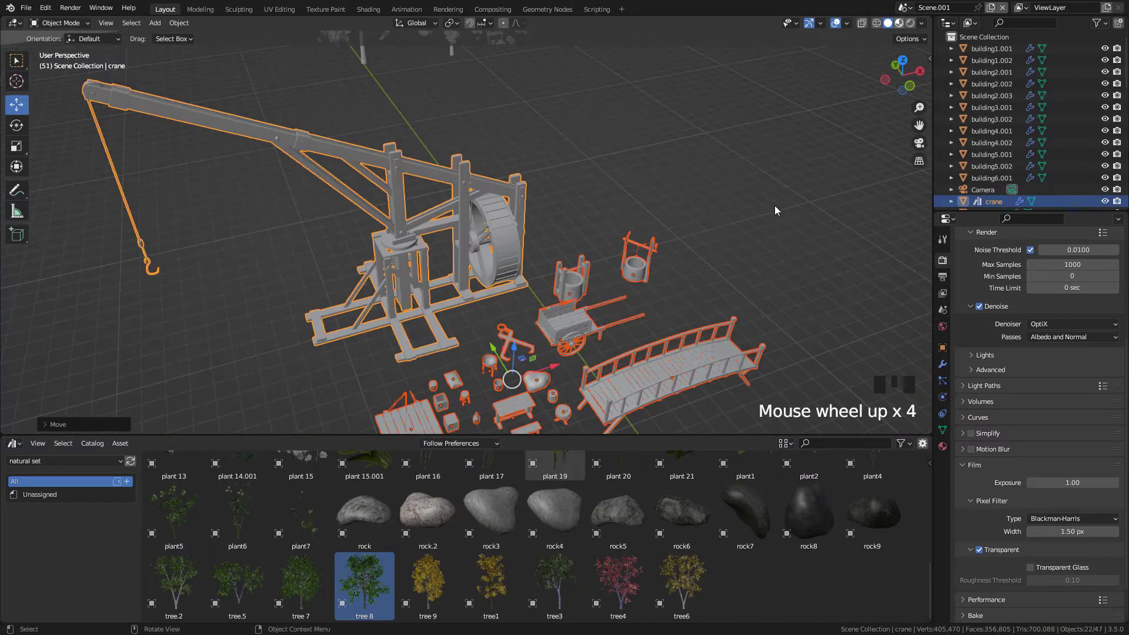
Step: Inspect the pasted props' textures in material preview shading and return the viewport to solid shading
key(z)
click(672, 185)
mouse_move(672, 185)
shift+middle_down()
mouse_move(652, 108)
mouse_move(676, 106)
shift+middle_up()
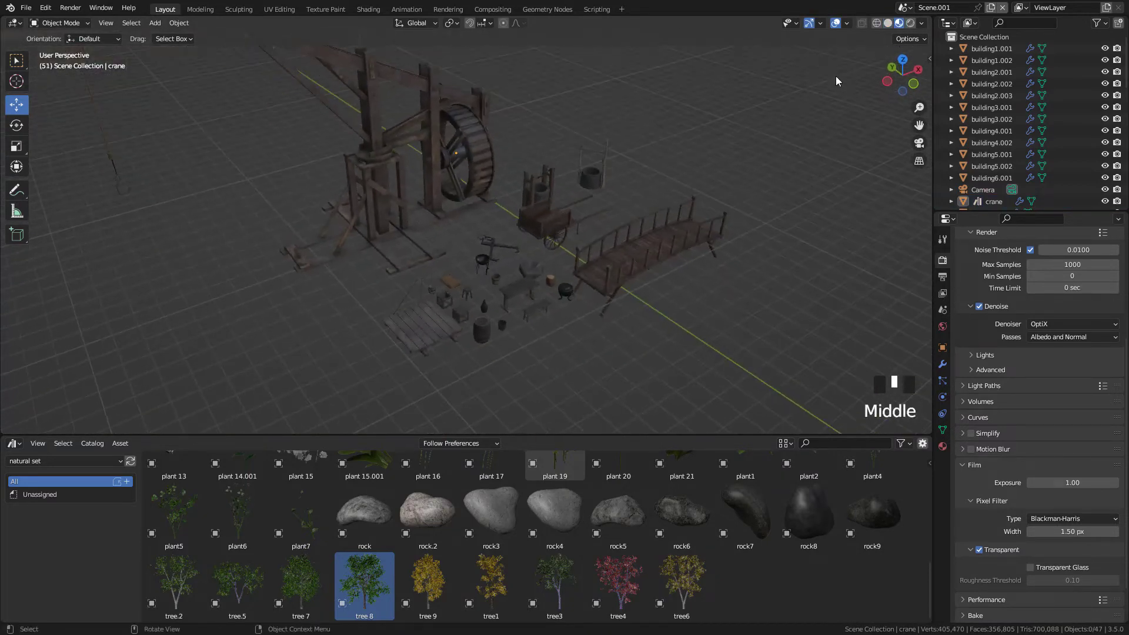
click(887, 25)
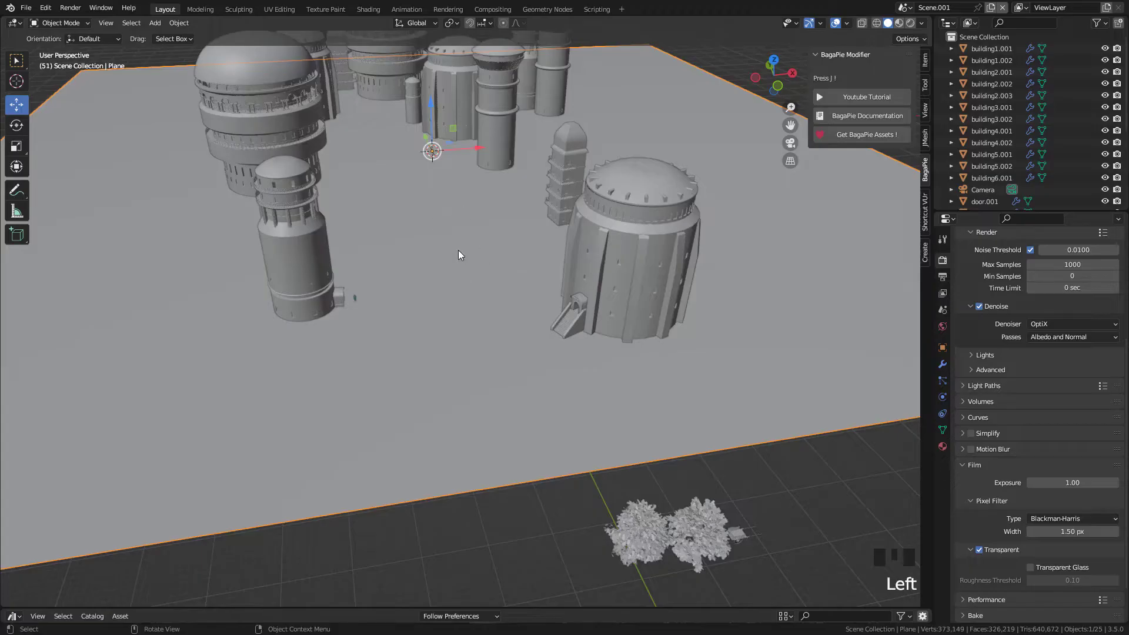
Step: Subdivide the ground plane with 100 cuts and return to Object Mode
key(Tab)
scroll(393, 171, down, 2)
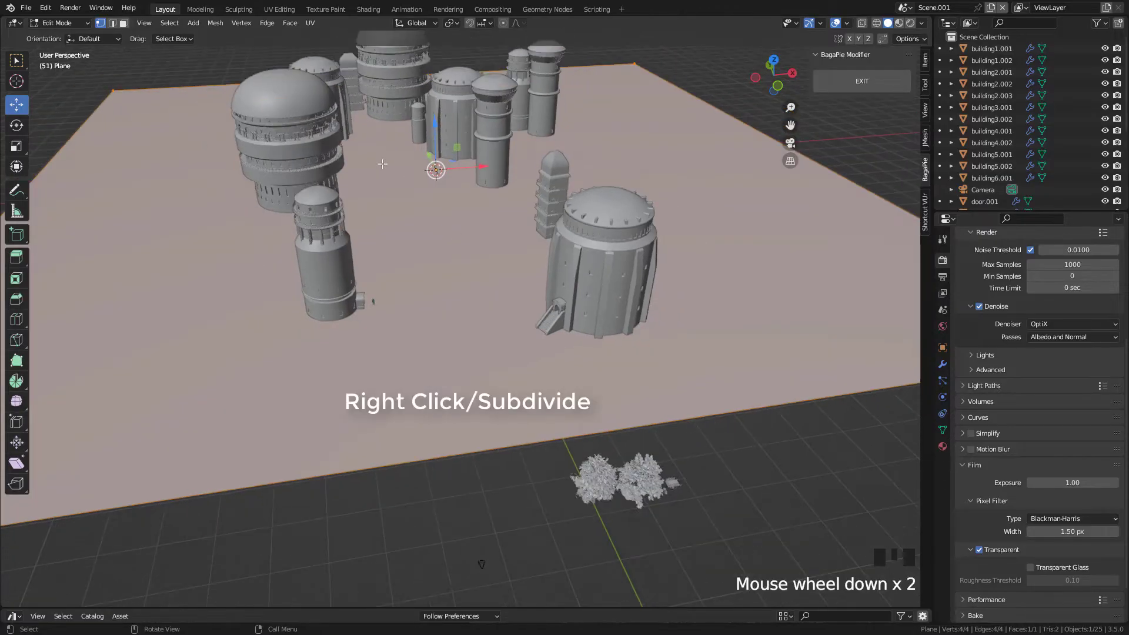
right_click(420, 183)
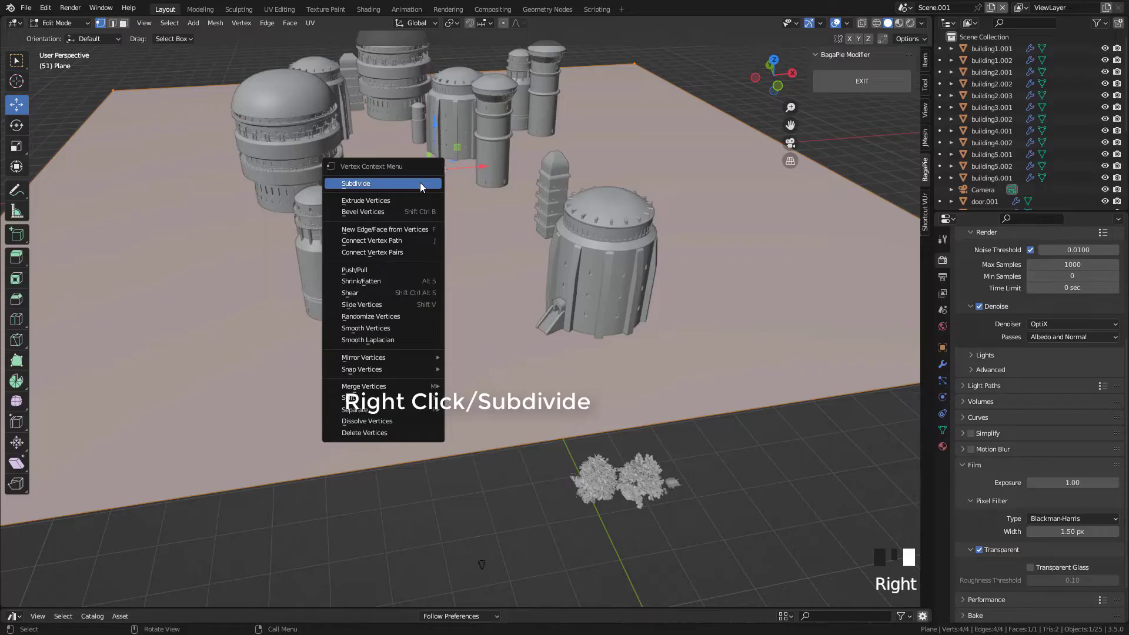
click(420, 183)
click(61, 598)
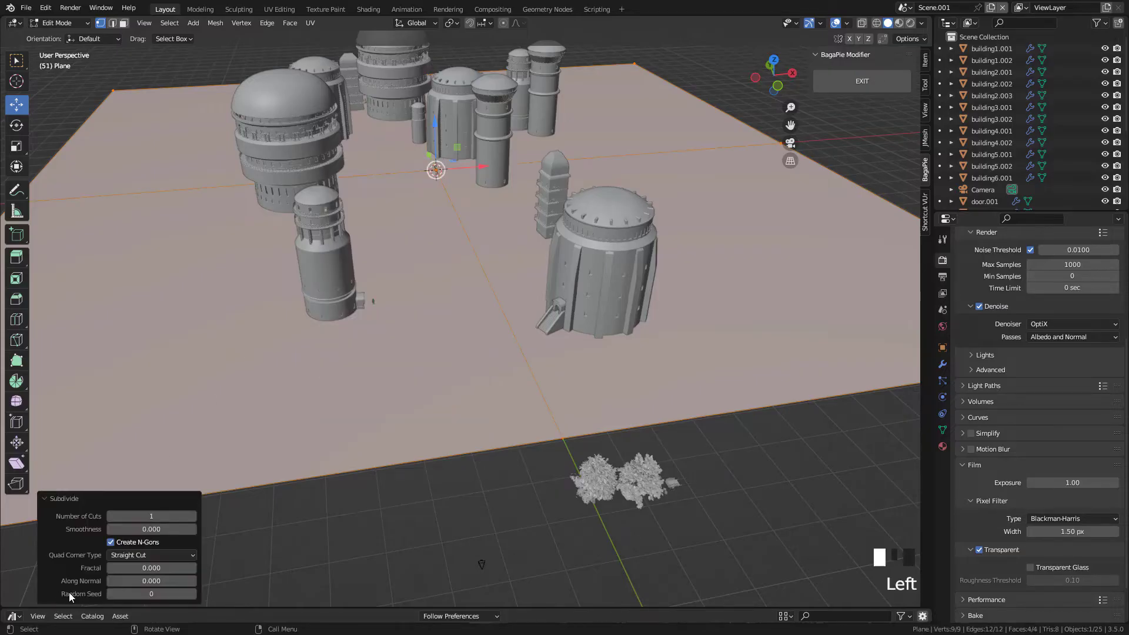
click(151, 516)
text(100)
key(Return)
key(Tab)
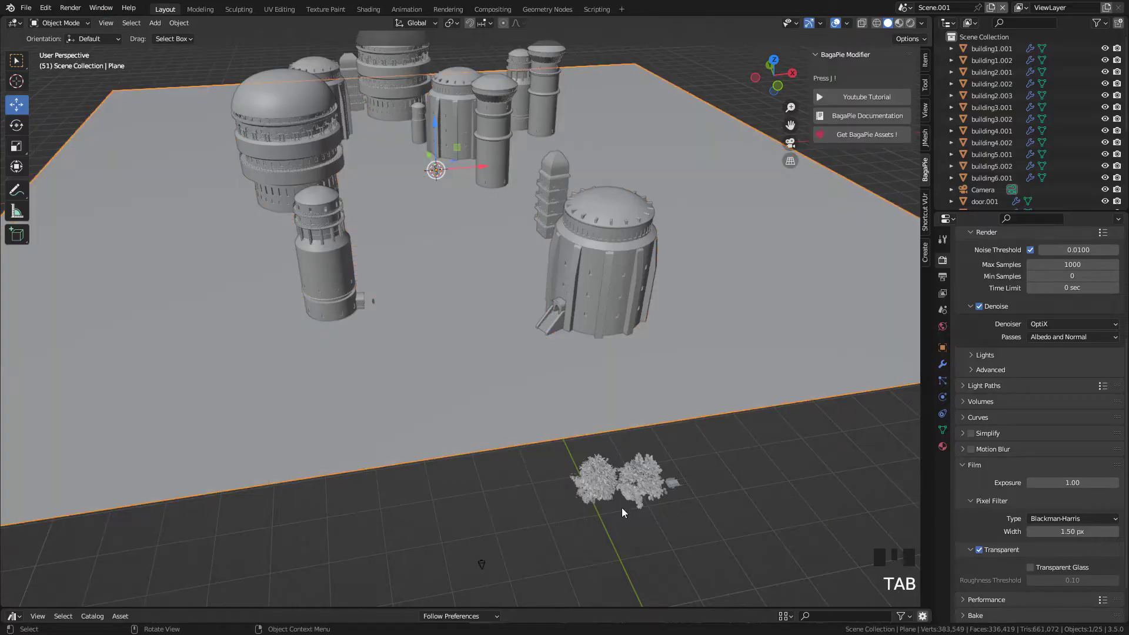
Step: Scatter-paint both trees onto the ground plane with BagaPie, using proxies, in a strip between the central buildings
click(591, 479)
shift+click(461, 328)
shift+click(461, 328)
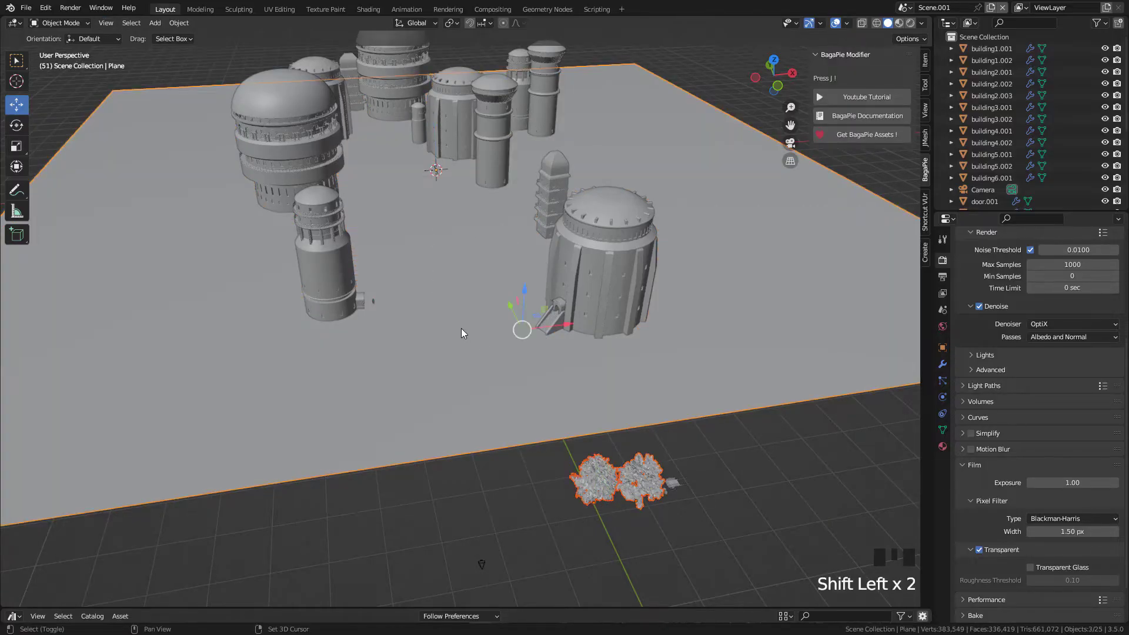
key(j)
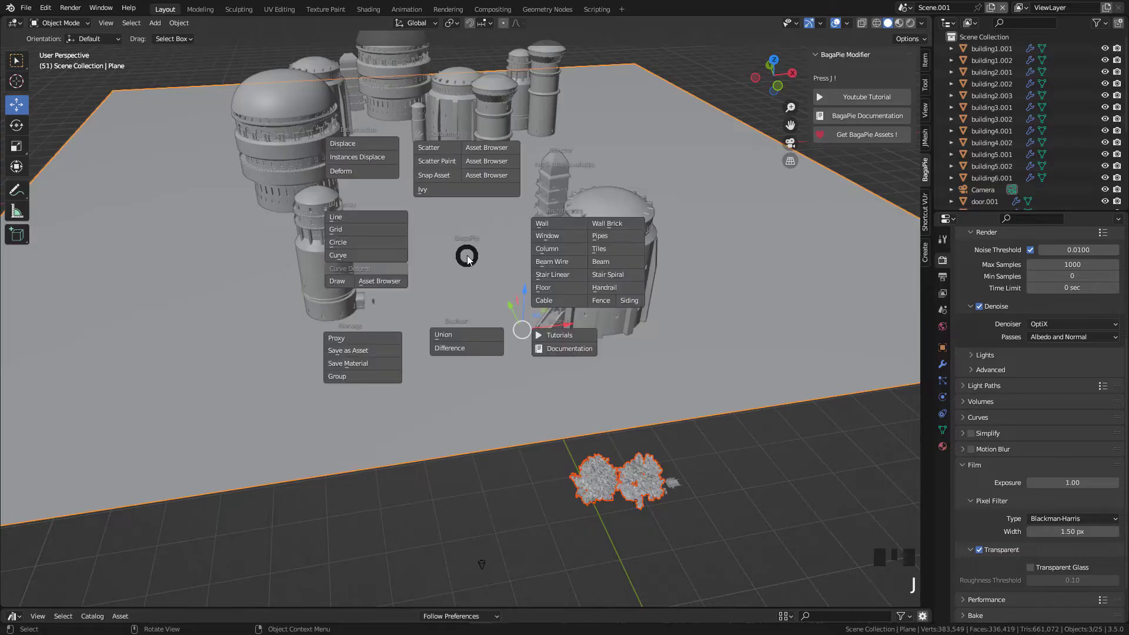
click(440, 162)
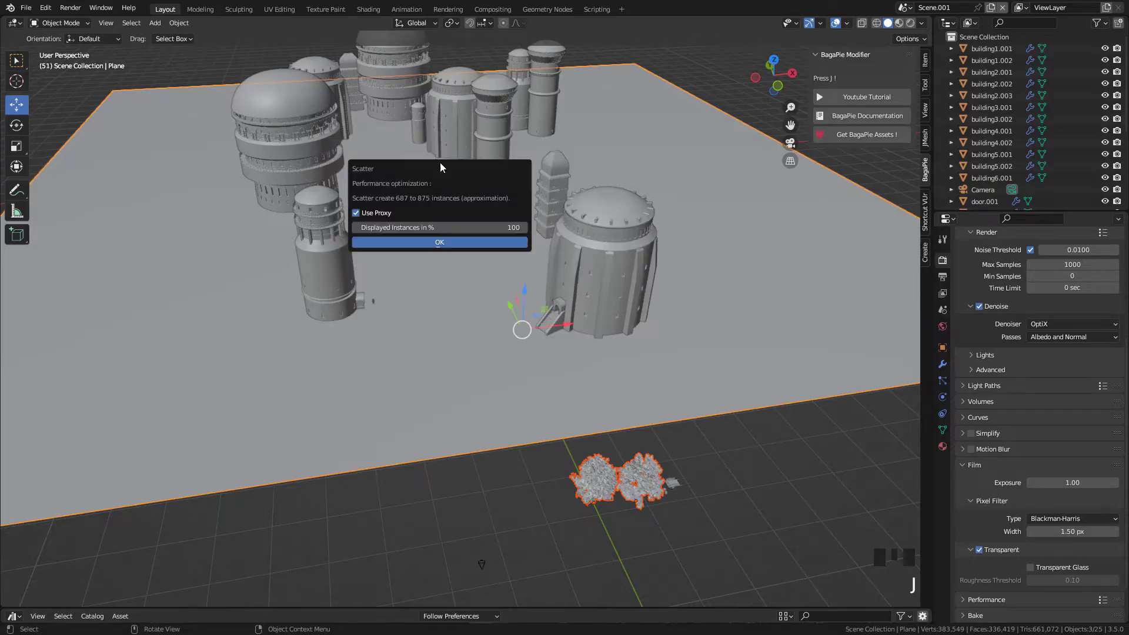
click(444, 246)
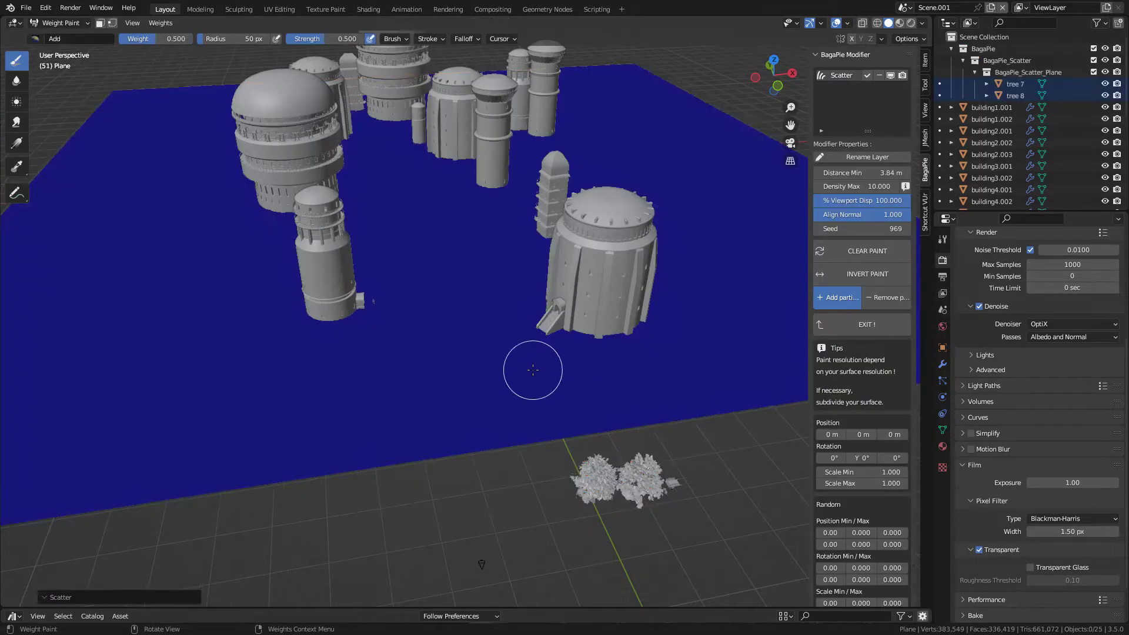
mouse_move(441, 228)
mouse_down()
mouse_move(481, 258)
mouse_move(497, 297)
mouse_up()
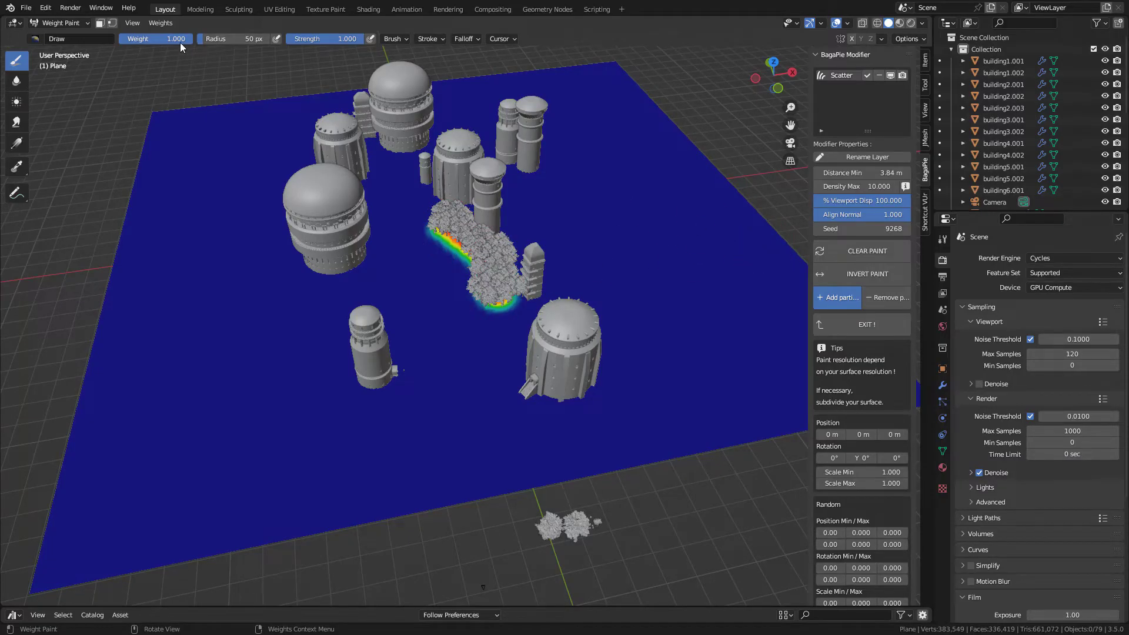
Step: Thin out the painted trees with the brush weight at 0, then set the weight back to 1
drag(182, 41, 120, 41)
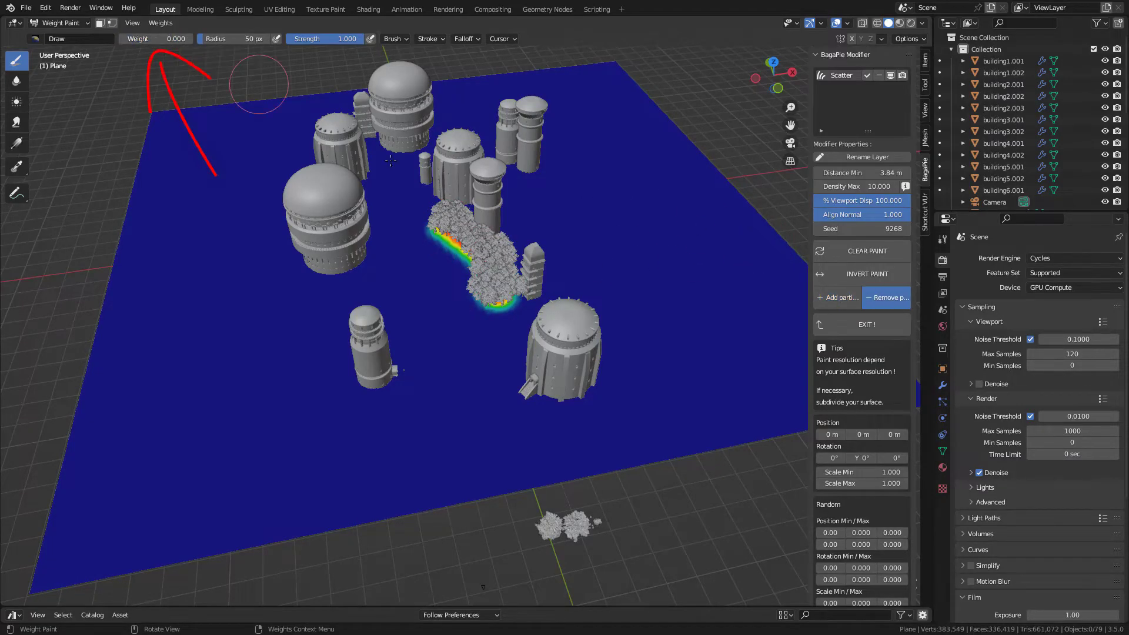
drag(494, 292, 454, 224)
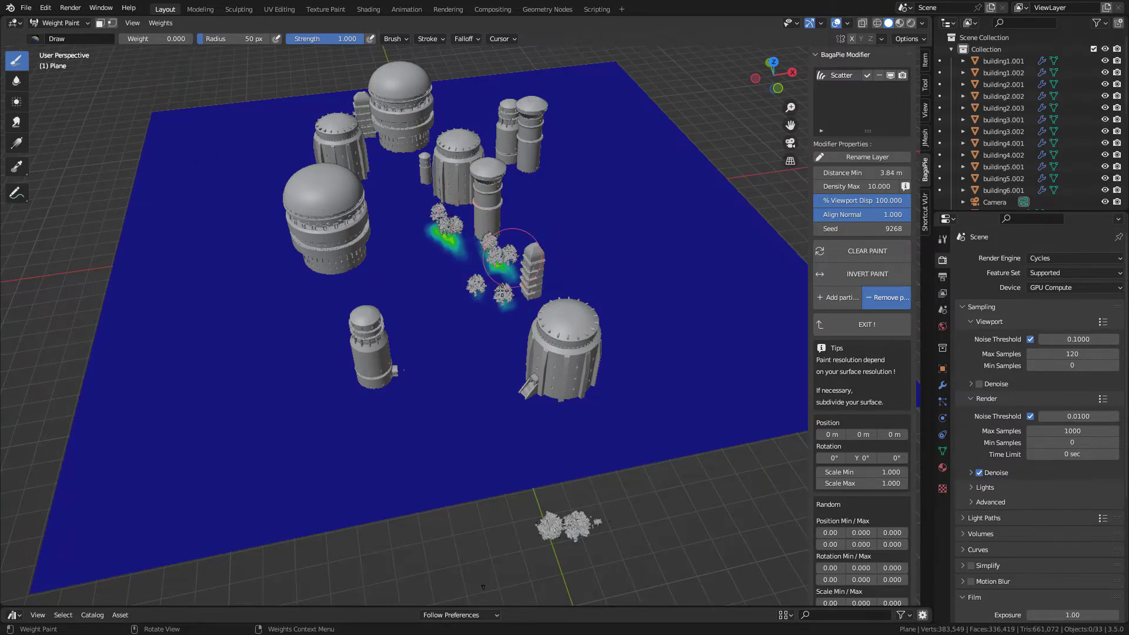
drag(131, 38, 191, 39)
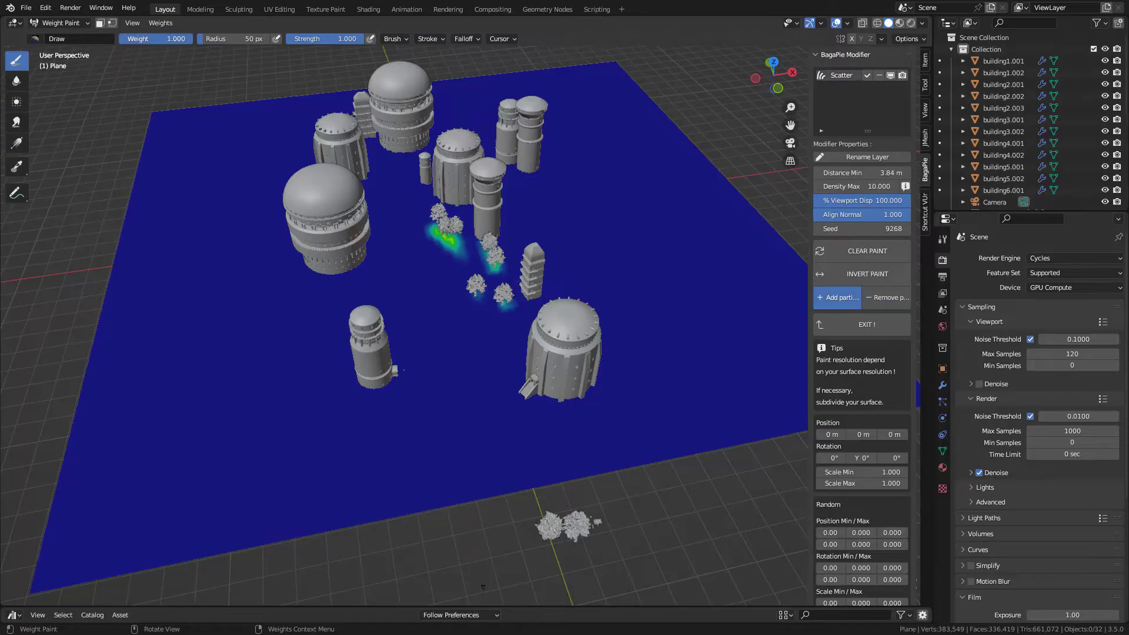
Step: Paint more trees between the central buildings and set the scatter layer's maximum density to 0.1
drag(462, 235, 496, 268)
click(869, 186)
text(0.1)
key(Return)
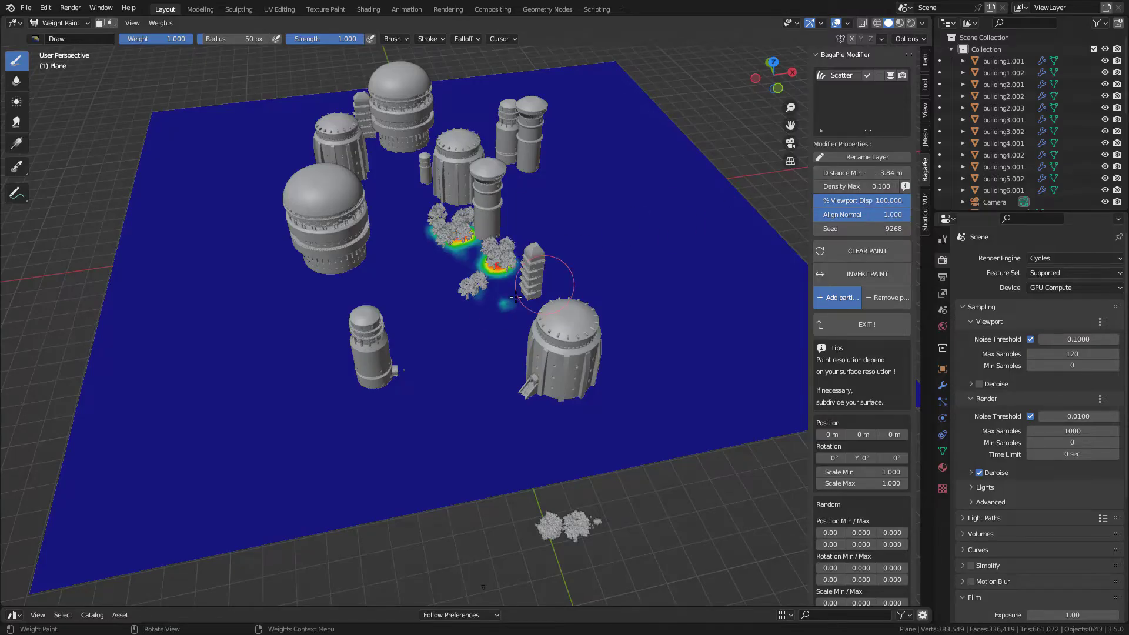
drag(505, 303, 515, 311)
key(KP_0)
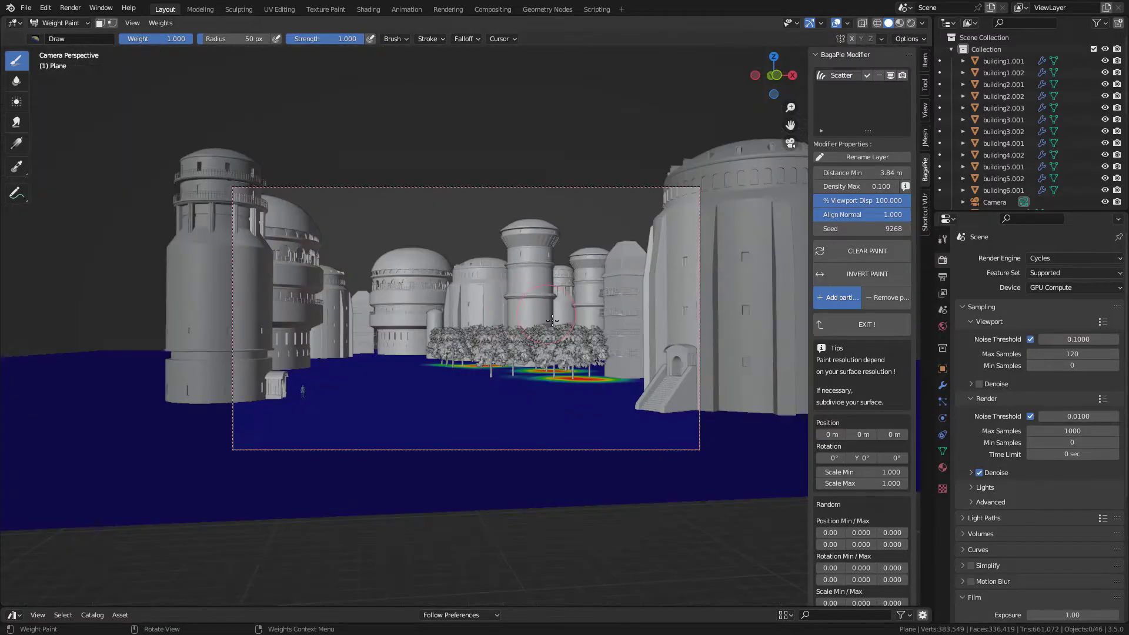
Step: Paint further trees along both sides of the square toward the foreground towers, checking the coverage through the camera, and leave paint mode
key(KP_0)
drag(505, 325, 528, 304)
drag(524, 219, 523, 241)
mouse_move(414, 205)
mouse_down()
mouse_move(407, 175)
mouse_move(380, 218)
mouse_move(371, 263)
mouse_up()
drag(384, 306, 395, 338)
key(KP_0)
key(KP_0)
drag(550, 418, 579, 430)
key(KP_0)
key(KP_0)
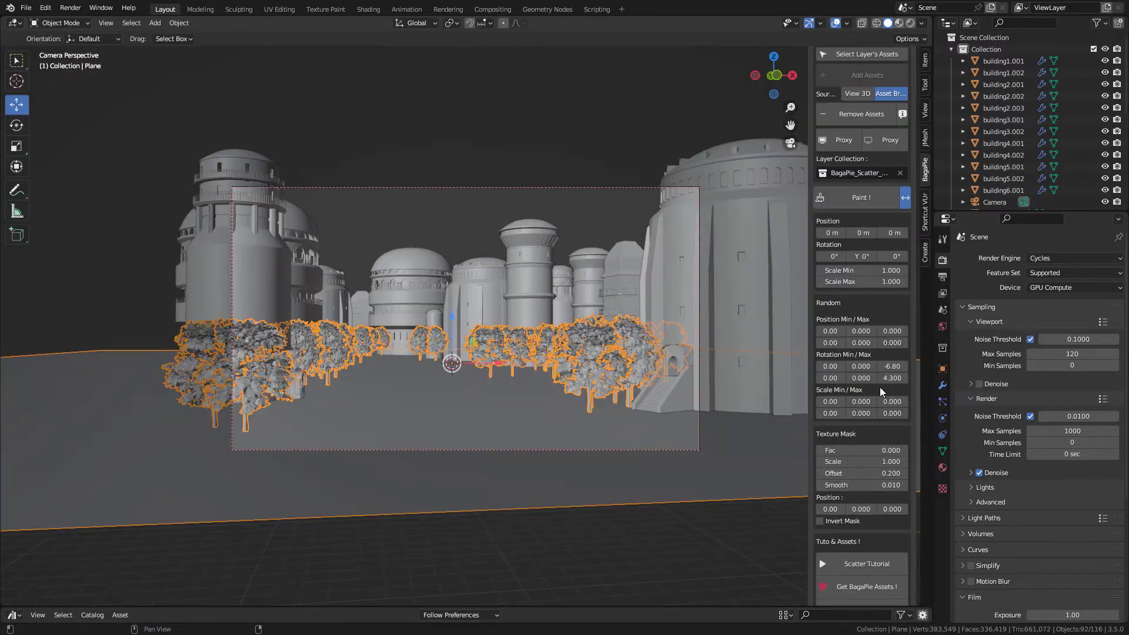
Step: Set the trees' random X/Y rotation minimum to 0.05, 0.14 and maximum to -0.02, 0.04, scale 0.94 to 1.11, and preview in rendered shading
drag(861, 378, 826, 378)
drag(889, 271, 907, 282)
click(851, 52)
key(z)
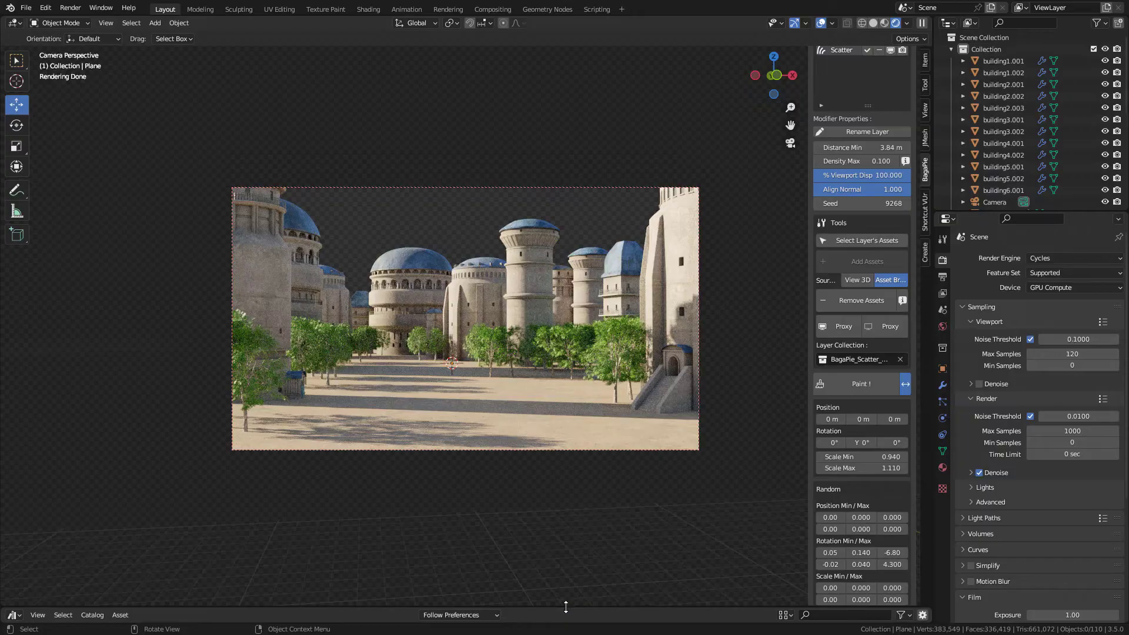
Step: Enlarge the asset browser area and switch it to the Shader Editor
drag(567, 606, 602, 423)
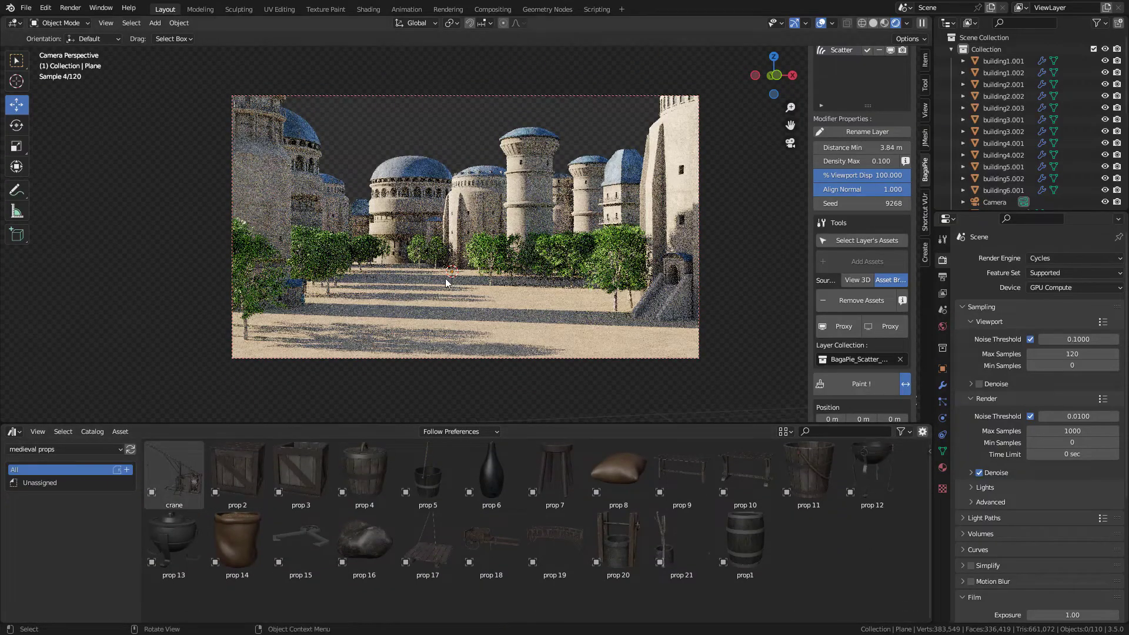
click(37, 449)
click(37, 448)
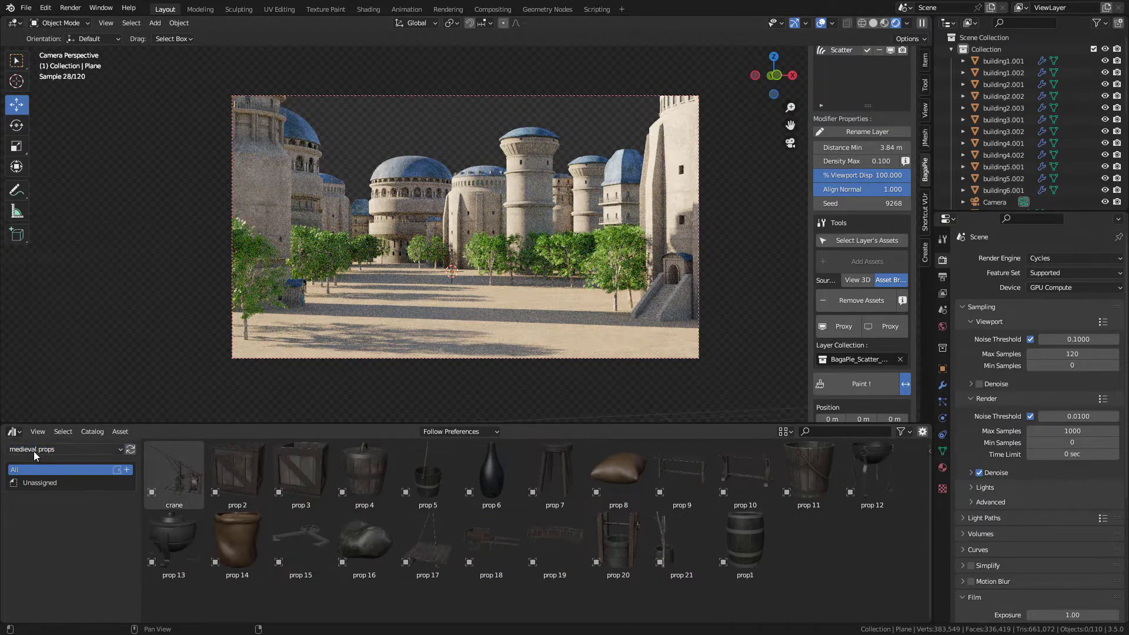
click(13, 432)
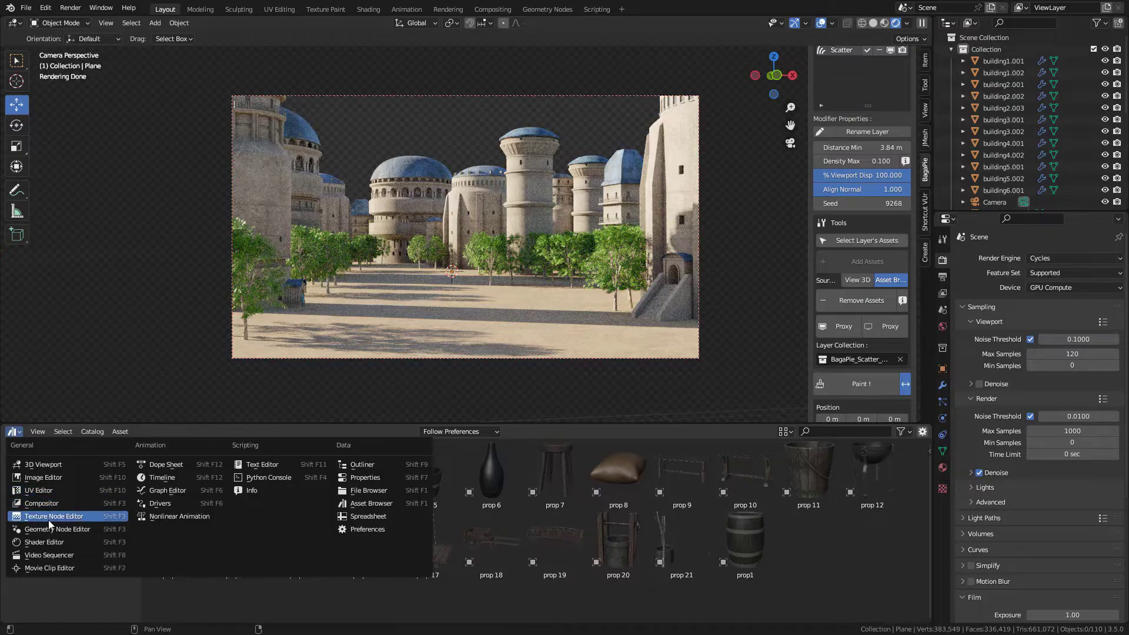
click(47, 541)
scroll(391, 538, up, 4)
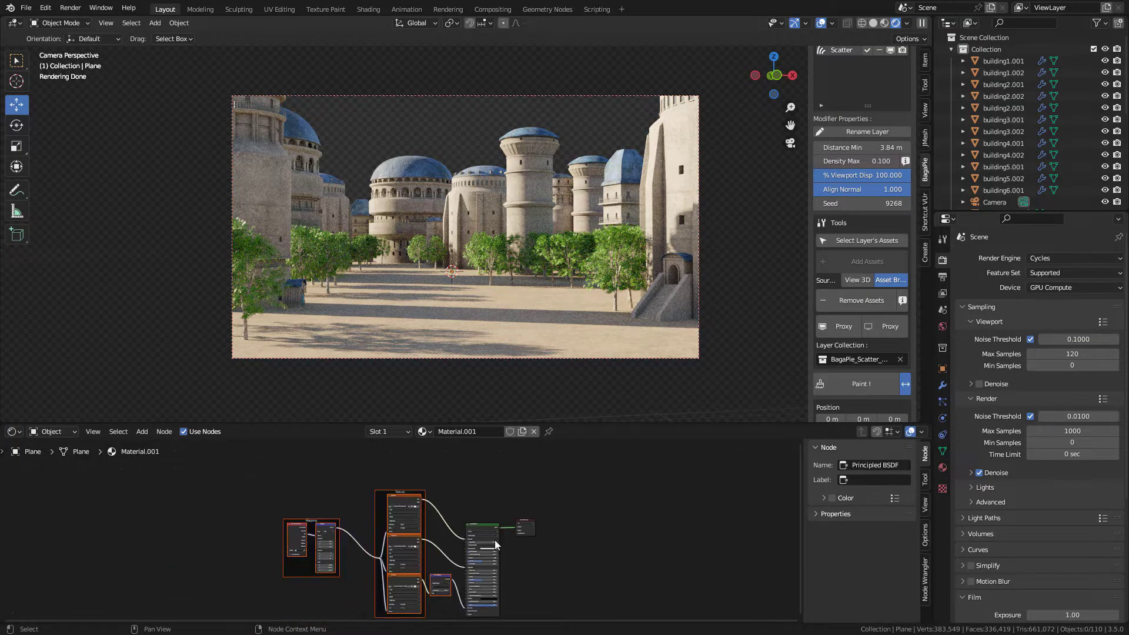
scroll(1021, 102, down, 10)
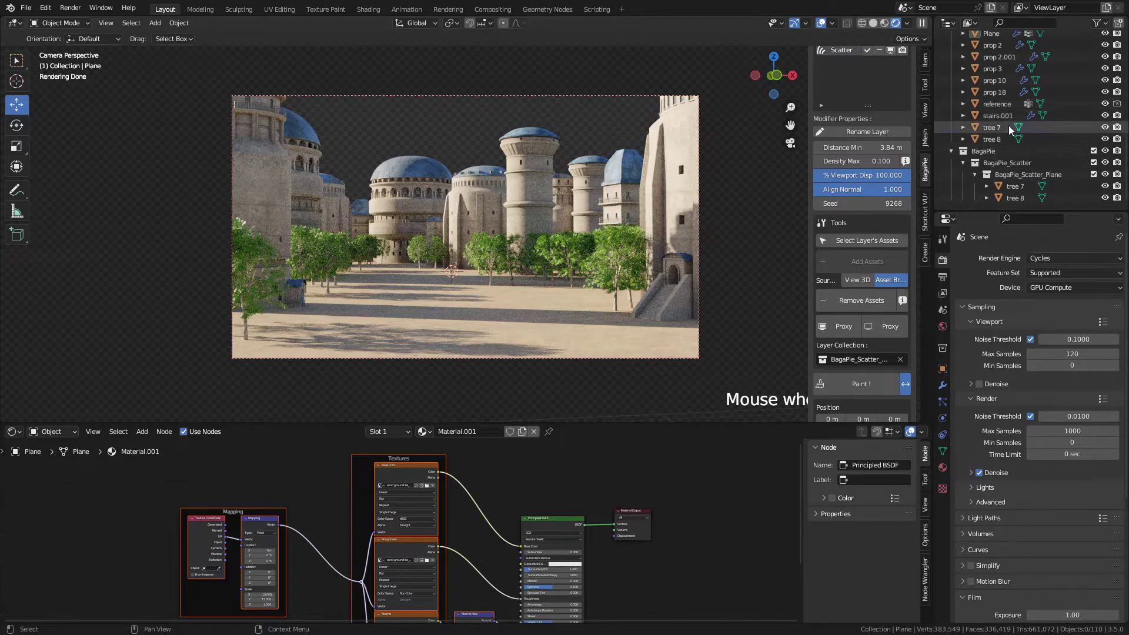
Step: Insert a Hue Saturation Value node between the leaf texture and the Principled BSDF in tree 7's leaves material
click(1009, 128)
middle_drag(583, 510, 595, 500)
scroll(548, 476, up, 3)
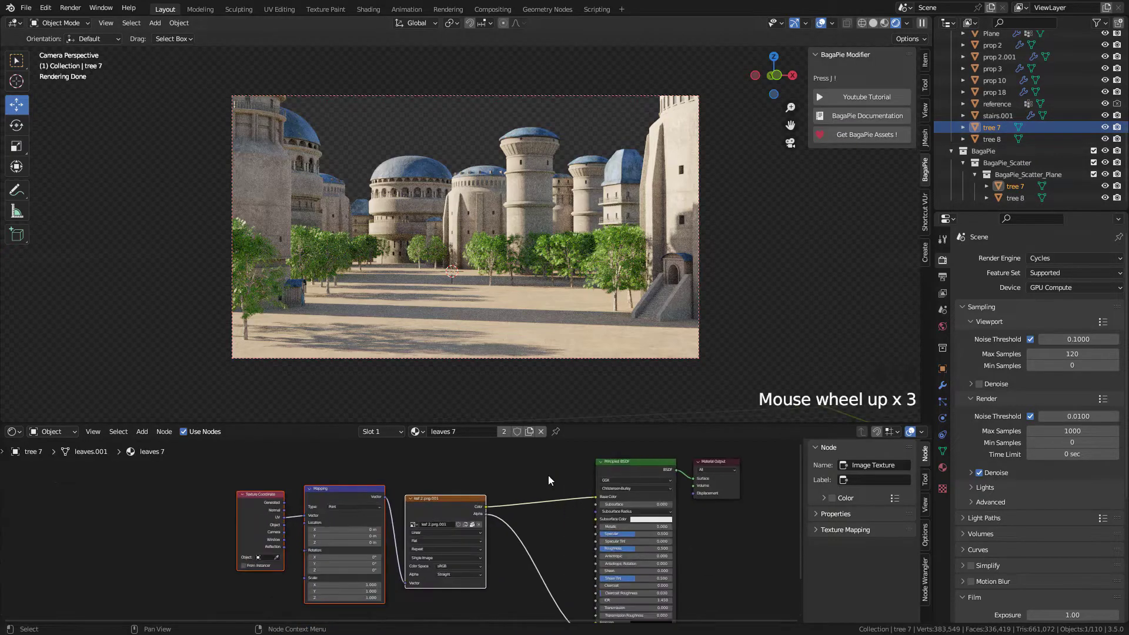
scroll(519, 516, up, 2)
key(shift+a)
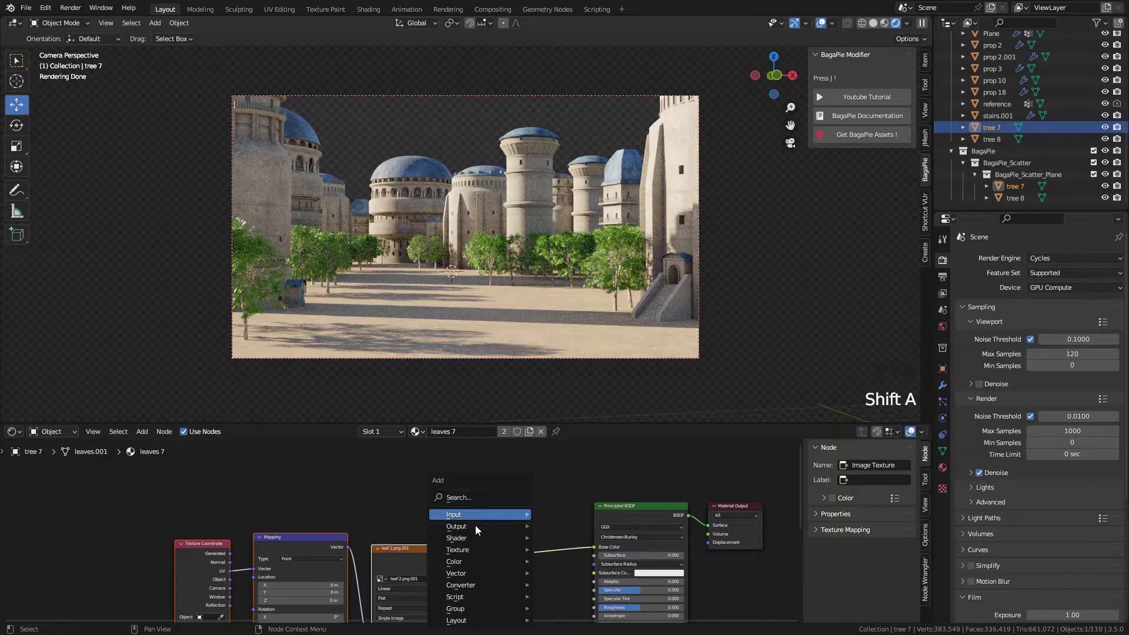
mouse_move(462, 559)
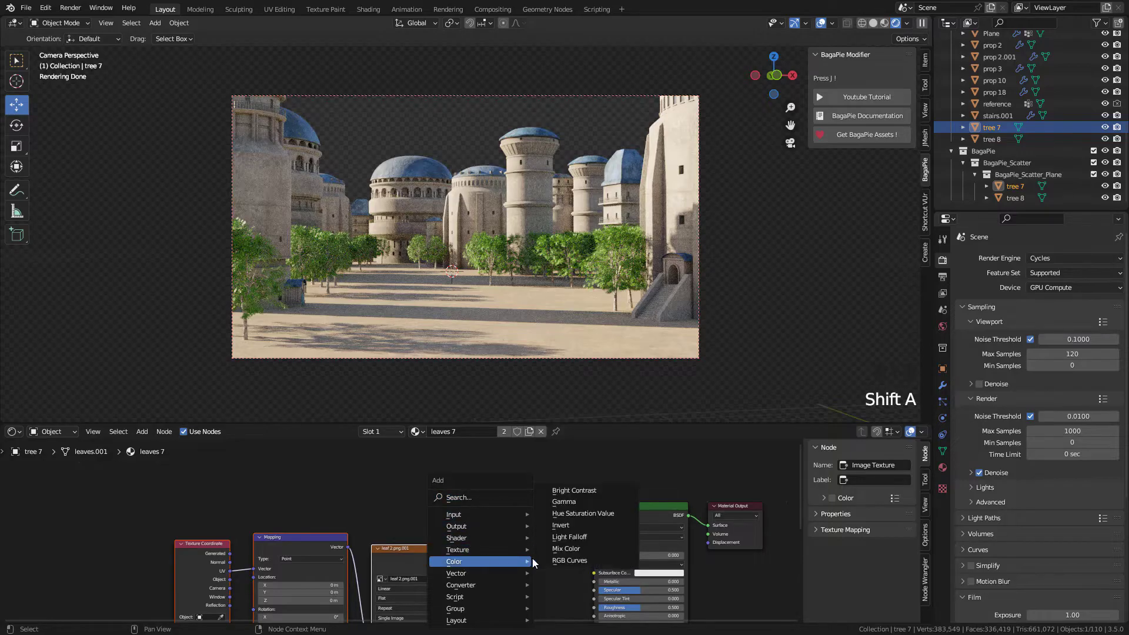
click(595, 513)
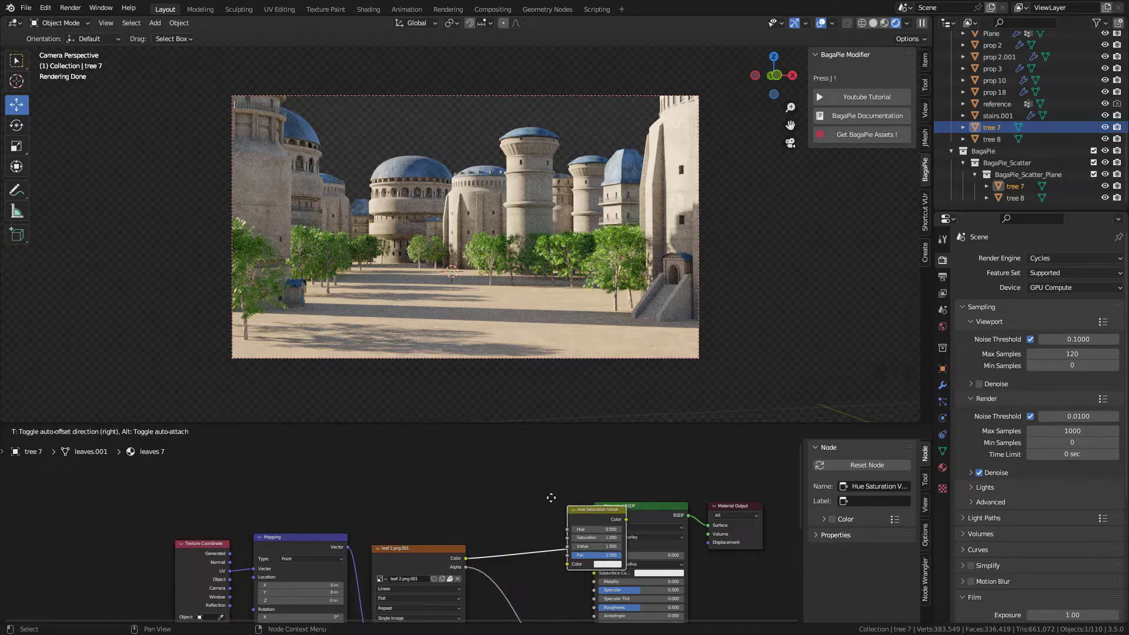
click(524, 513)
Step: Adjust the Value of the Hue Saturation Value node to change the brightness of tree 7's leaves
scroll(541, 520, up, 3)
middle_drag(556, 525, 552, 564)
scroll(552, 568, up, 1)
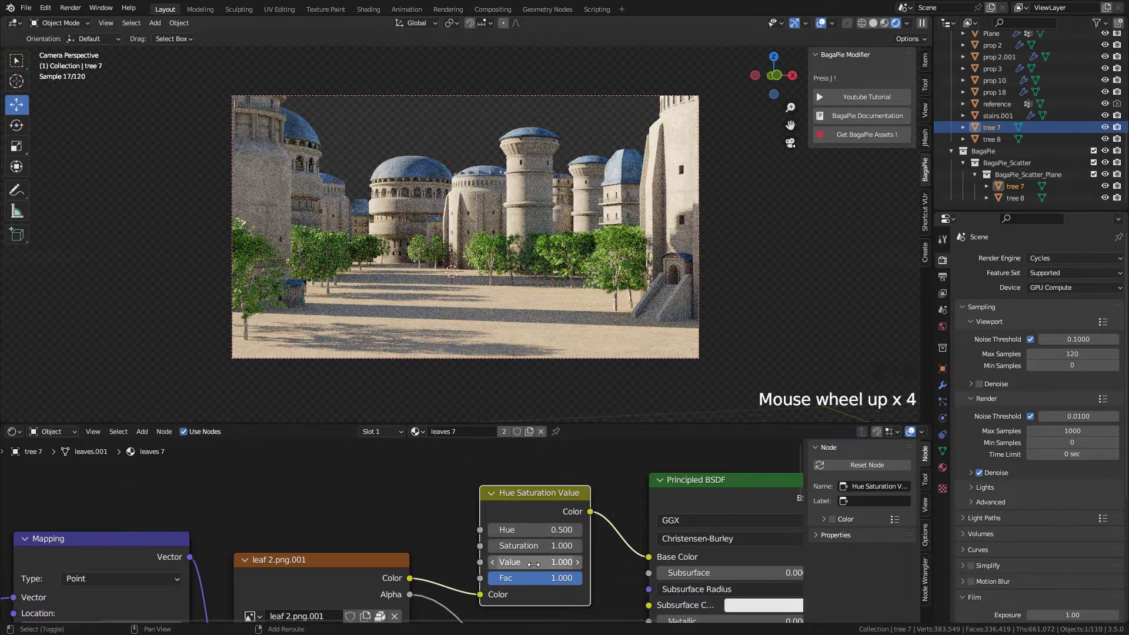
shift+drag(533, 564, 556, 530)
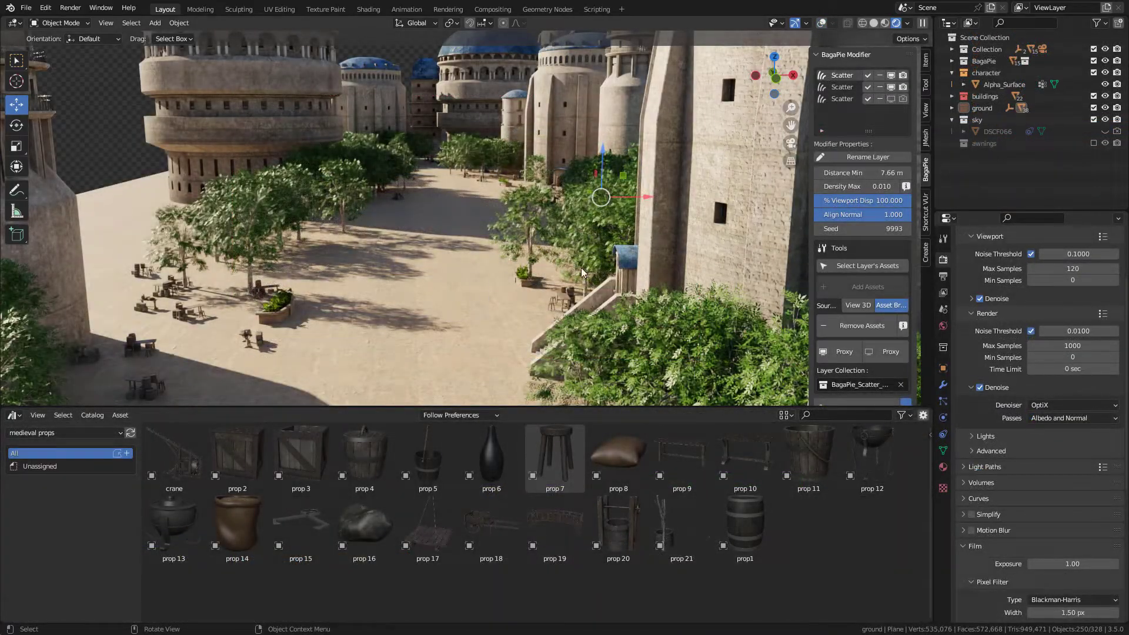
Step: Toggle the tree scatter layer's viewport display to examine the props scattered on the ground
click(891, 88)
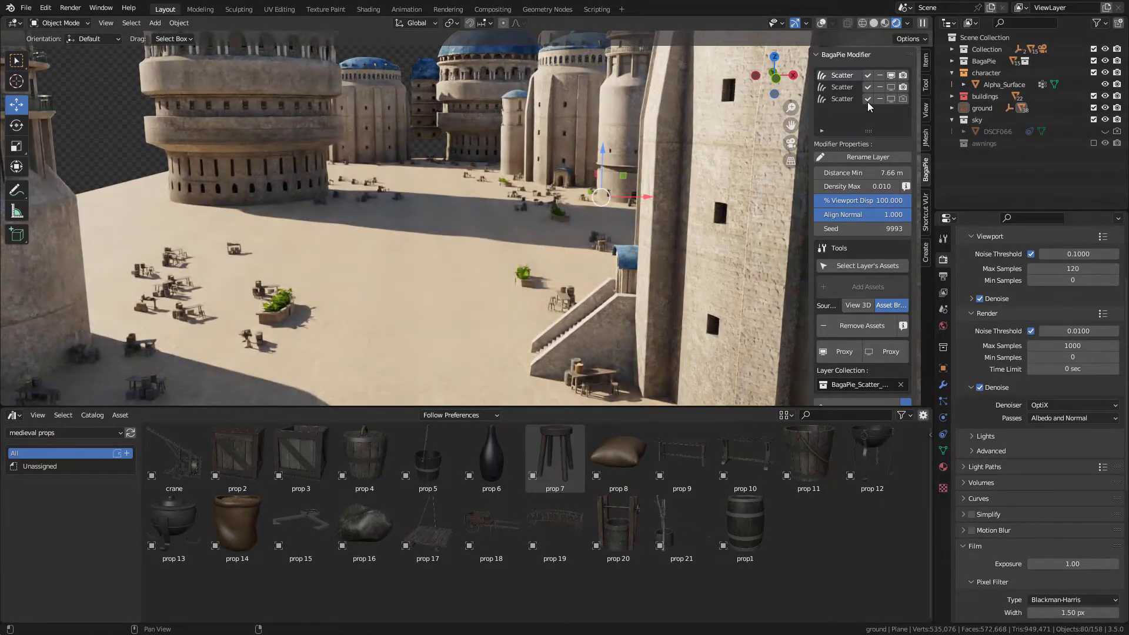
mouse_move(859, 173)
mouse_down()
mouse_move(814, 173)
mouse_move(860, 172)
mouse_up()
right_click(859, 173)
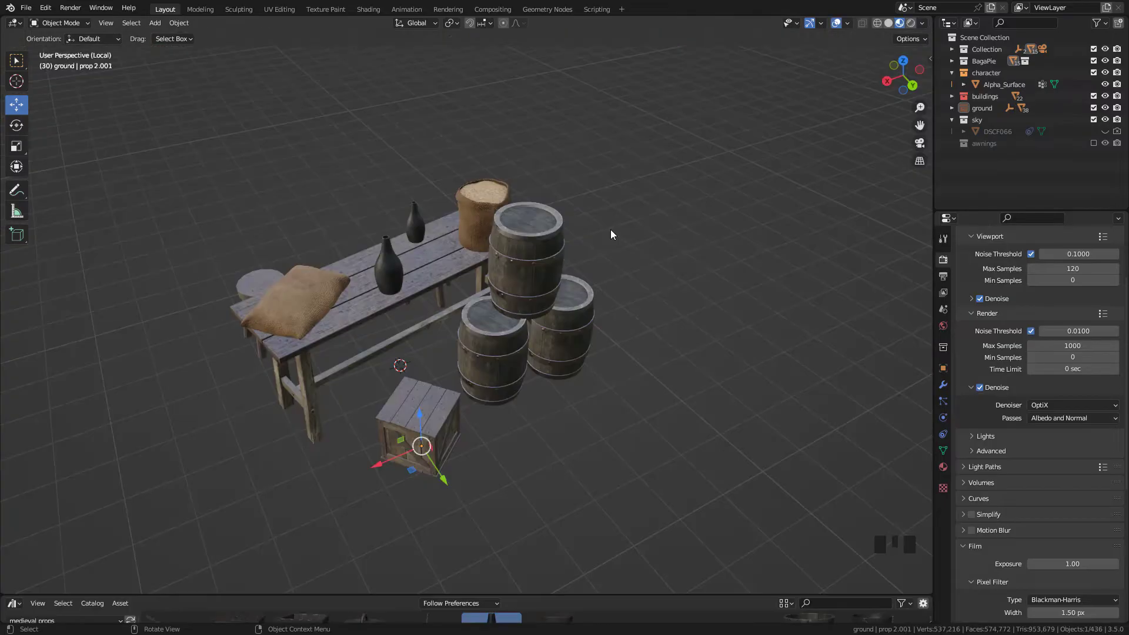
middle_drag(610, 229, 489, 375)
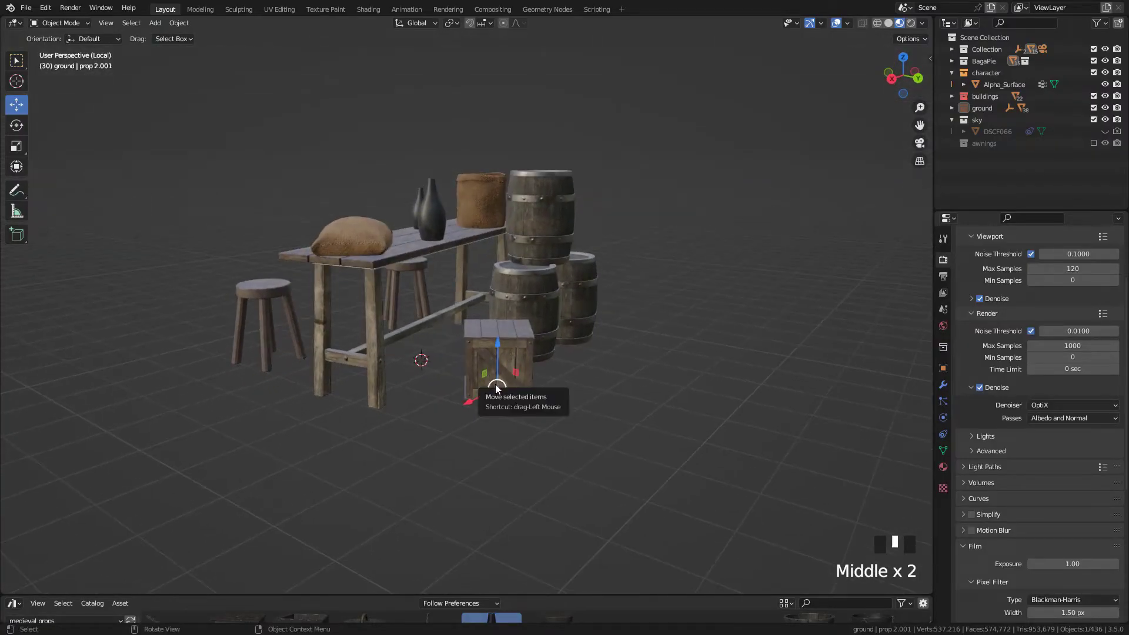
Step: Select the bottom geometry of the table's four legs in Edit Mode on the joined table, barrels and crate prop
middle_drag(506, 301, 568, 226)
key(Tab)
key(ctrl+z)
middle_drag(471, 326, 484, 317)
click(465, 371)
shift+click(505, 358)
middle_drag(506, 357, 670, 370)
scroll(670, 370, up, 2)
shift+drag(675, 396, 710, 417)
shift+drag(735, 380, 778, 408)
middle_drag(778, 408, 476, 385)
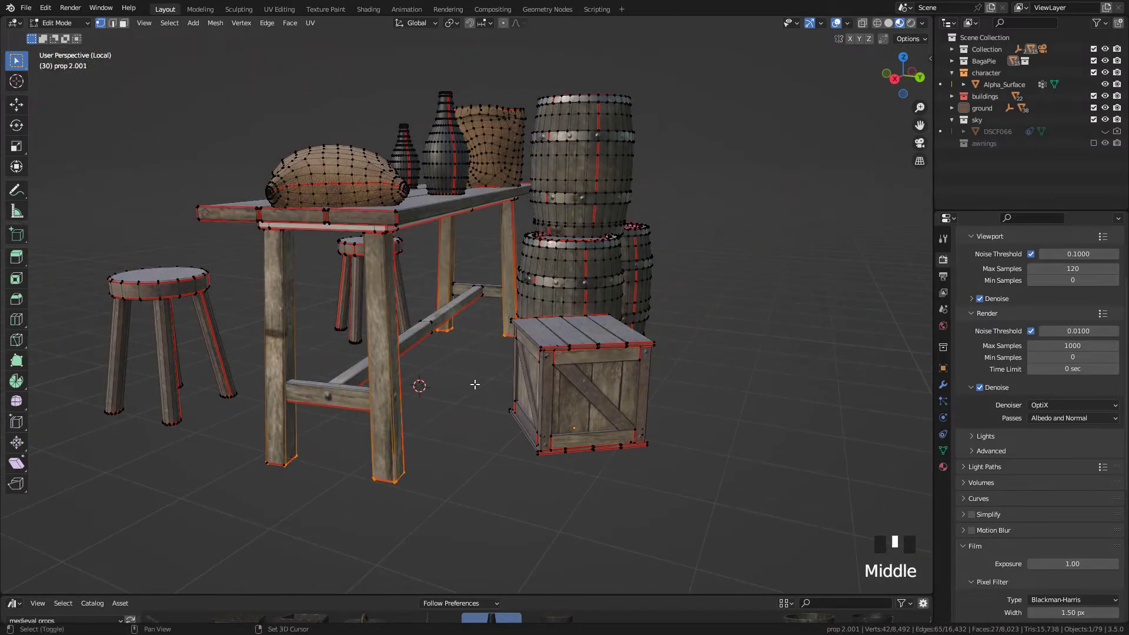
Step: Snap the 3D cursor to the selected leg bottoms and set the joined prop's origin to the 3D cursor
key(shift+s)
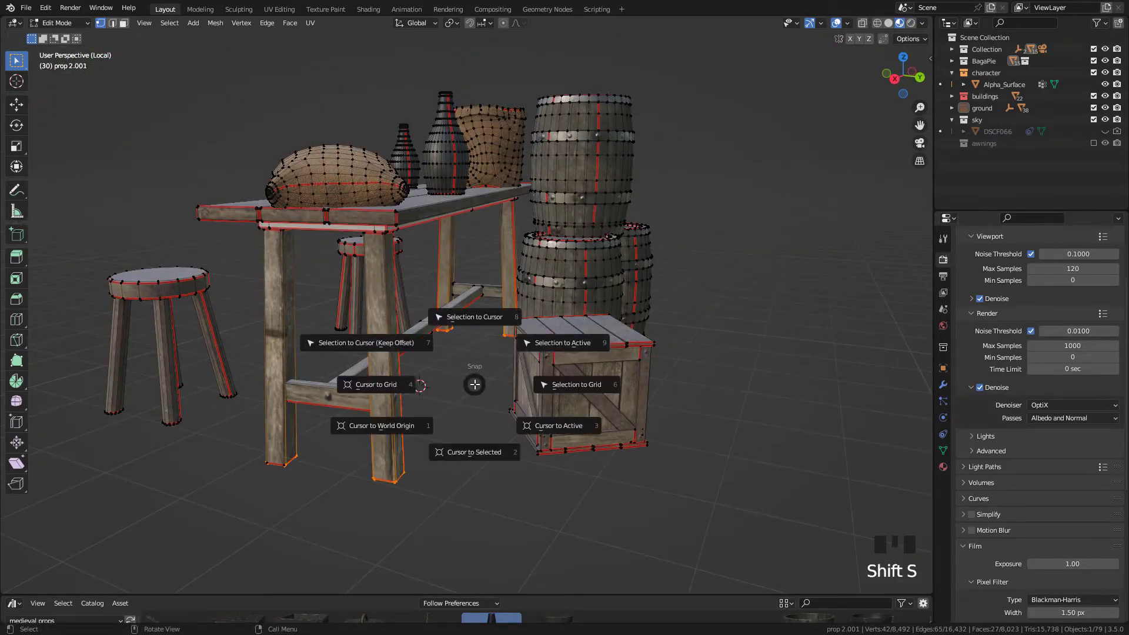
click(476, 451)
middle_drag(447, 395, 444, 377)
key(Tab)
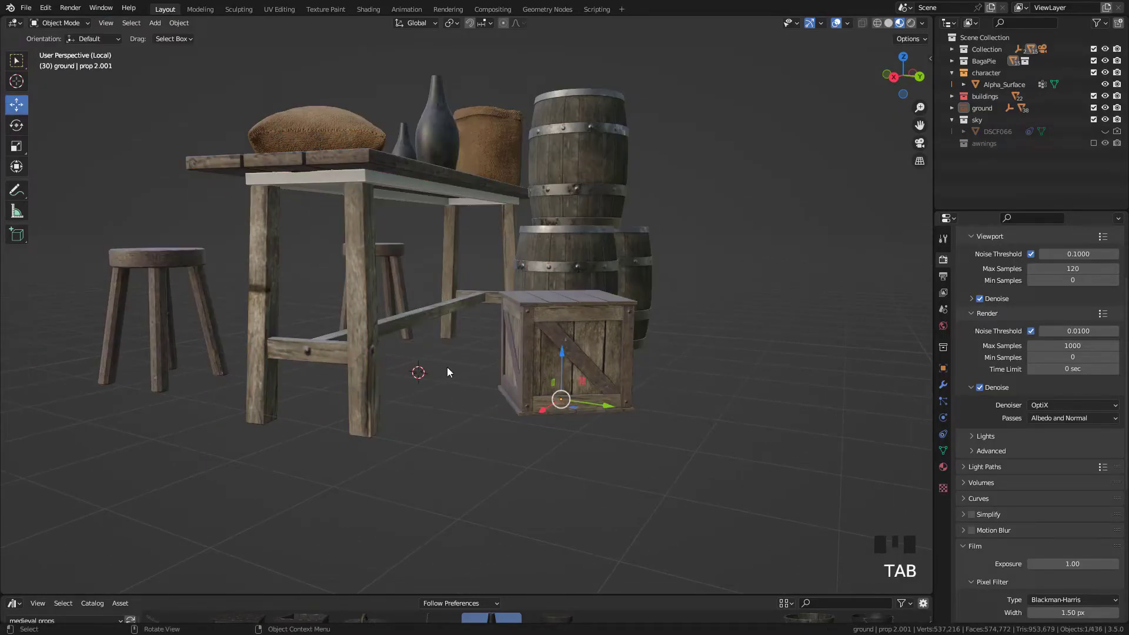
right_click(443, 305)
mouse_move(443, 305)
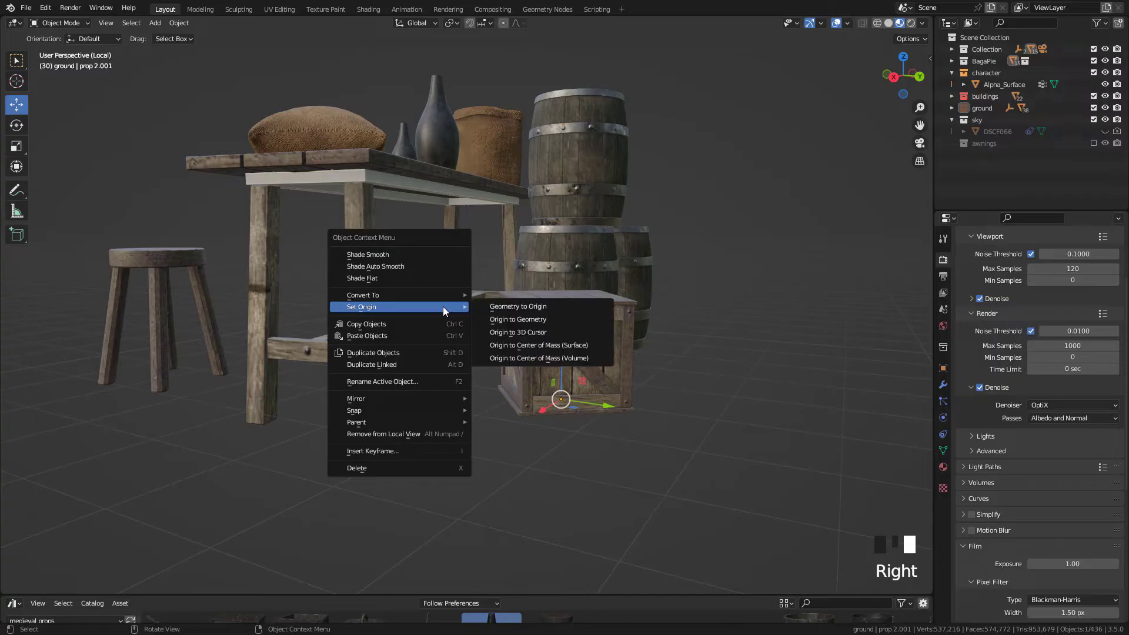
click(528, 330)
middle_drag(528, 330, 551, 327)
scroll(455, 384, down, 3)
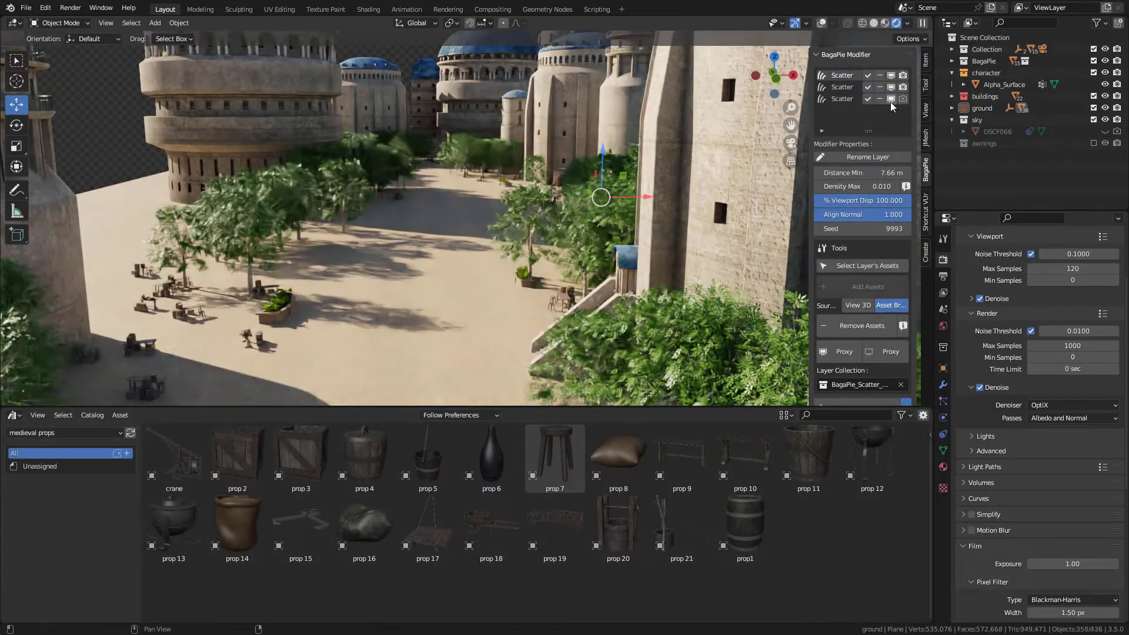
Step: Display the scattered people layer in the viewport and look through the camera
click(891, 99)
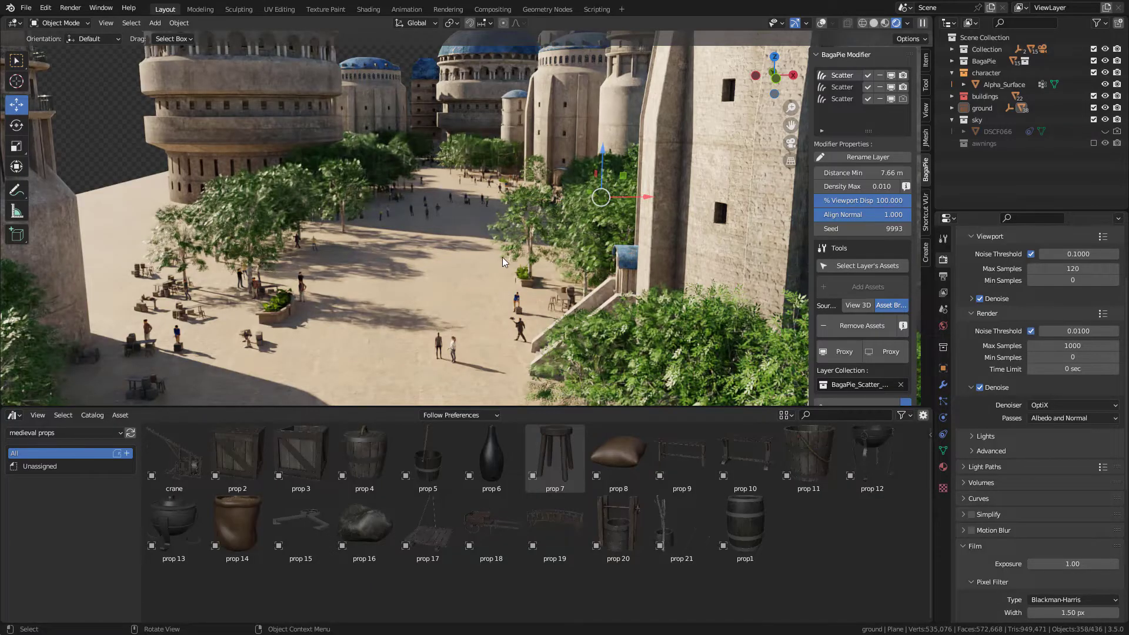
key(KP_0)
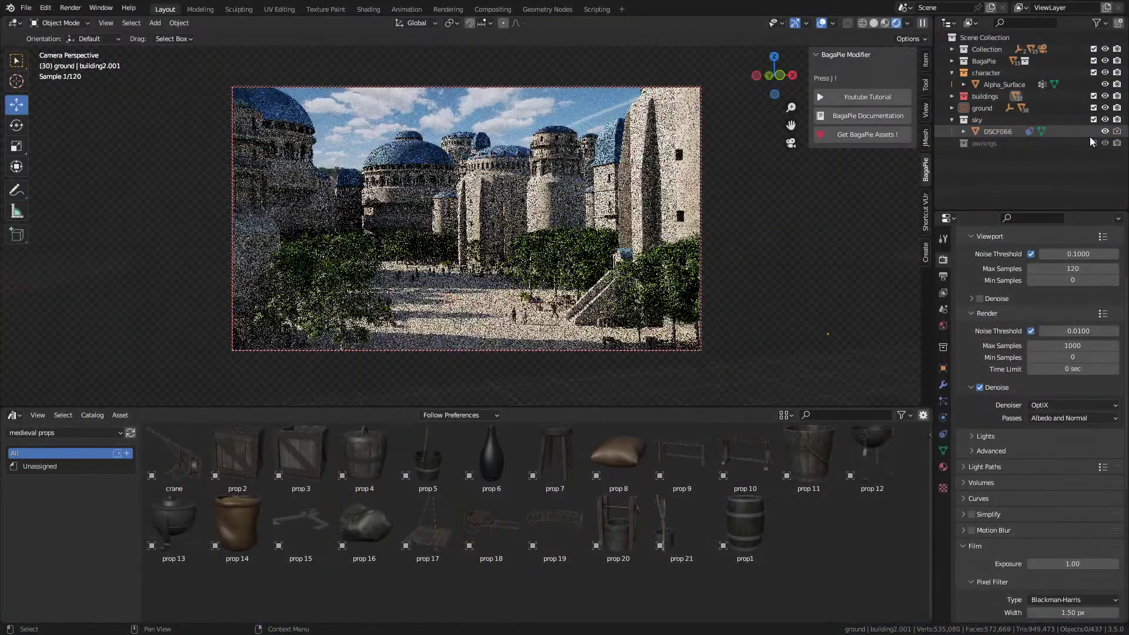
Step: Hide the DSCF066 sky image plane behind the city and switch the viewport to solid shading
middle_drag(769, 179, 603, 191)
click(635, 183)
key(h)
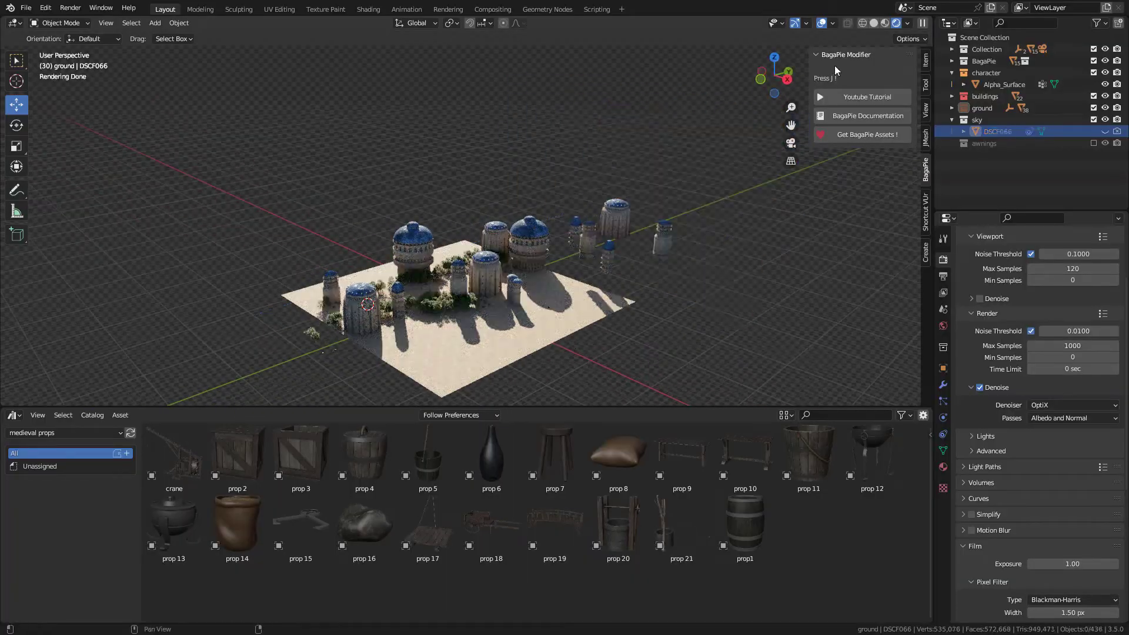
click(873, 23)
Step: Open the Images as Planes import with thumbnail display and browse the folder's sky photos
click(26, 8)
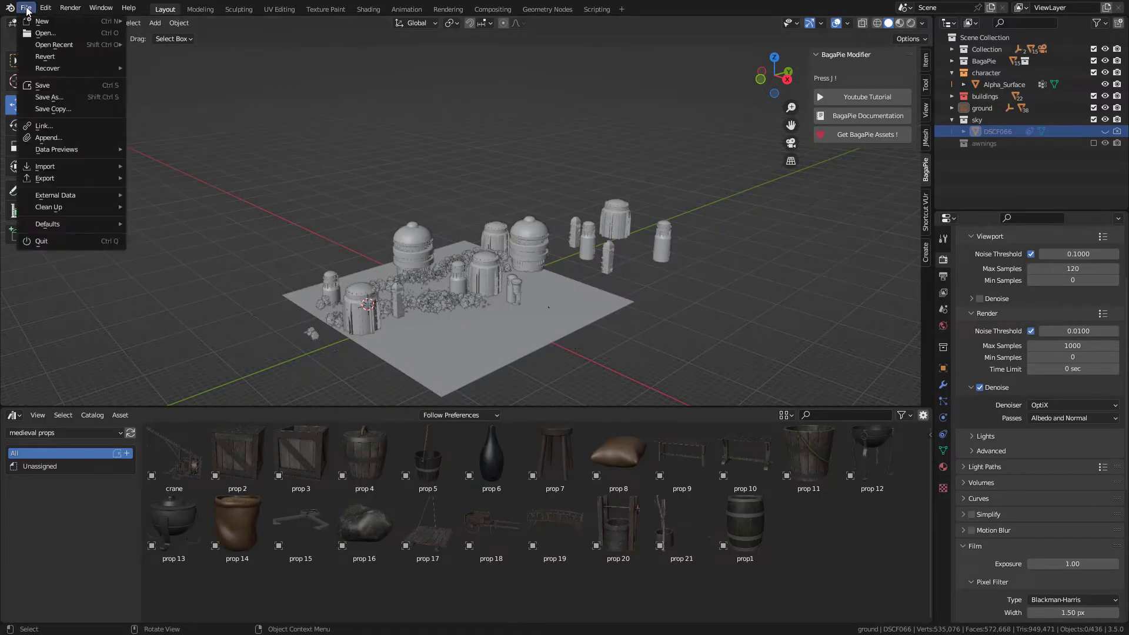
mouse_move(57, 172)
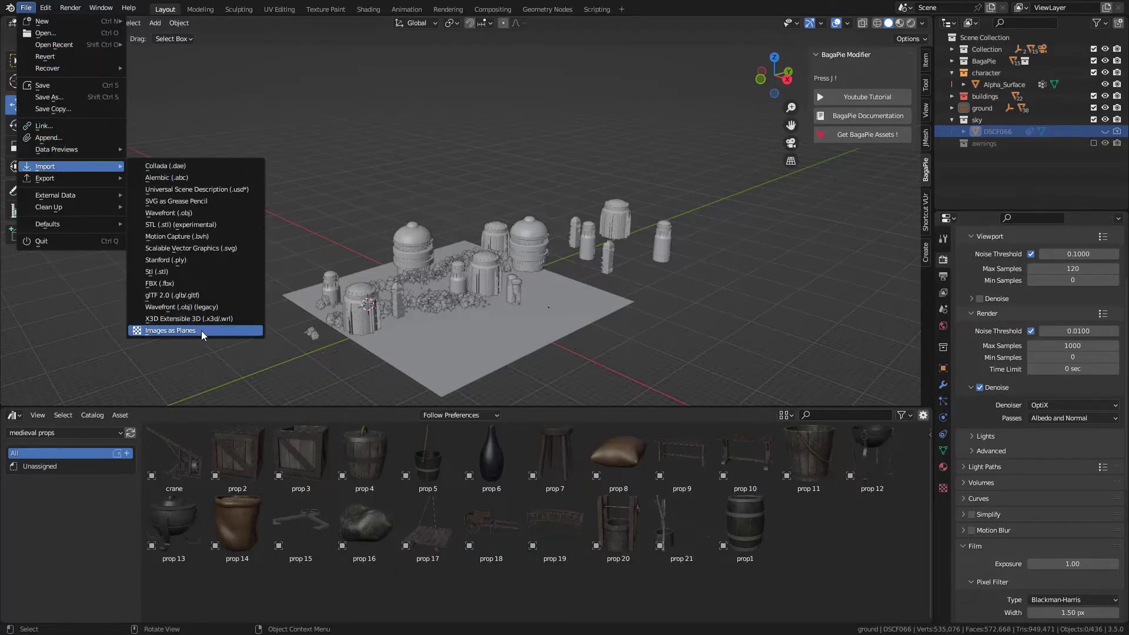
click(176, 331)
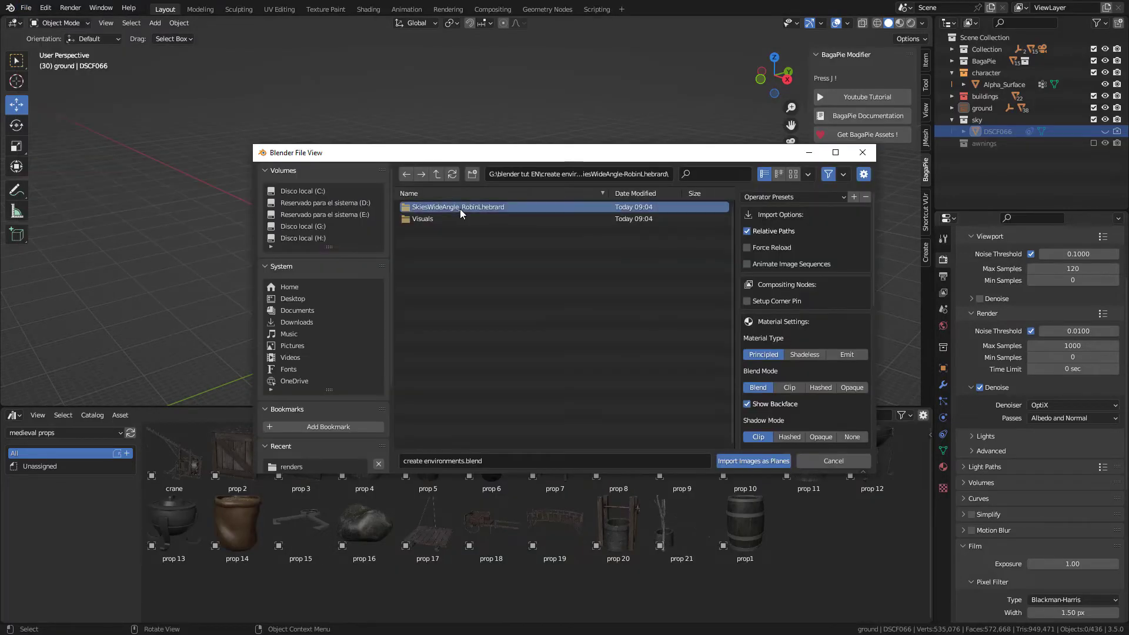
click(796, 173)
scroll(562, 277, down, 2)
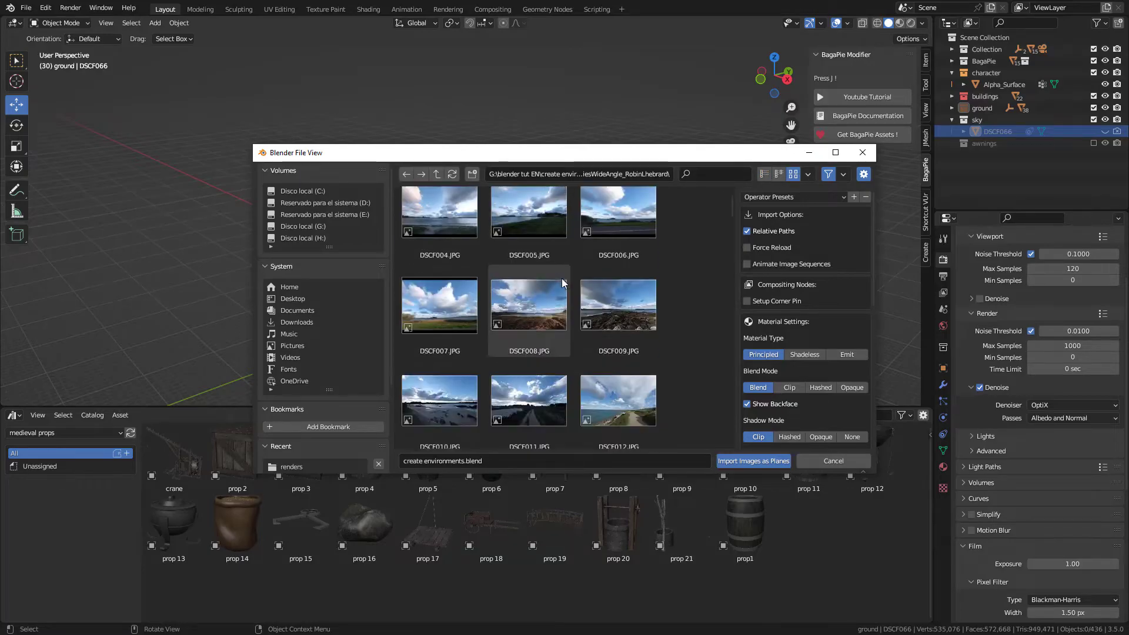
scroll(563, 283, down, 2)
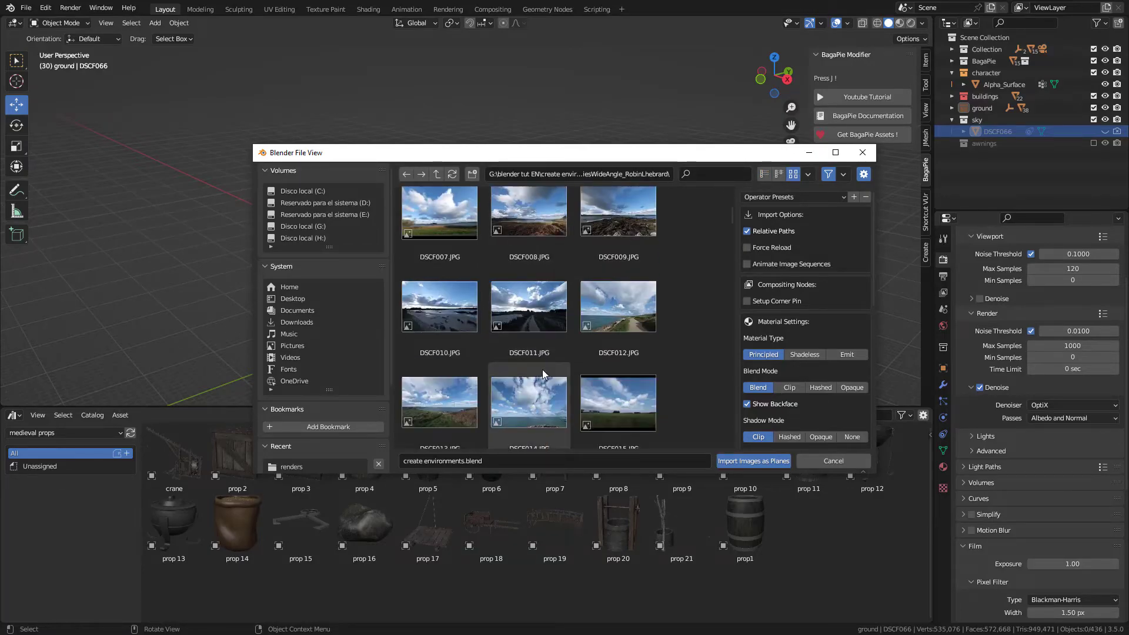
scroll(542, 370, down, 2)
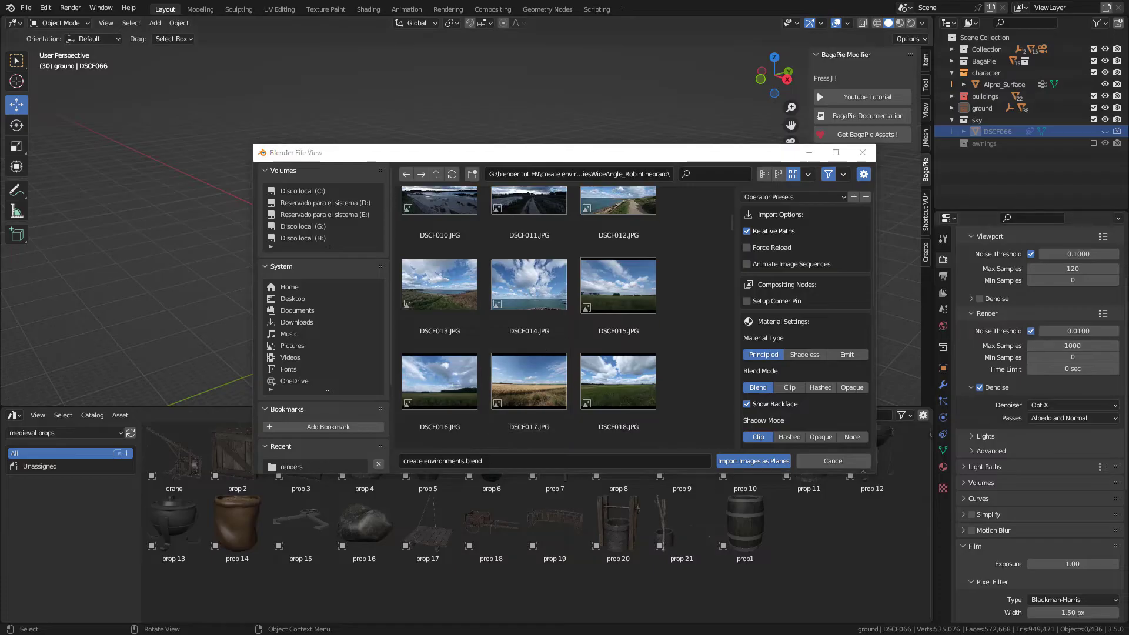
scroll(575, 302, down, 6)
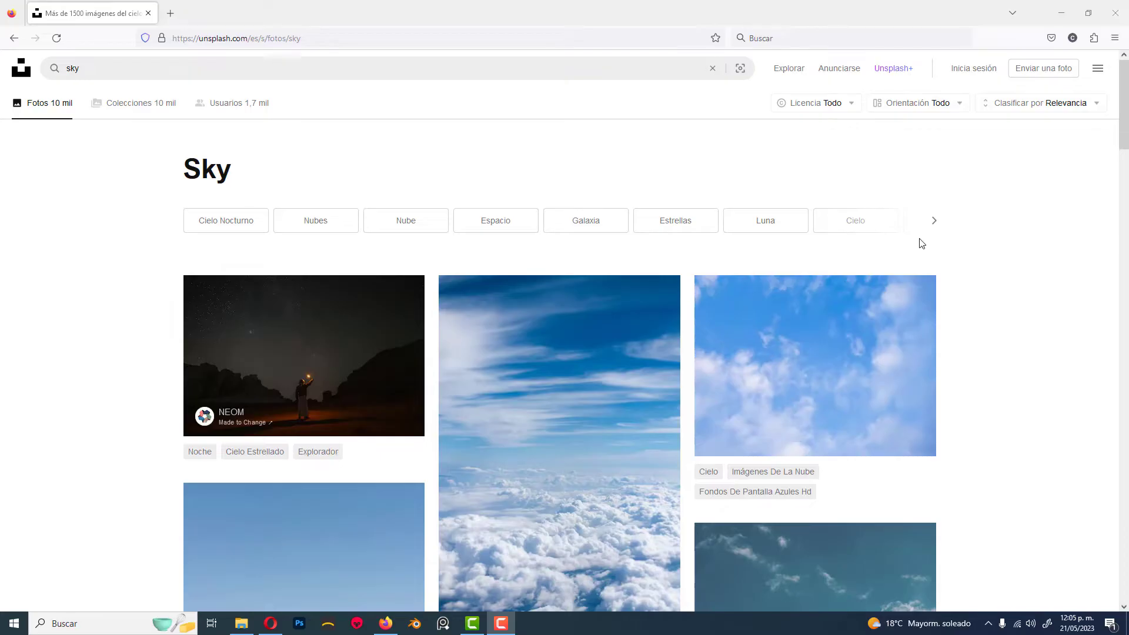
scroll(919, 238, down, 4)
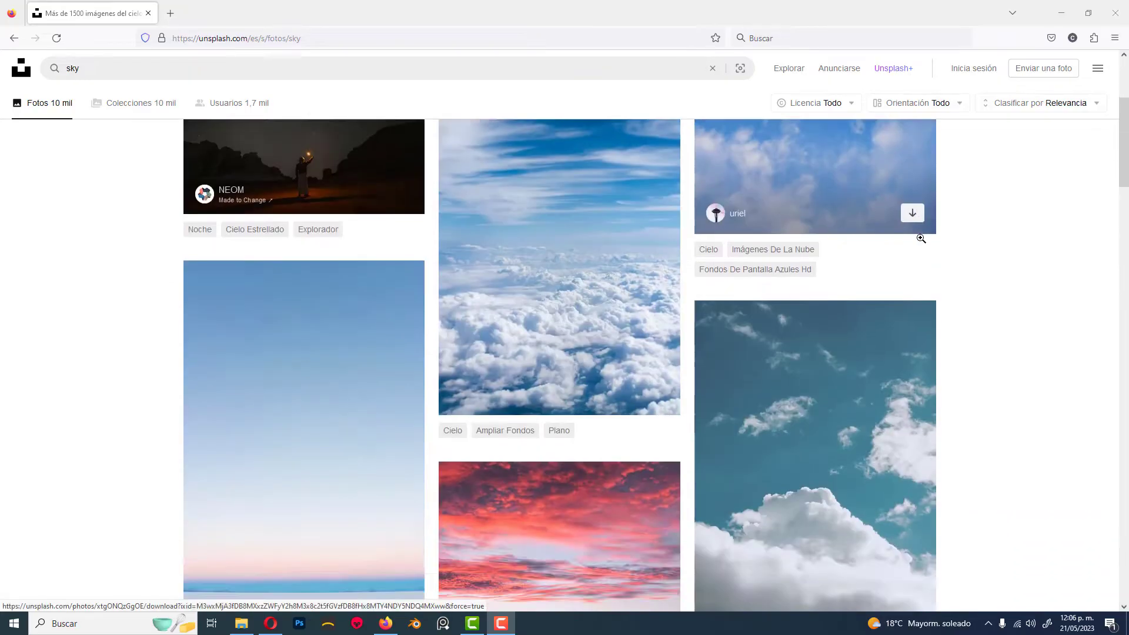
Step: Browse the Unsplash results for "sky" and examine the photos for a suitable sky background
scroll(921, 238, down, 7)
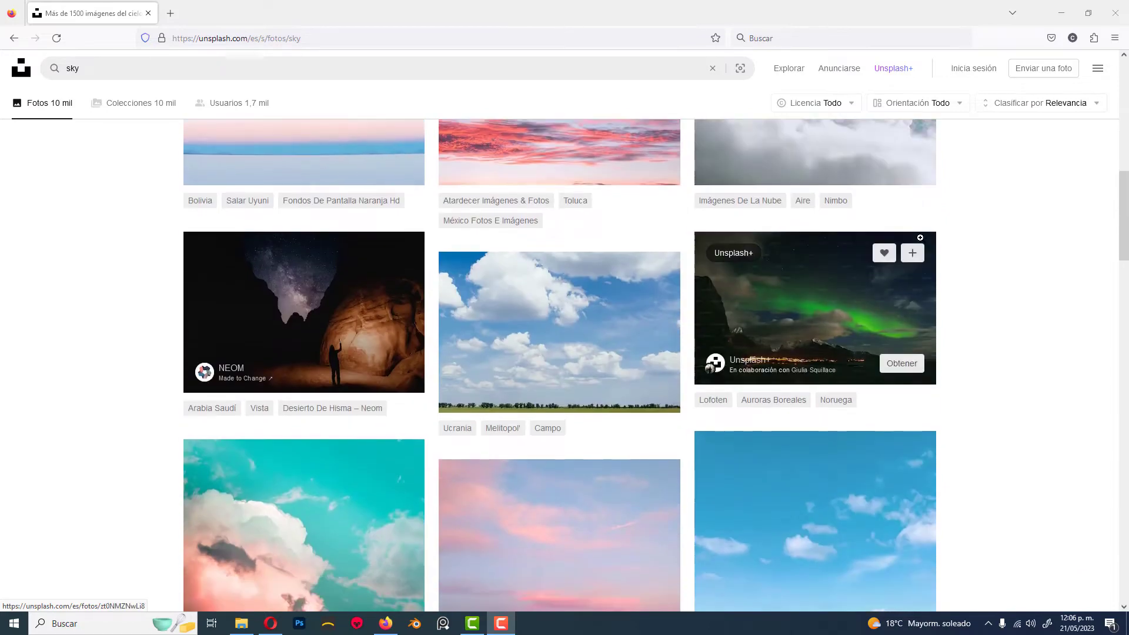
scroll(920, 237, down, 4)
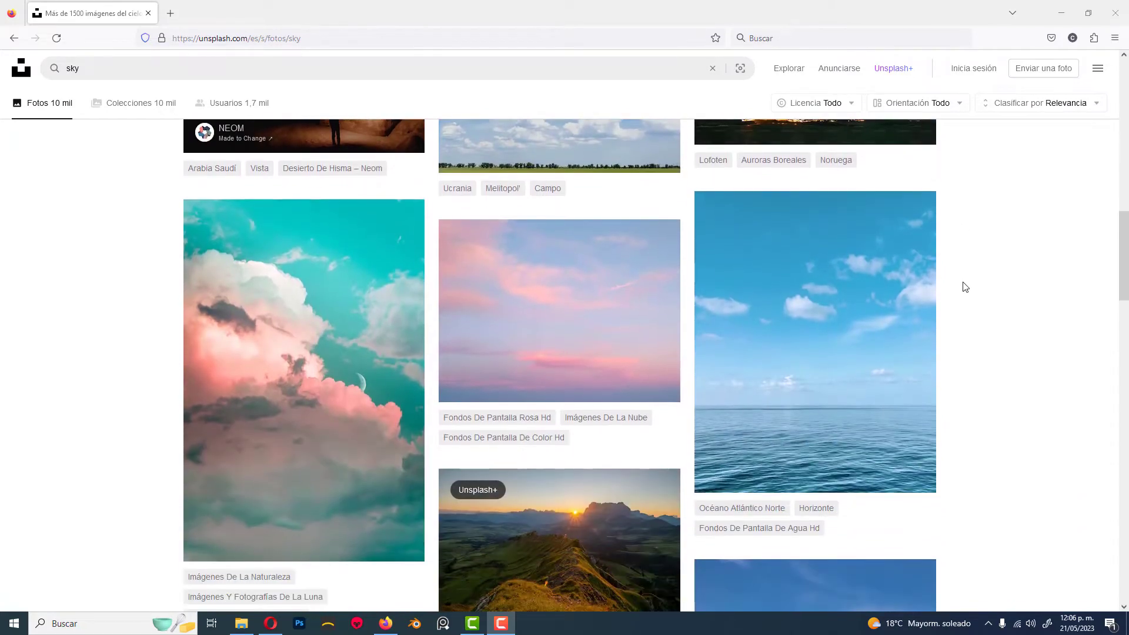
scroll(965, 287, down, 8)
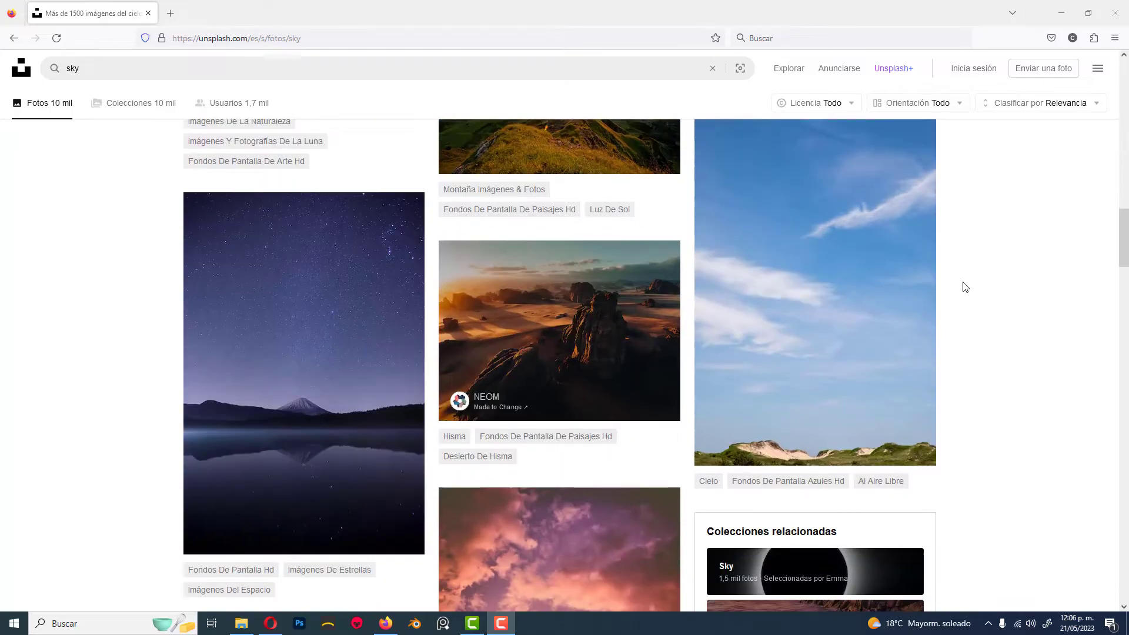
scroll(965, 287, down, 8)
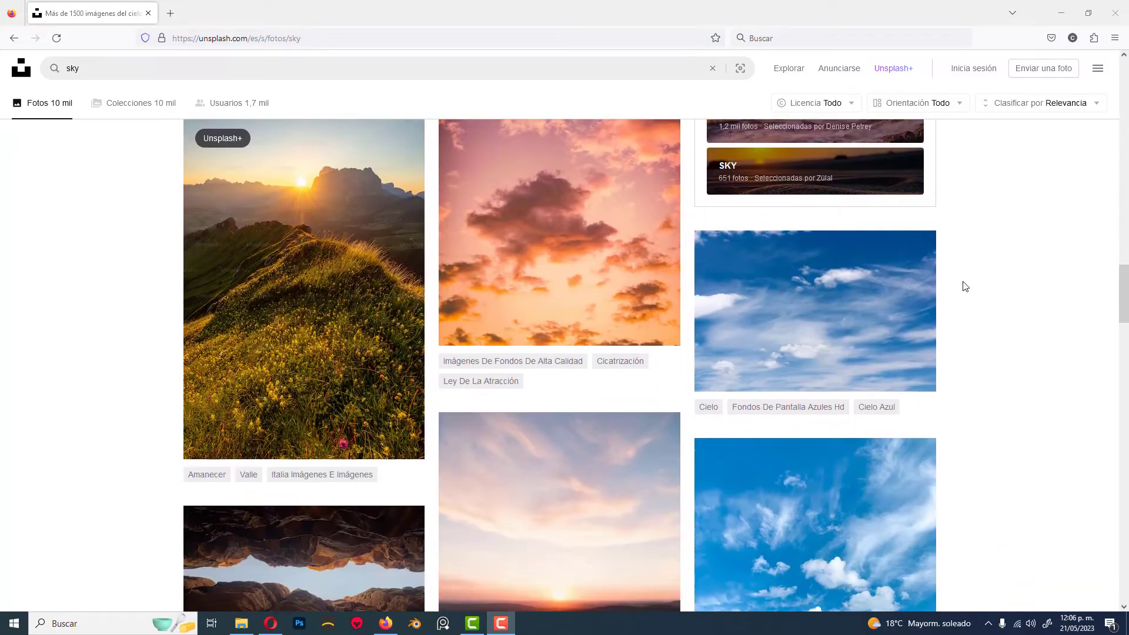
scroll(964, 287, down, 2)
scroll(1042, 337, down, 3)
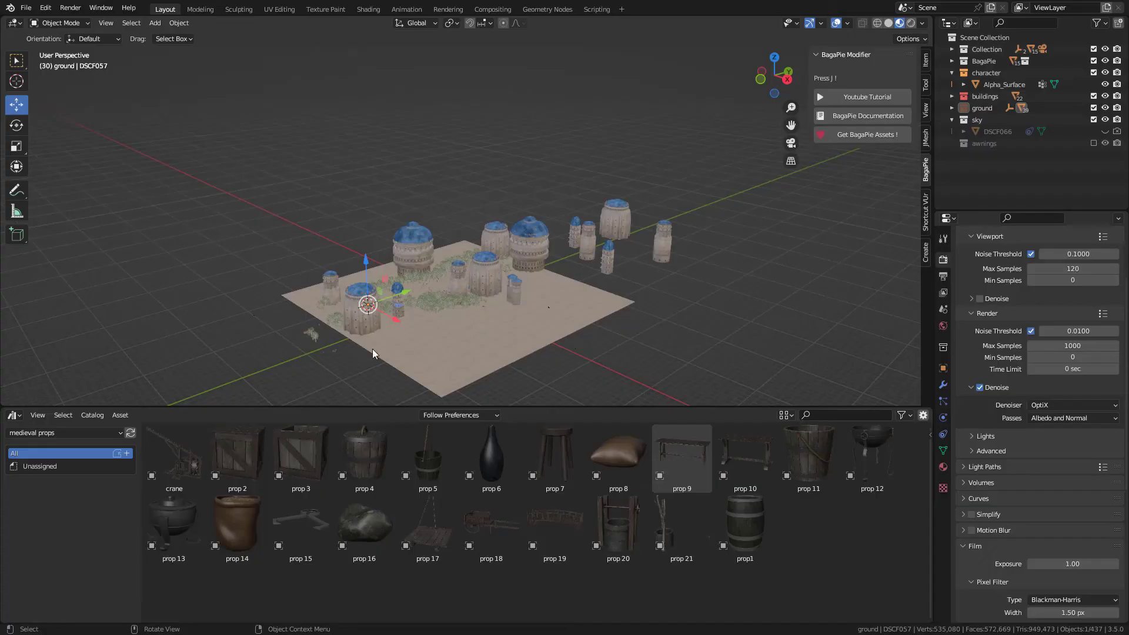
Step: Enlarge the DSCF057 sky image plane to span the city, move it along Y behind the buildings, and look through the camera
key(s)
click(388, 318)
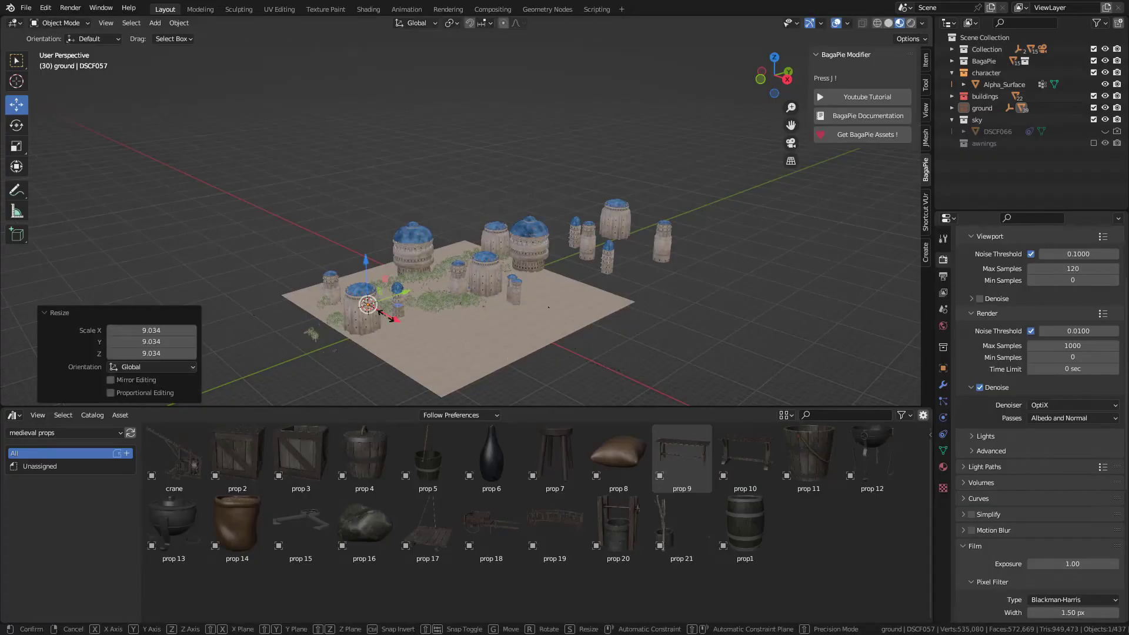
click(512, 338)
key(s)
click(528, 347)
key(g)
key(y)
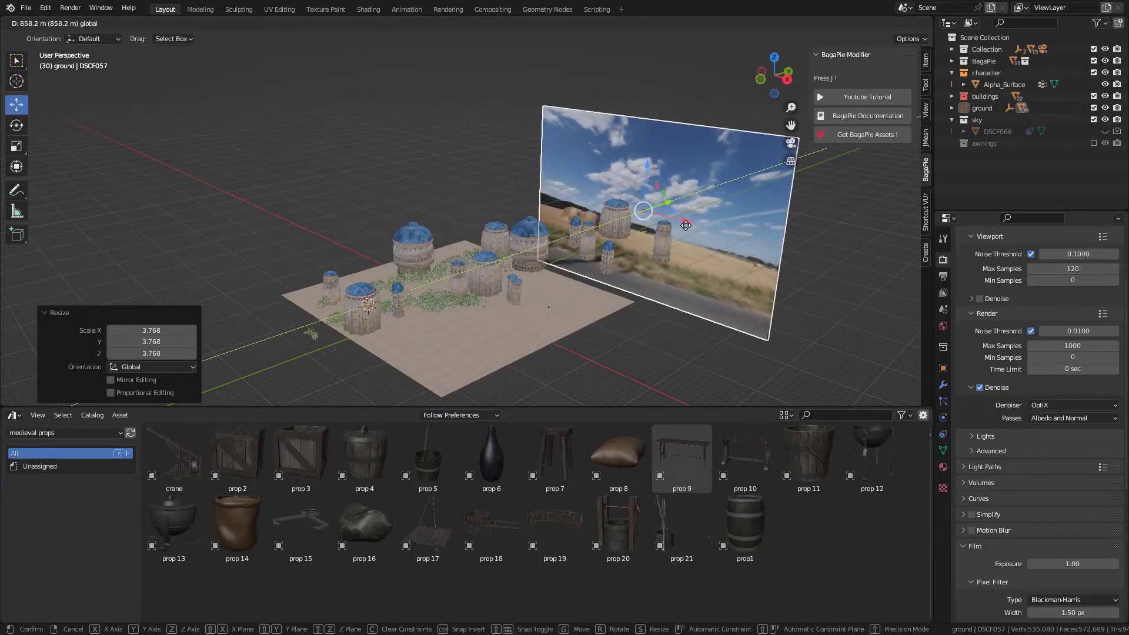
click(634, 256)
key(KP_0)
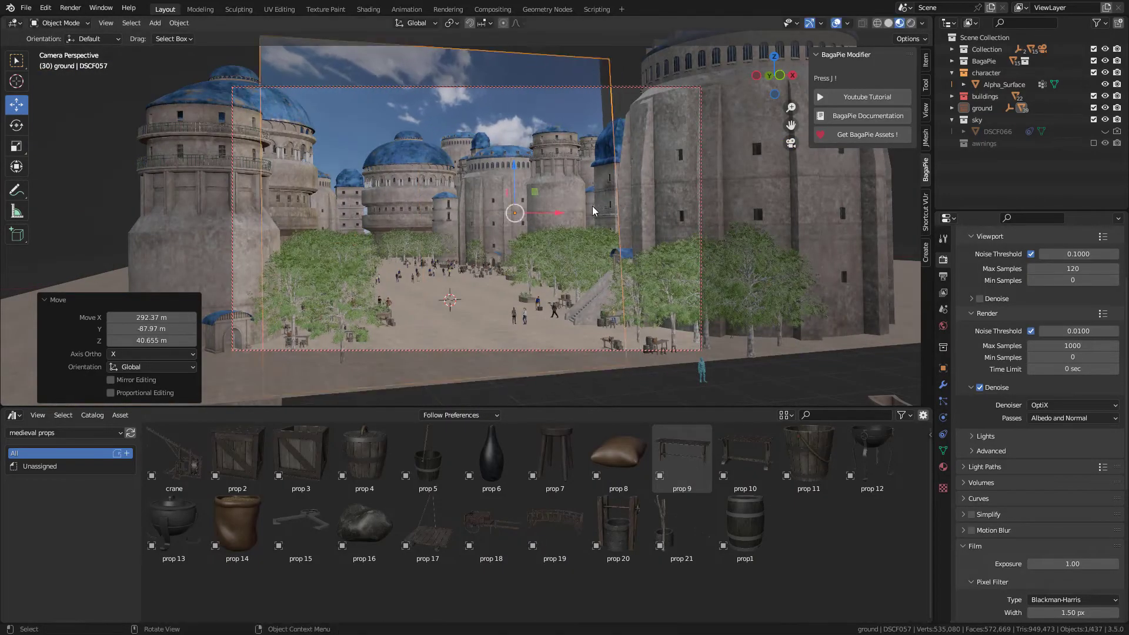
Step: Add a Copy Rotation constraint to the DSCF057 sky plane with the Camera as its target
key(s)
key(Escape)
click(944, 434)
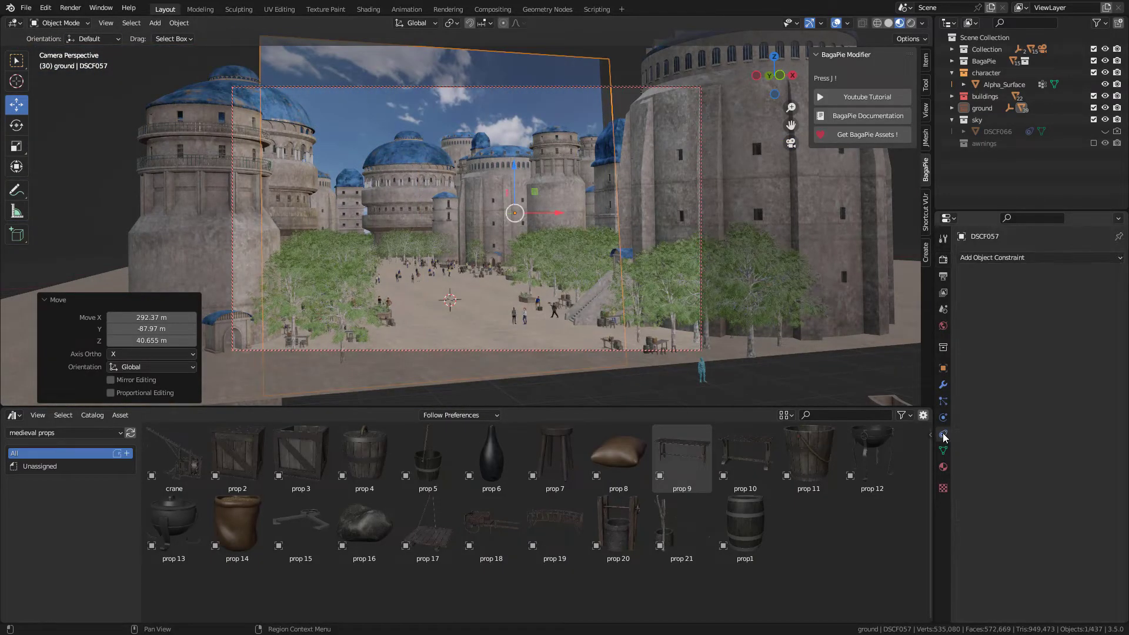
click(979, 259)
click(956, 304)
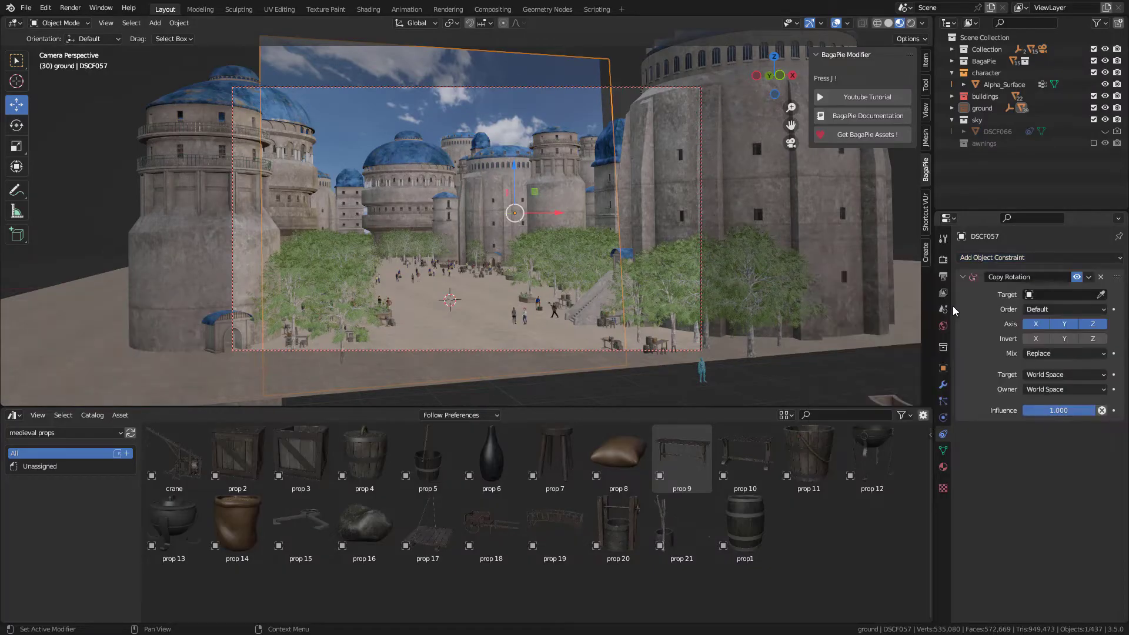
click(1101, 295)
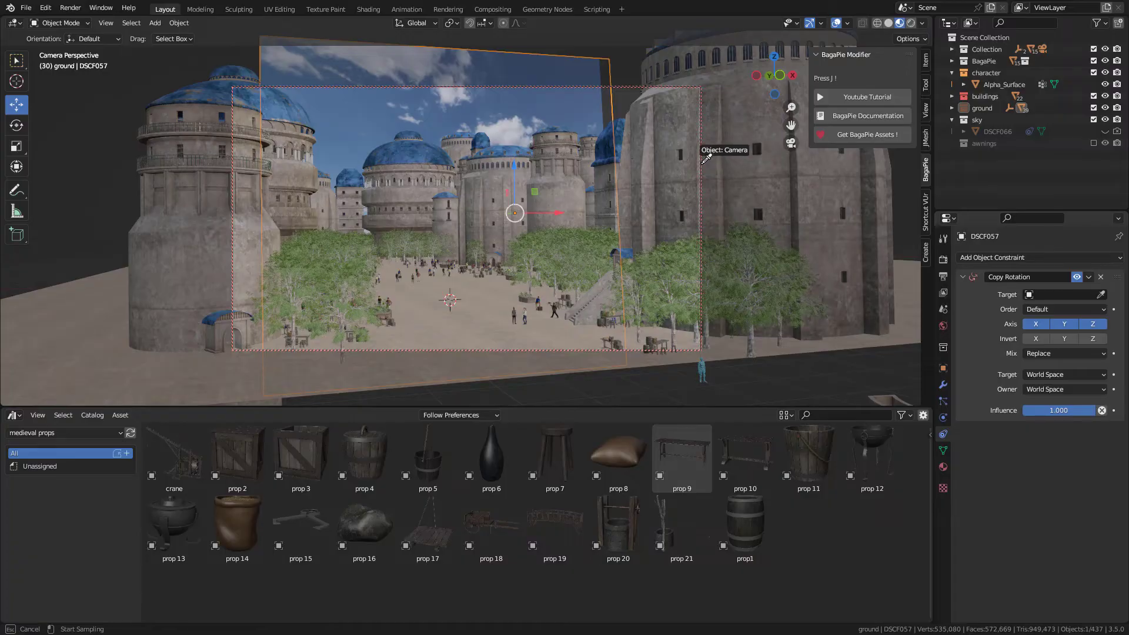
click(707, 158)
Step: Reposition the DSCF057 sky plane so its clouds fill the sky in the camera frame, checking it in rendered shading
key(g)
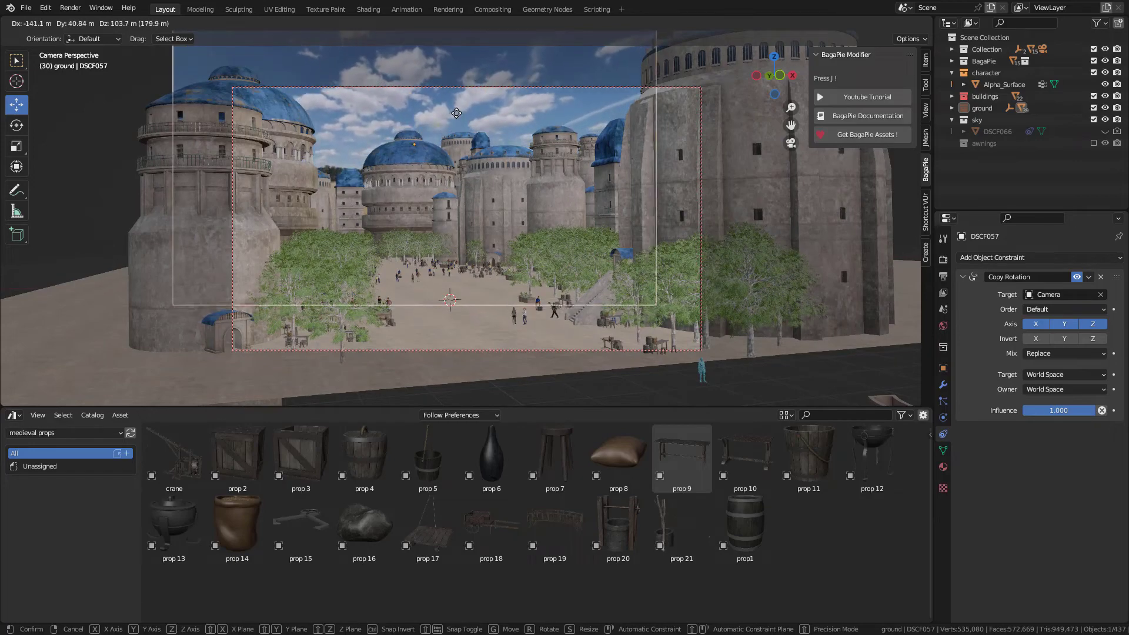
click(457, 114)
click(911, 23)
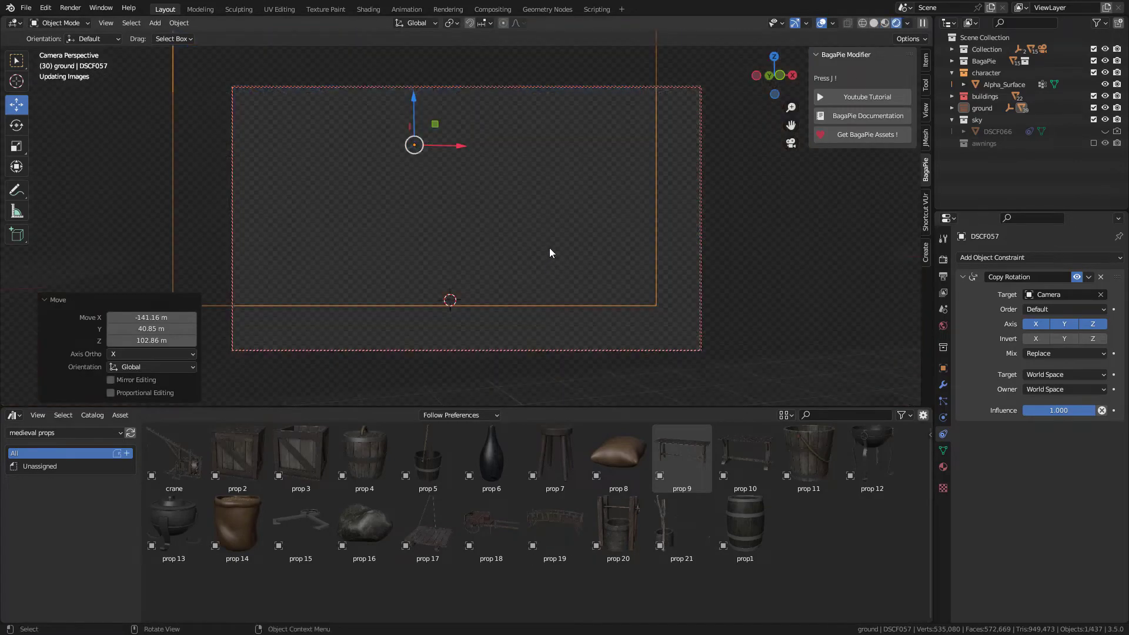
key(g)
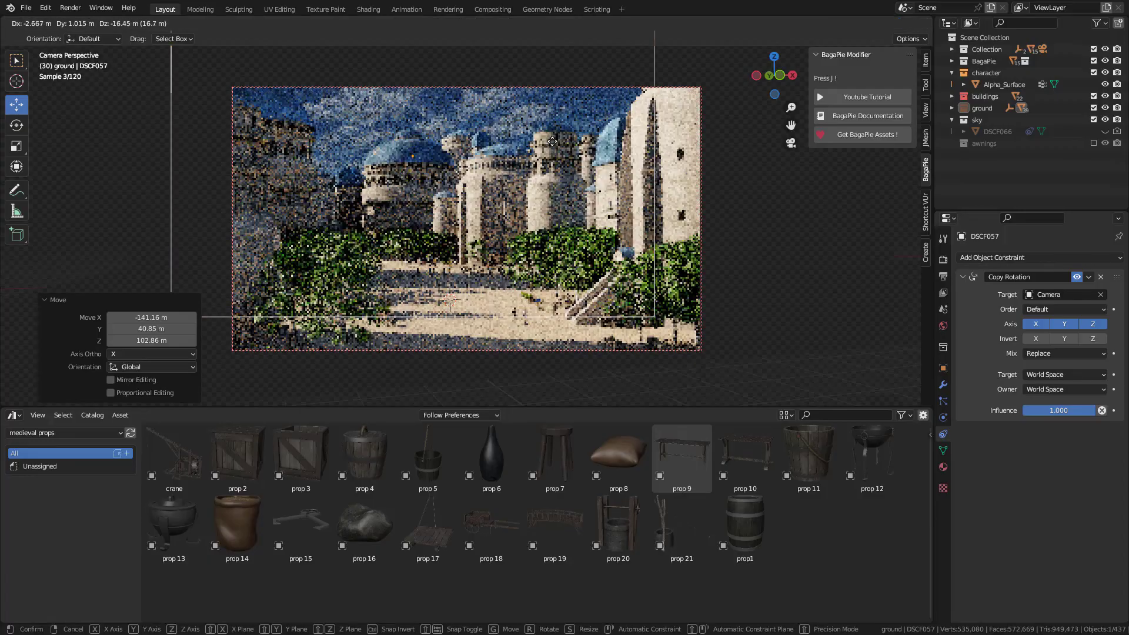
click(553, 135)
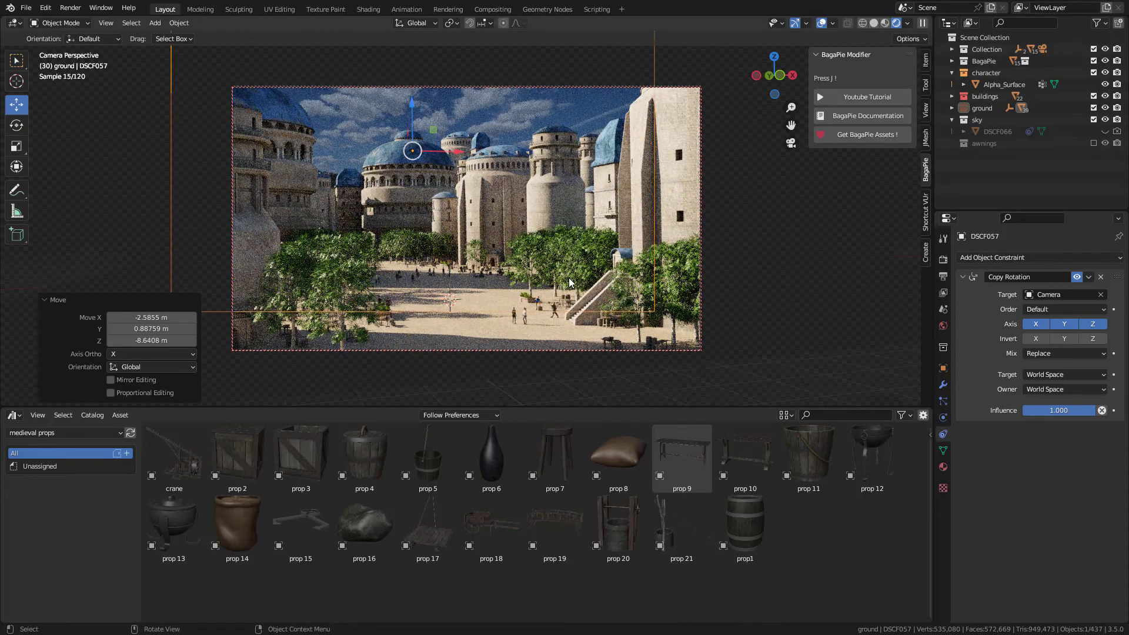
Step: Open the DSCF057 material in the Shader Editor and connect the image texture's Color to the Principled BSDF's Emission
click(19, 418)
click(30, 525)
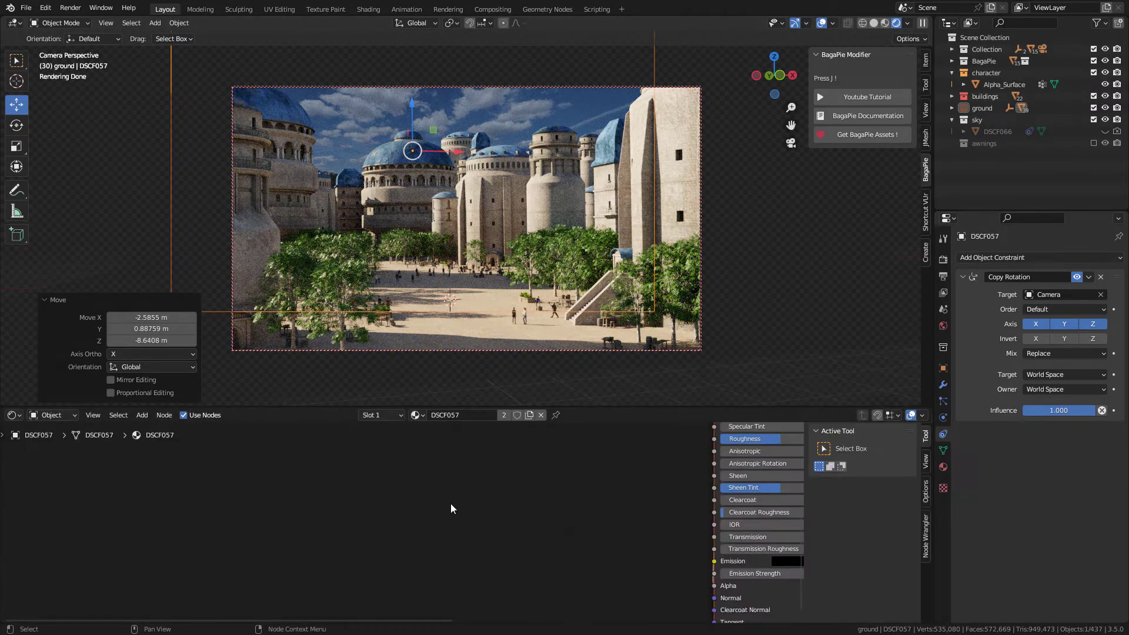
scroll(462, 503, down, 8)
middle_drag(529, 429, 517, 506)
drag(547, 491, 390, 492)
scroll(510, 481, up, 3)
middle_drag(511, 532, 511, 483)
drag(594, 609, 447, 474)
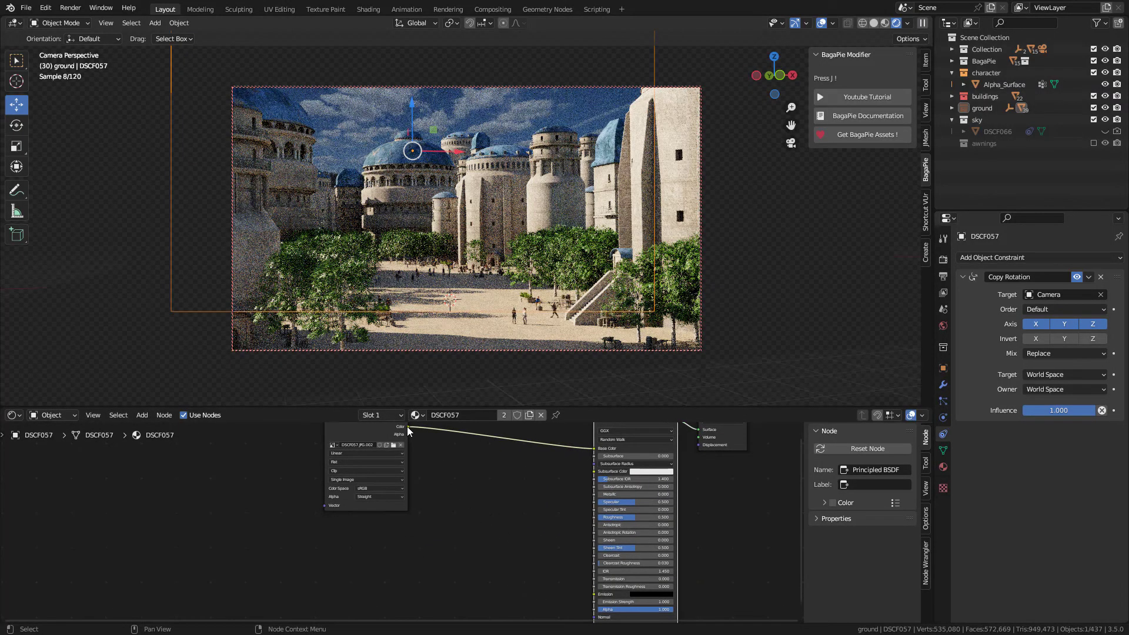
drag(407, 425, 591, 579)
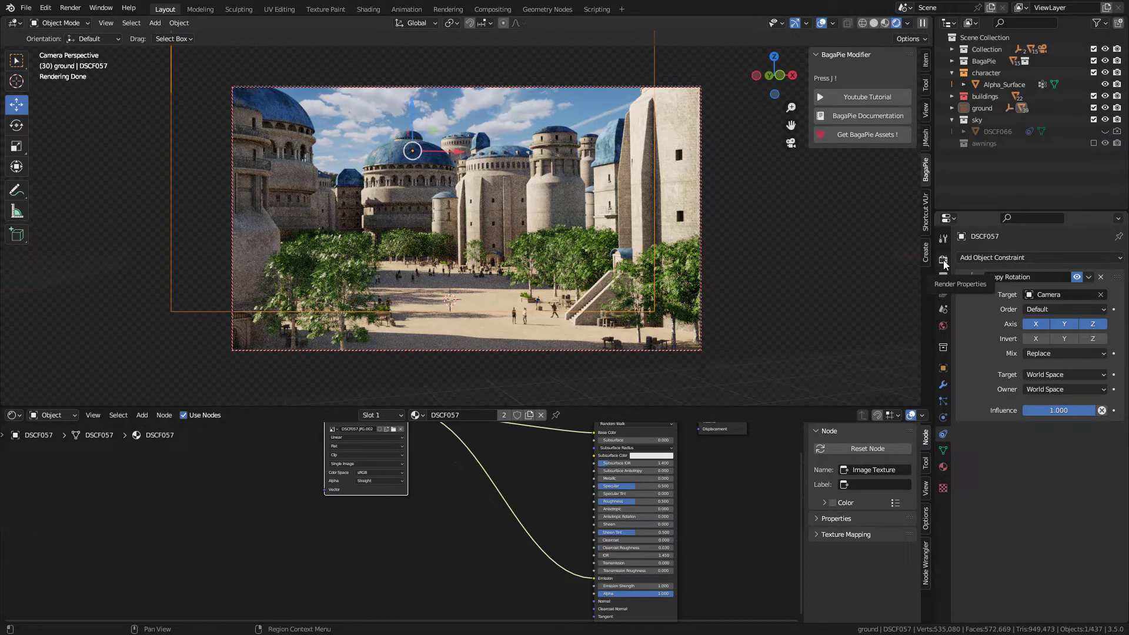
Step: Disable Shadow in the DSCF057 sky plane's Ray Visibility settings
click(943, 368)
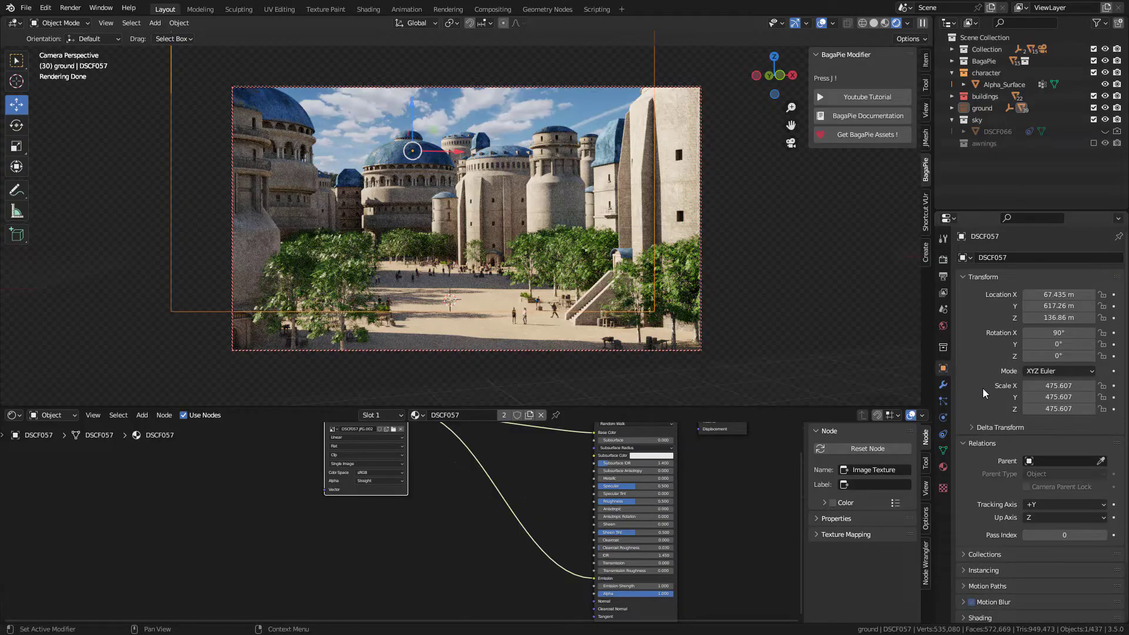
scroll(978, 488, down, 3)
click(981, 567)
scroll(998, 567, down, 2)
scroll(997, 567, down, 2)
scroll(993, 558, down, 2)
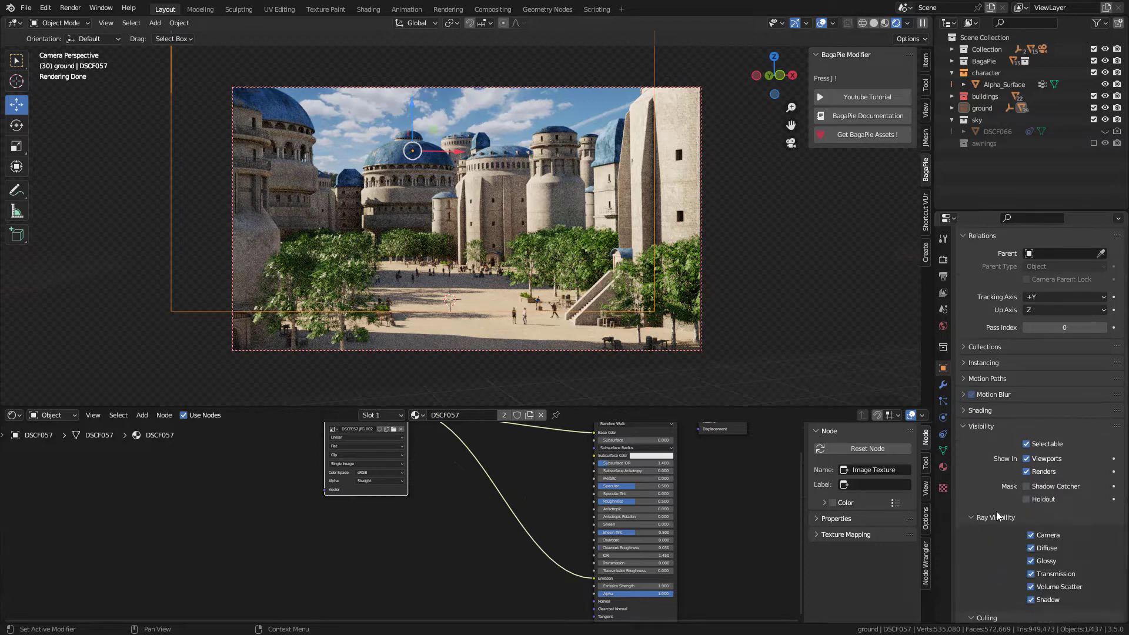
scroll(998, 517, down, 2)
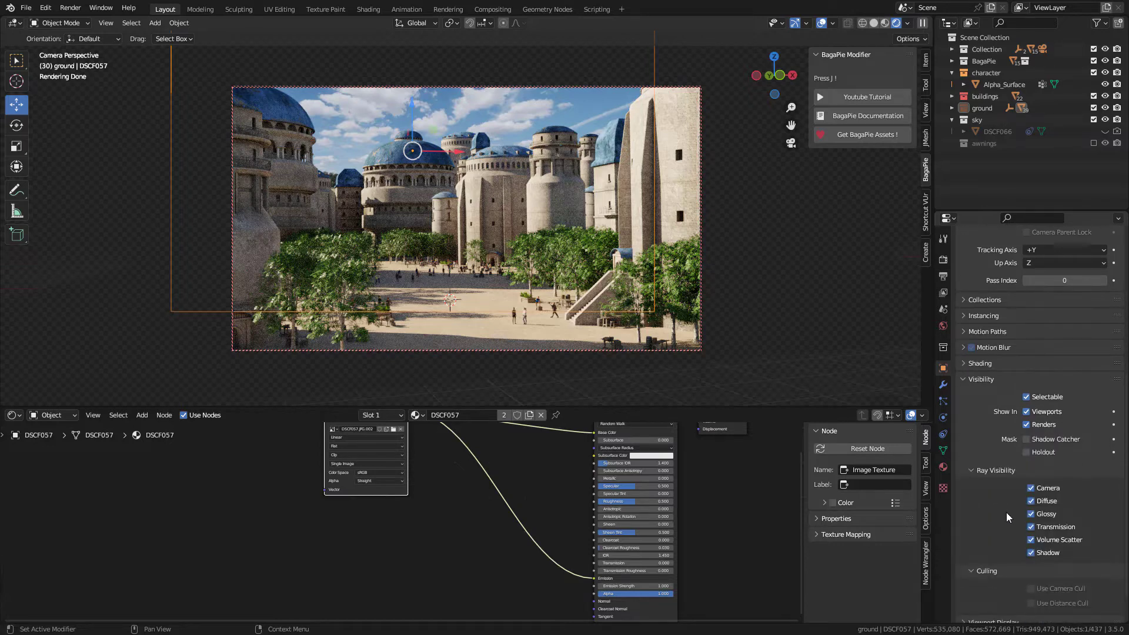
click(1031, 555)
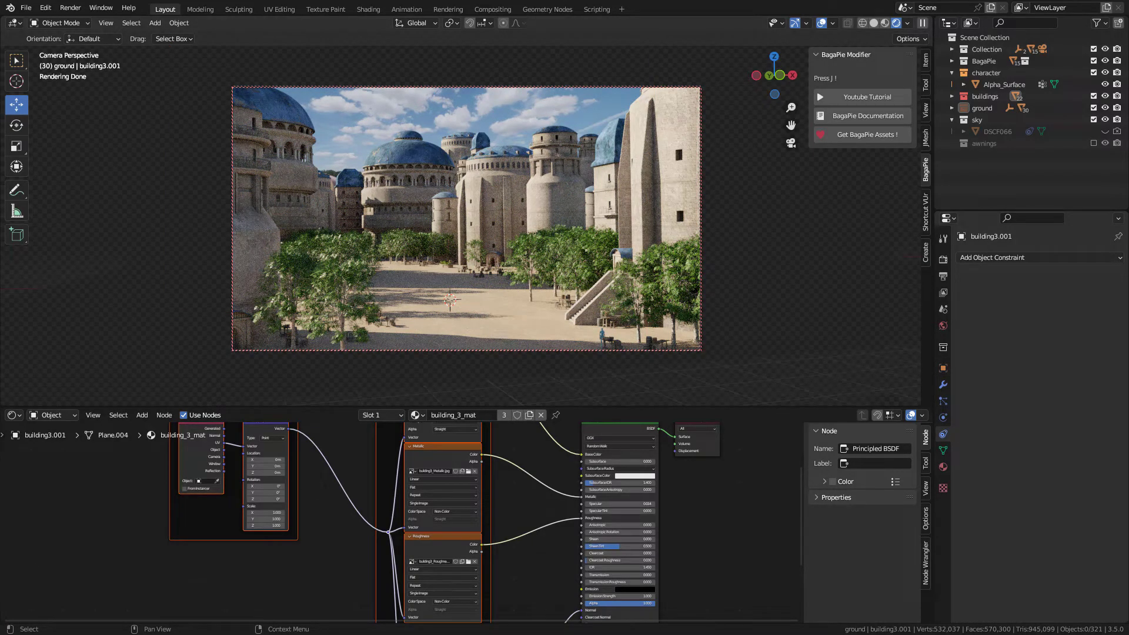
Step: Enable the Mist pass for the view layer and display the Mist render pass in the viewport
click(942, 260)
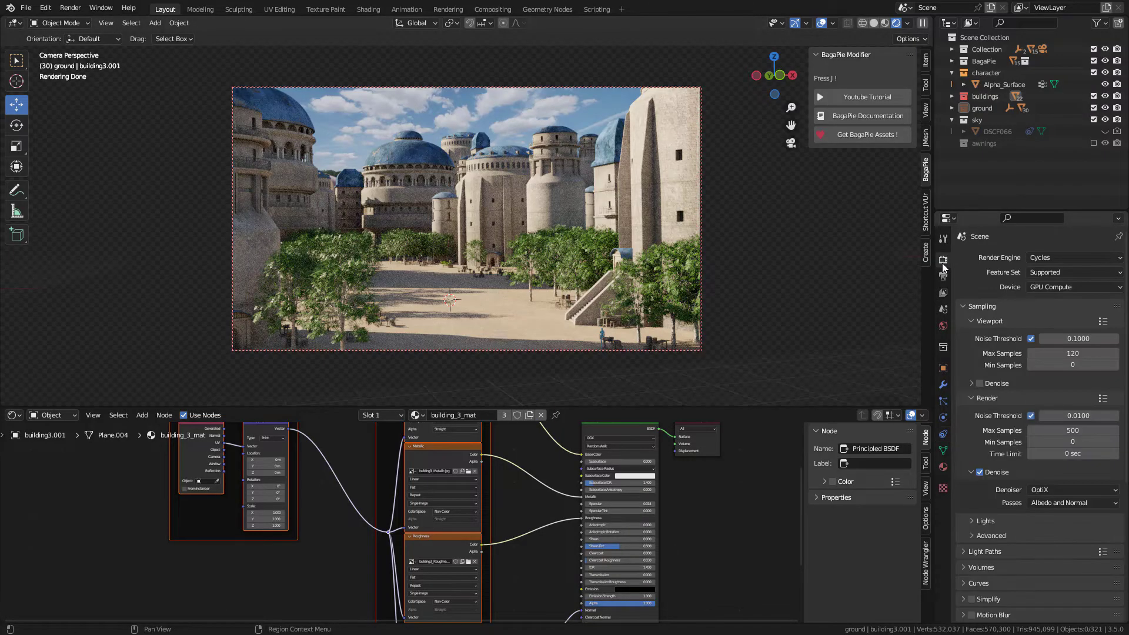
click(943, 275)
click(943, 293)
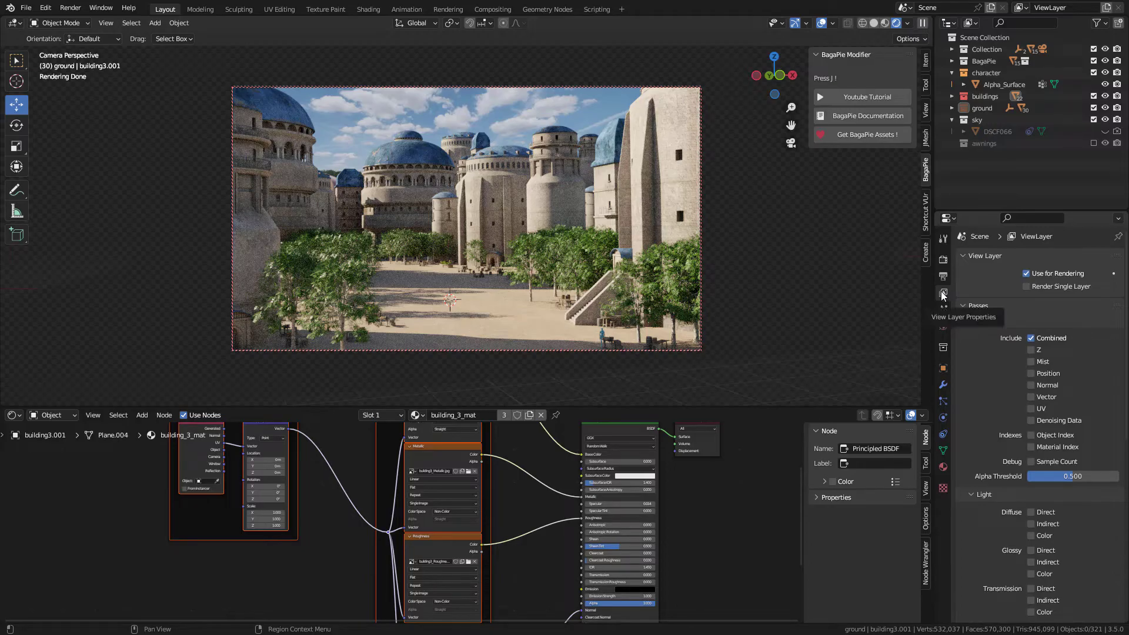
click(1031, 362)
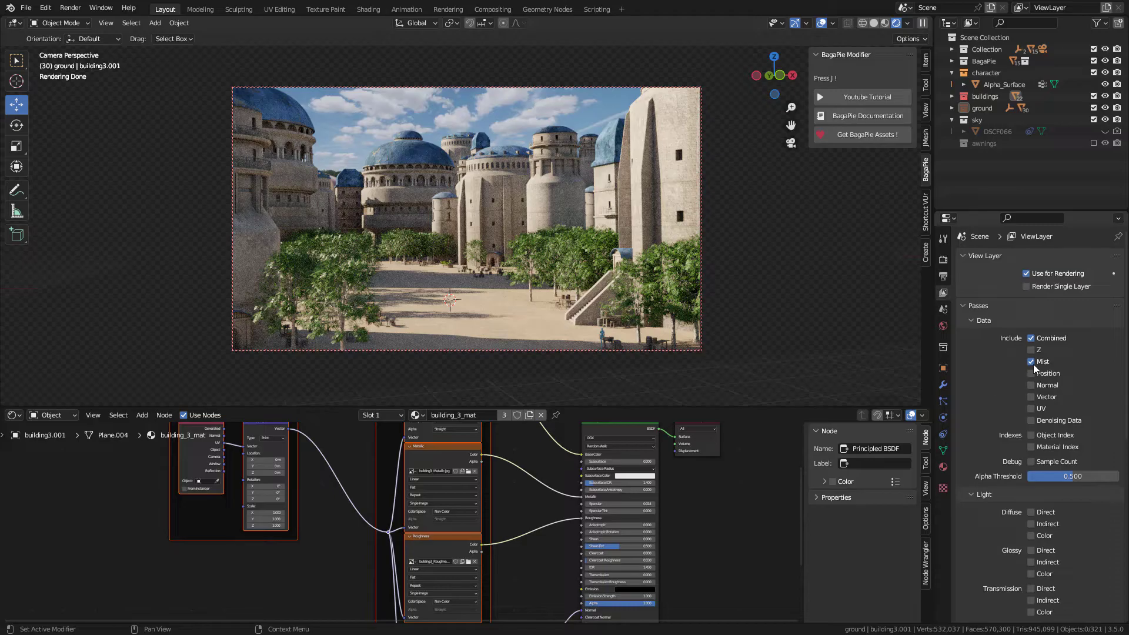
click(909, 25)
click(884, 126)
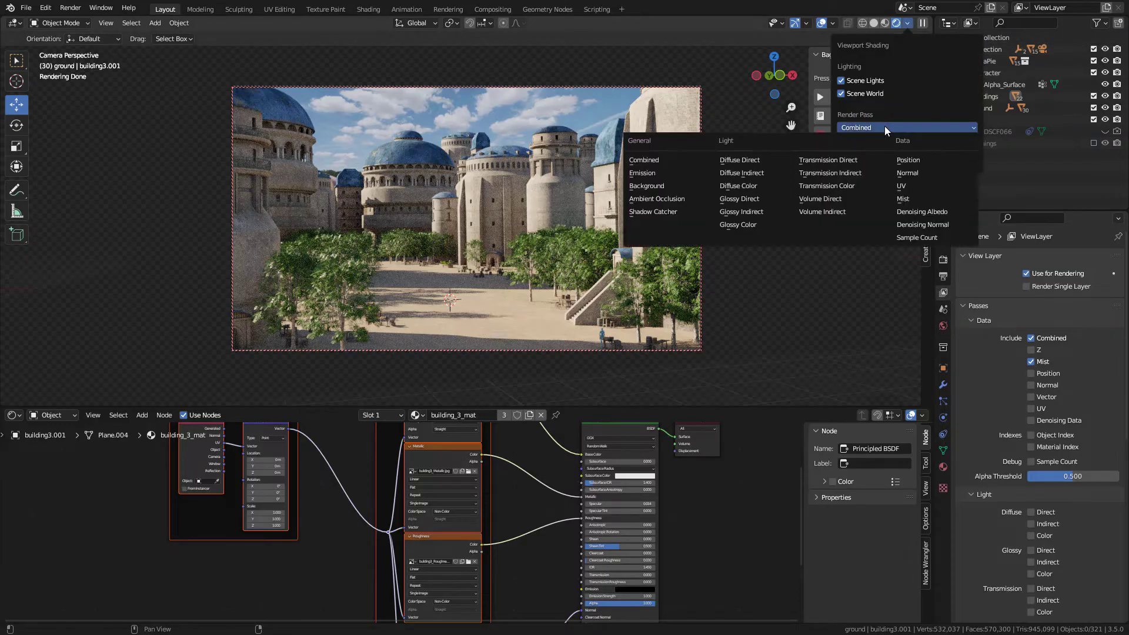
click(908, 200)
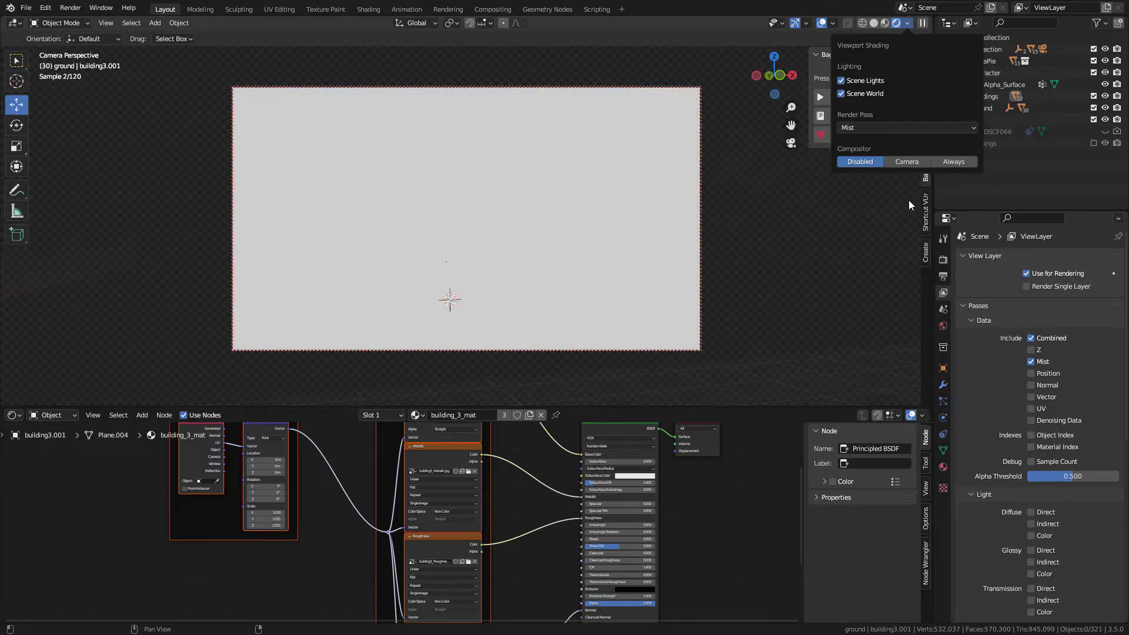
Step: Set the world's Mist Pass start to 60 m and its depth to 583 m
click(944, 327)
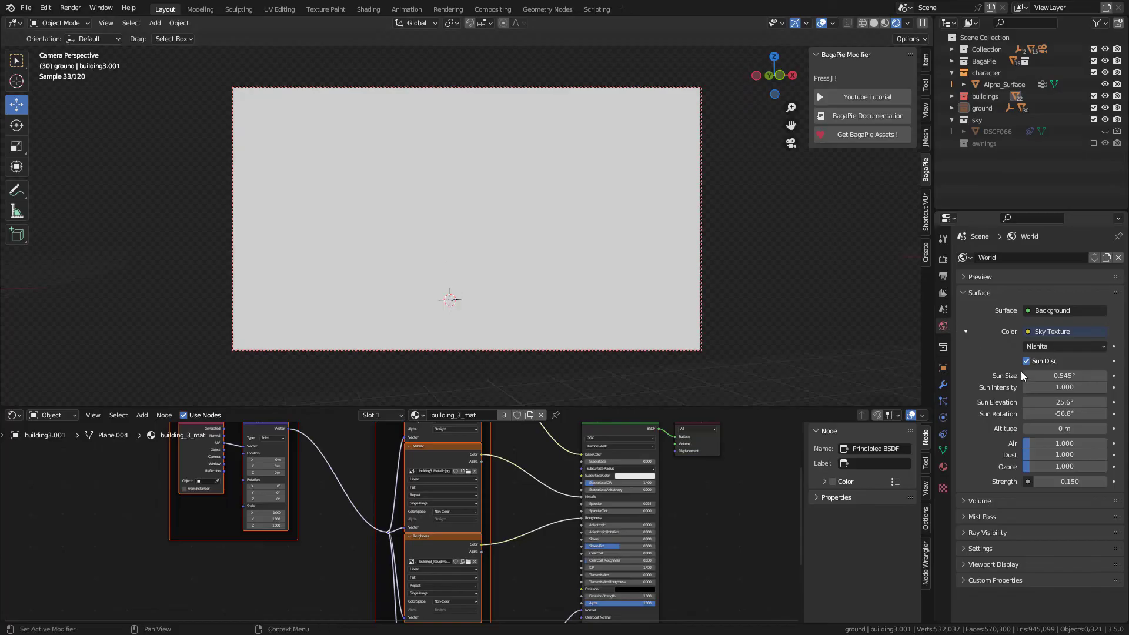
click(978, 518)
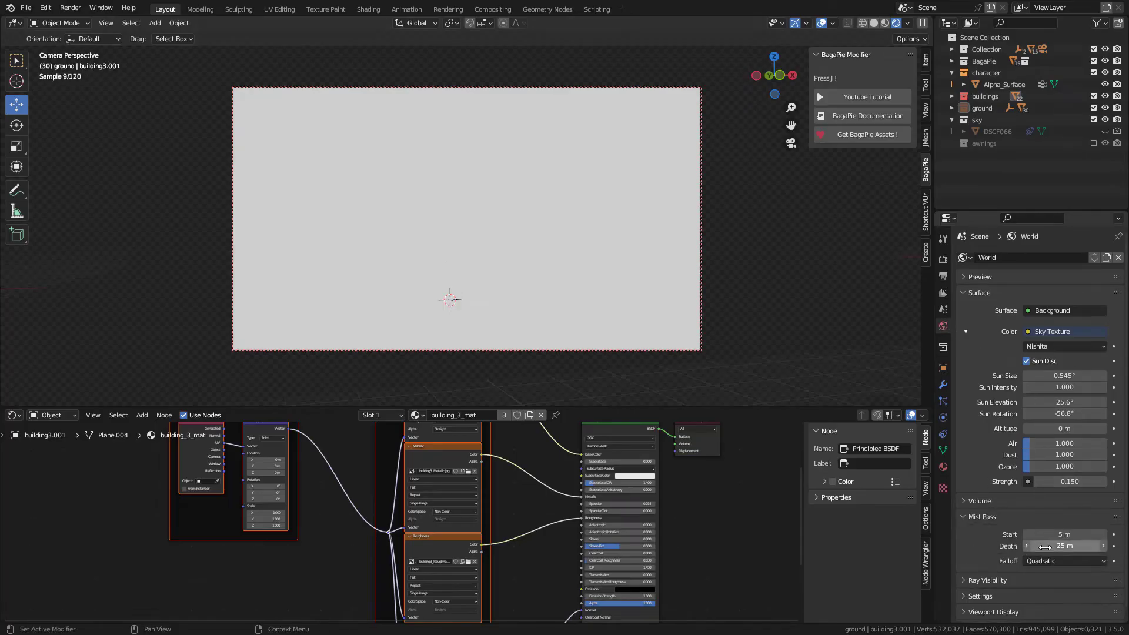
drag(1035, 546, 1123, 546)
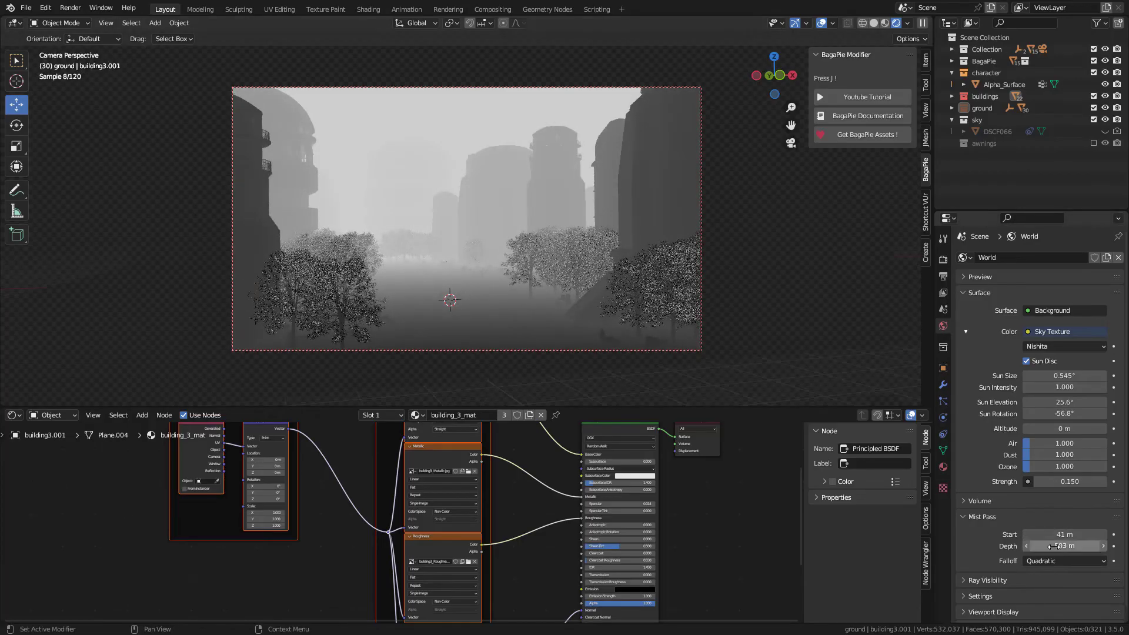
drag(1050, 545, 1096, 534)
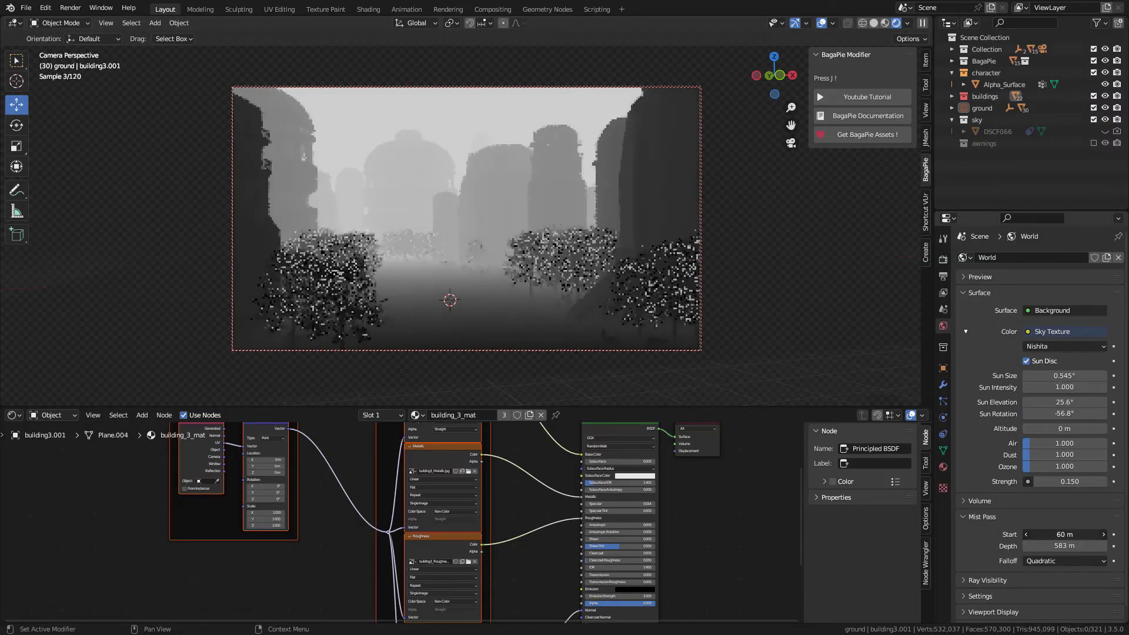
Step: Restore the viewport render pass to Combined, render the camera image, and close the render window
click(907, 24)
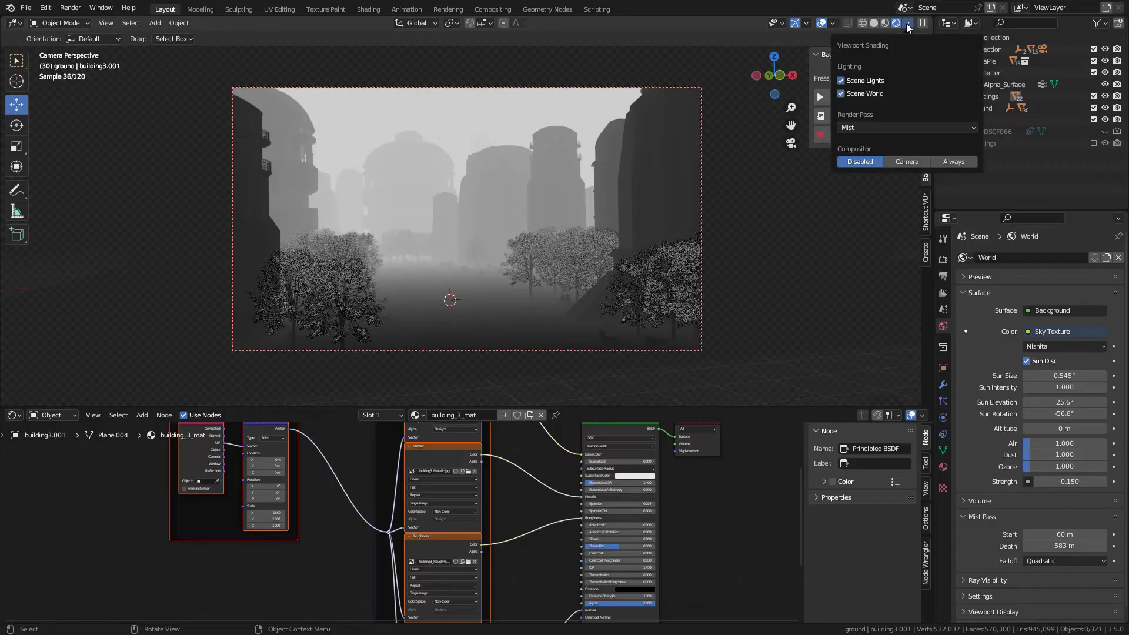
click(909, 127)
click(649, 160)
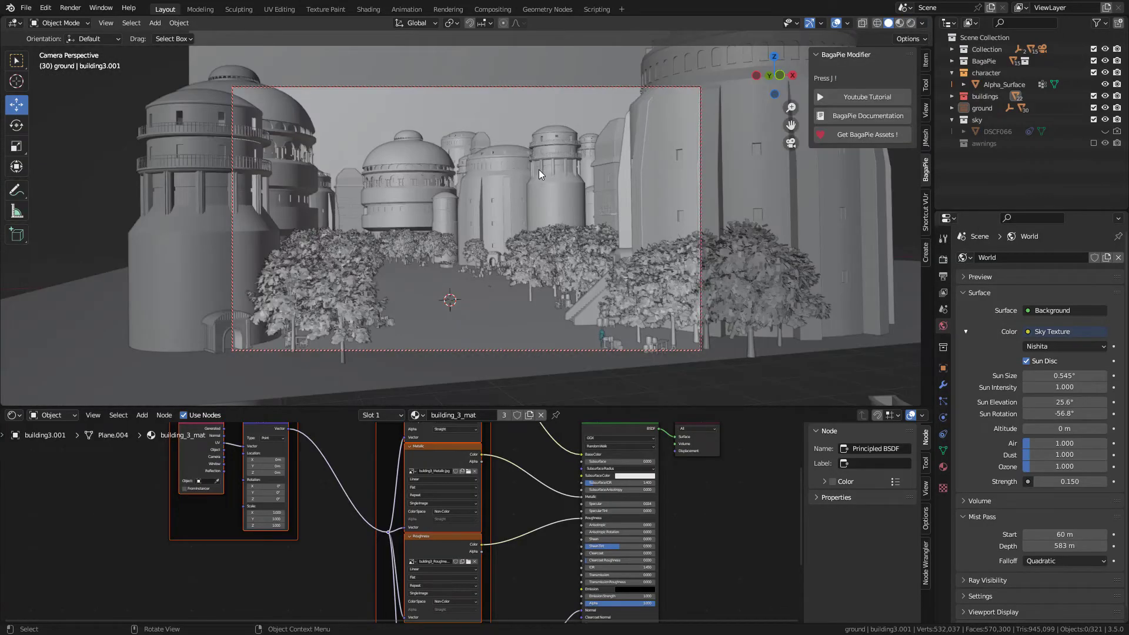
key(F12)
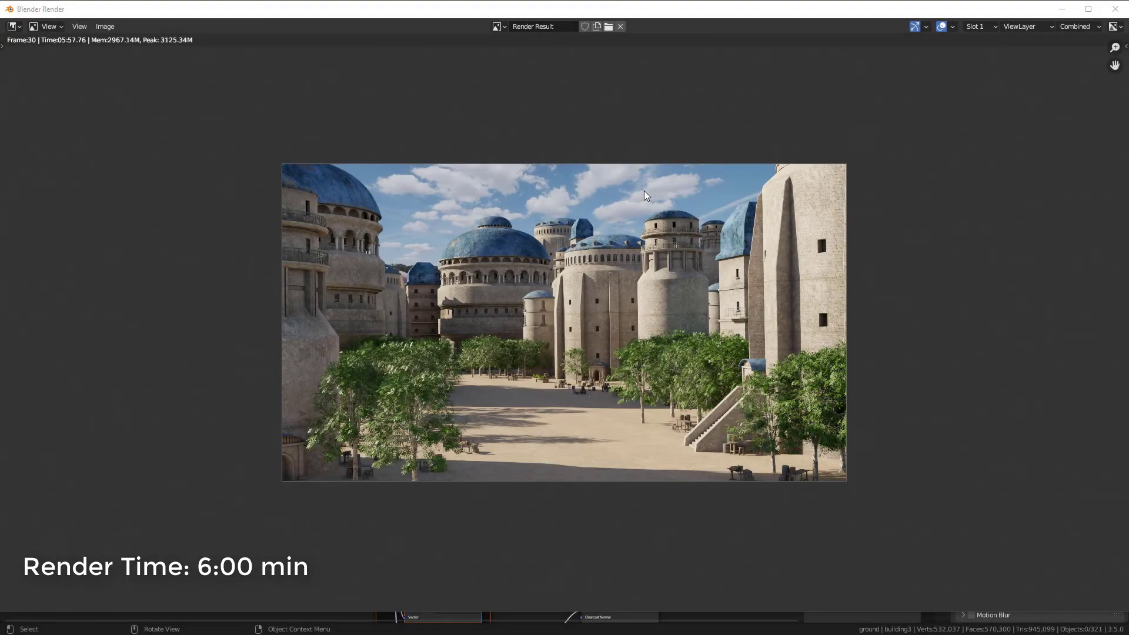
click(1115, 8)
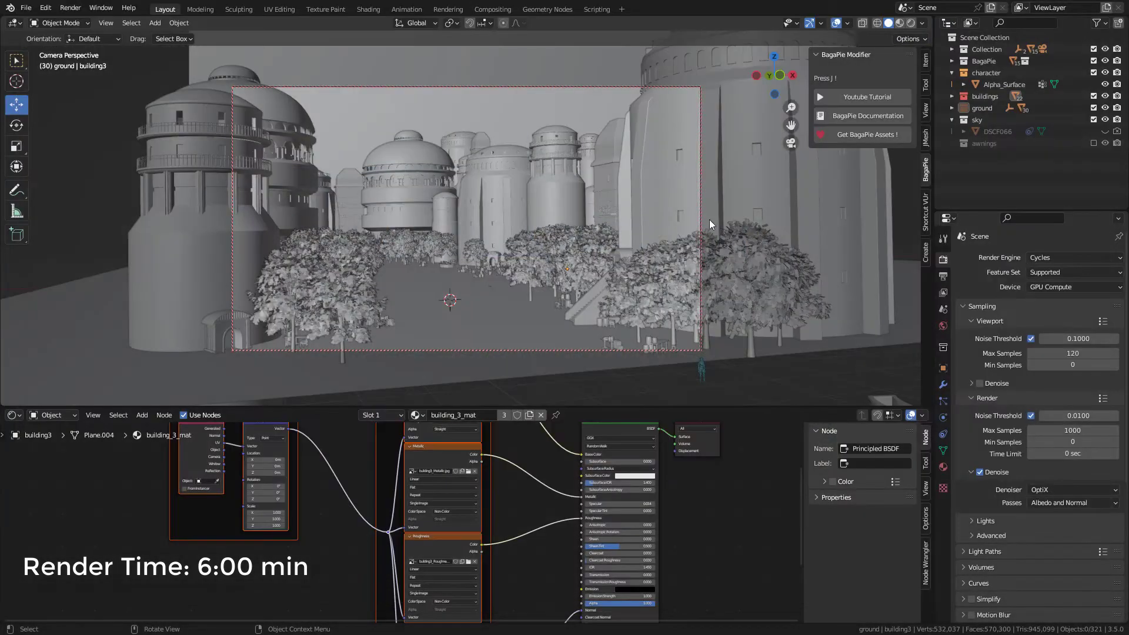
Step: Enable compositing nodes in the Compositing workspace, space out the Render Layers and Composite nodes, and turn the Dope Sheet area into an Image Editor
click(494, 9)
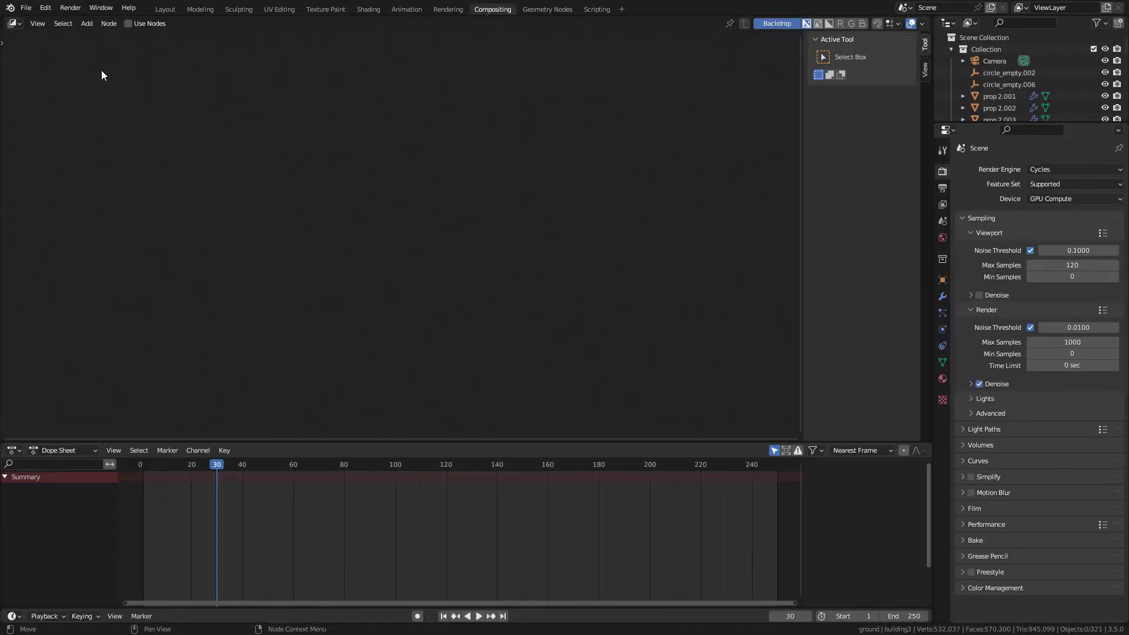
click(128, 23)
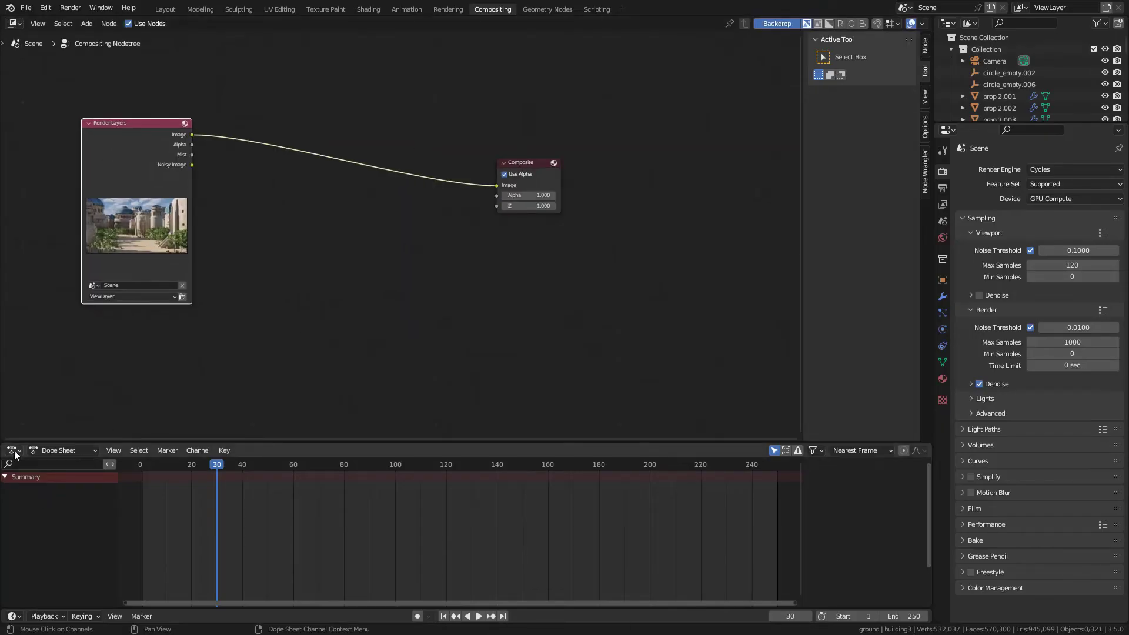
click(14, 451)
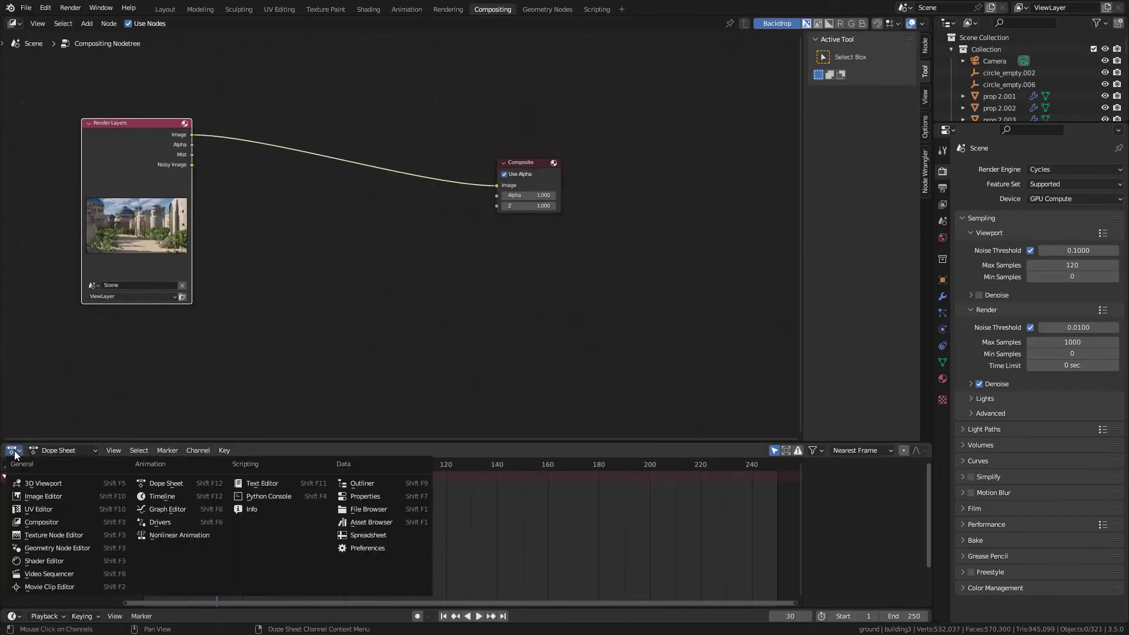
click(44, 497)
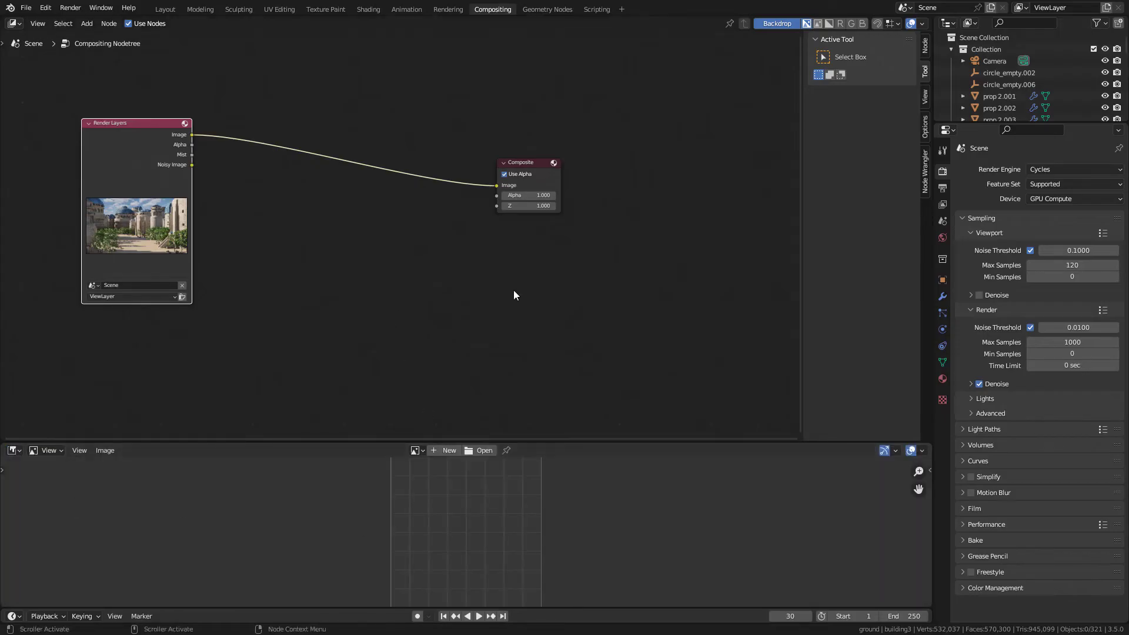
Step: Add a Viewer node below the Composite node and connect the Render Layers Image output to it
key(shift+a)
click(473, 240)
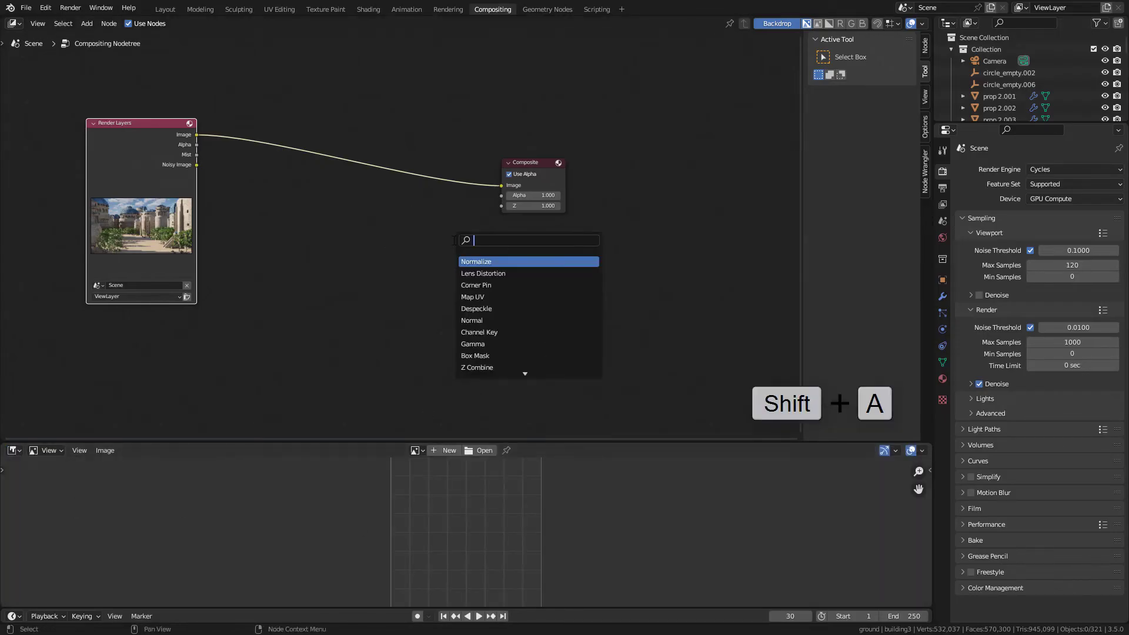
text(vi)
click(470, 261)
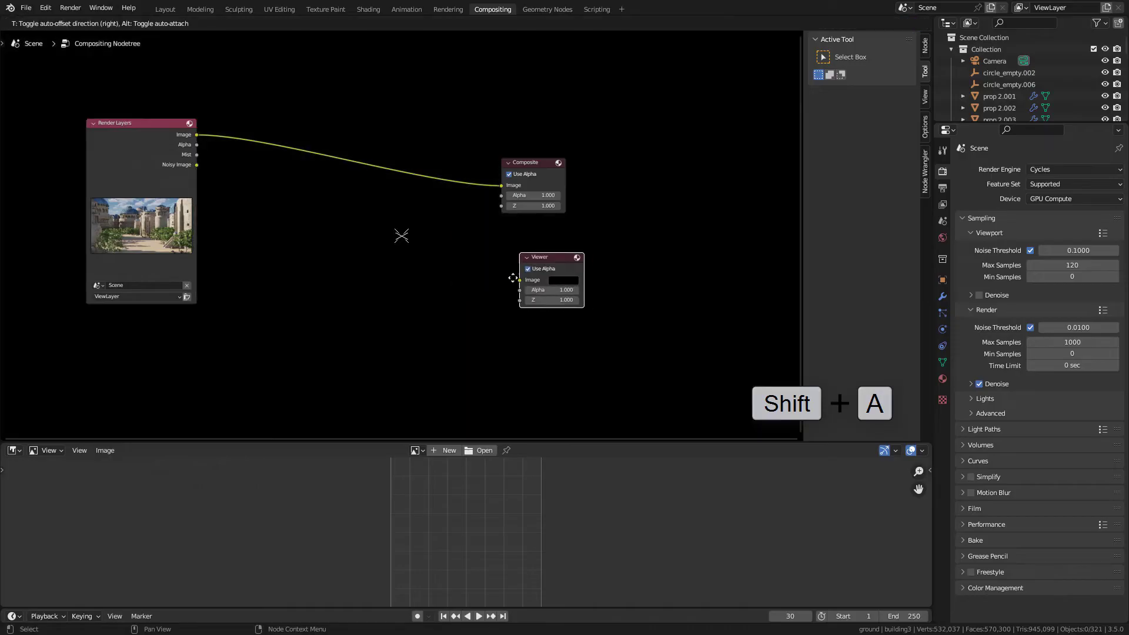
click(526, 259)
drag(196, 135, 495, 277)
Step: Display the Viewer Node image in the Image Editor and enlarge that area
click(417, 450)
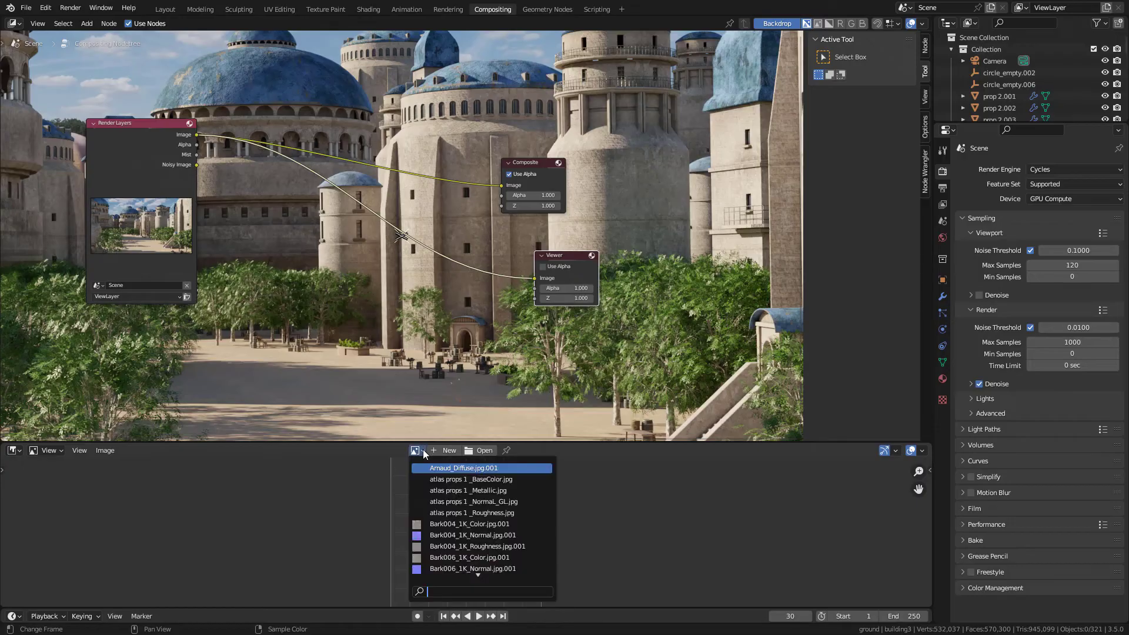
scroll(481, 518, down, 12)
scroll(475, 555, down, 20)
scroll(400, 236, down, 20)
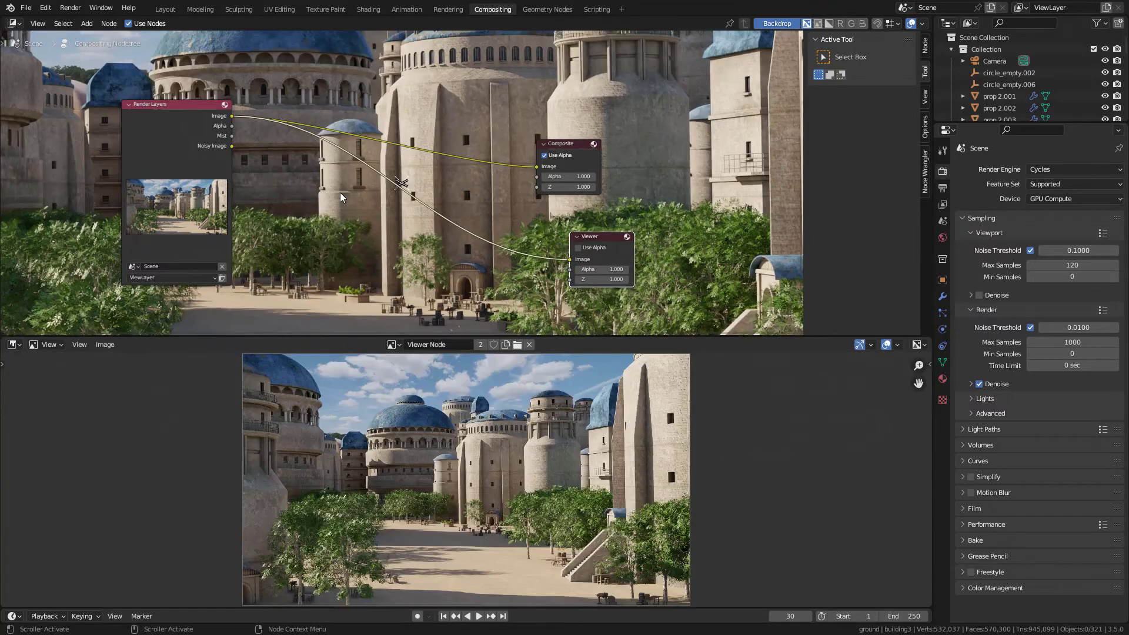
Step: Insert an Alpha Over node before the Viewer and connect the Mist output to its second Image and Fac inputs
key(shift+a)
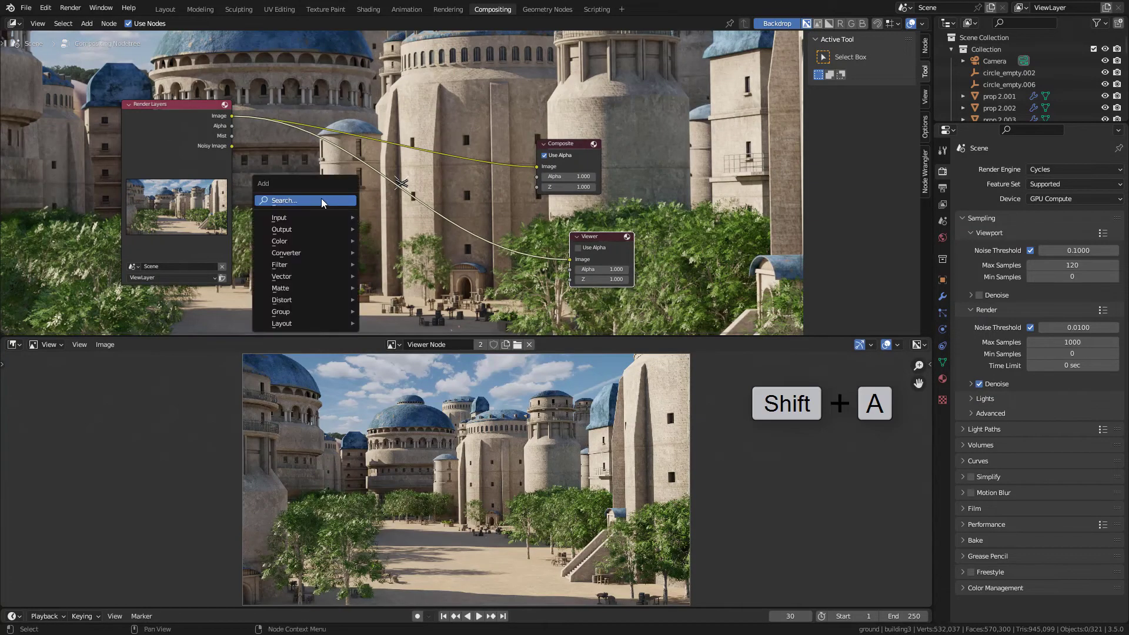
click(320, 199)
text(alpha)
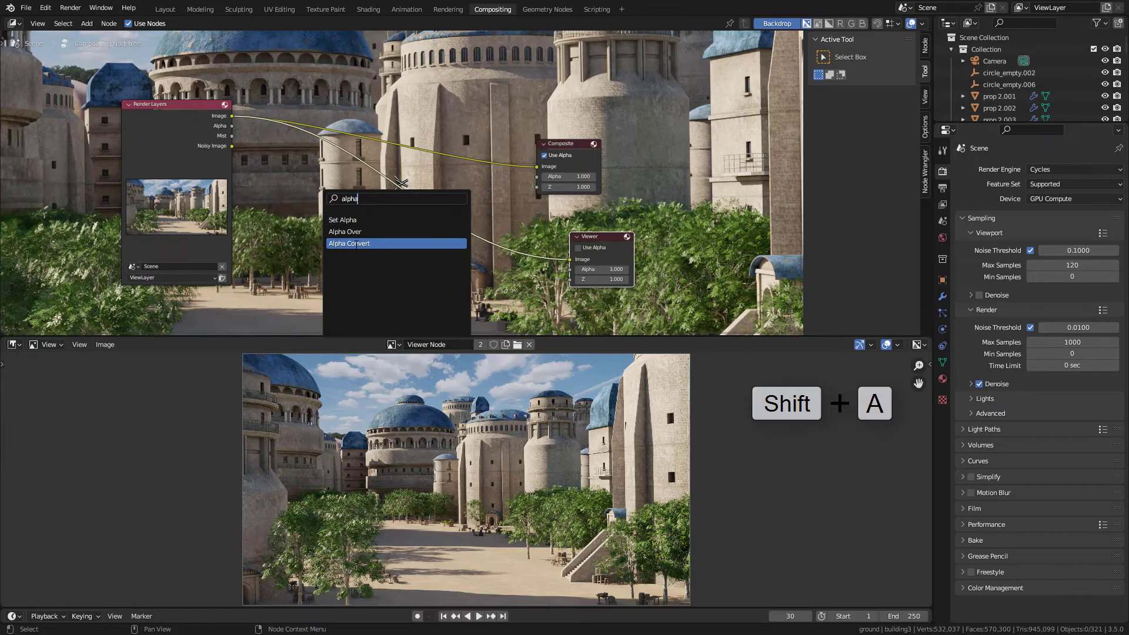
click(402, 231)
click(402, 227)
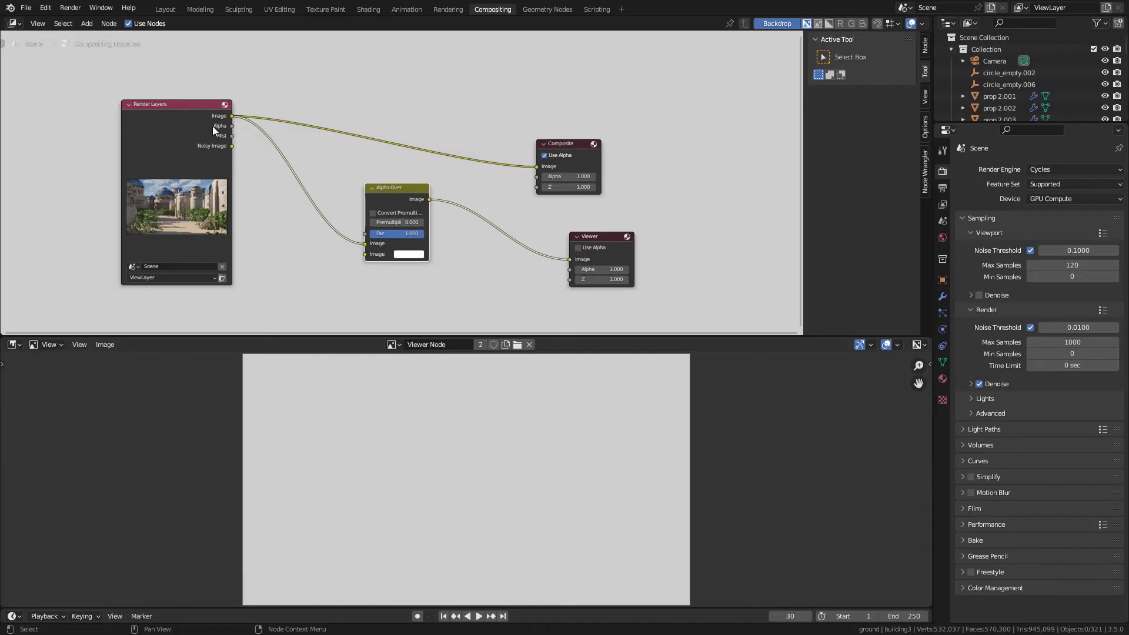
drag(233, 135, 368, 258)
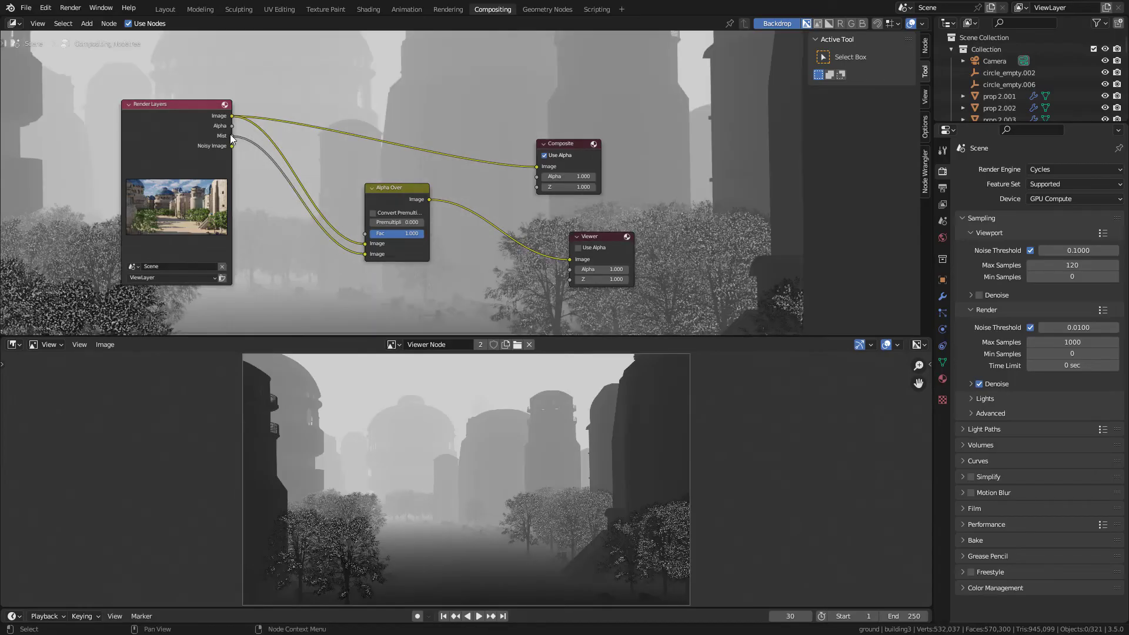
drag(232, 135, 365, 235)
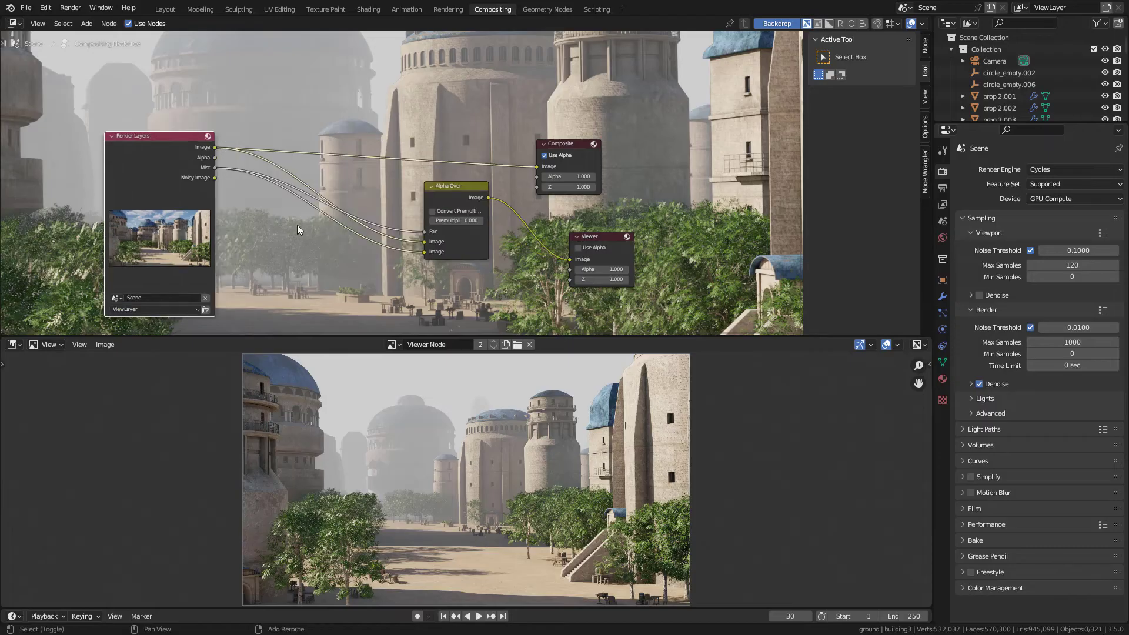
Step: Insert a ColorRamp converter node between the Mist output and the Alpha Over Fac input, placing it below the other links
key(shift+a)
mouse_move(275, 281)
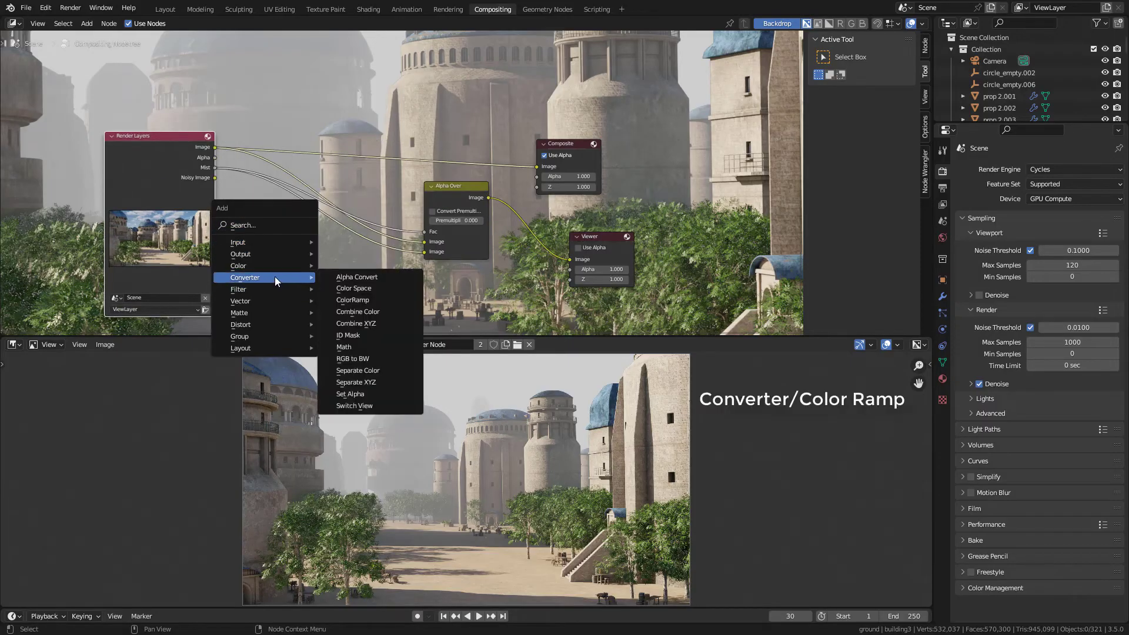
click(372, 300)
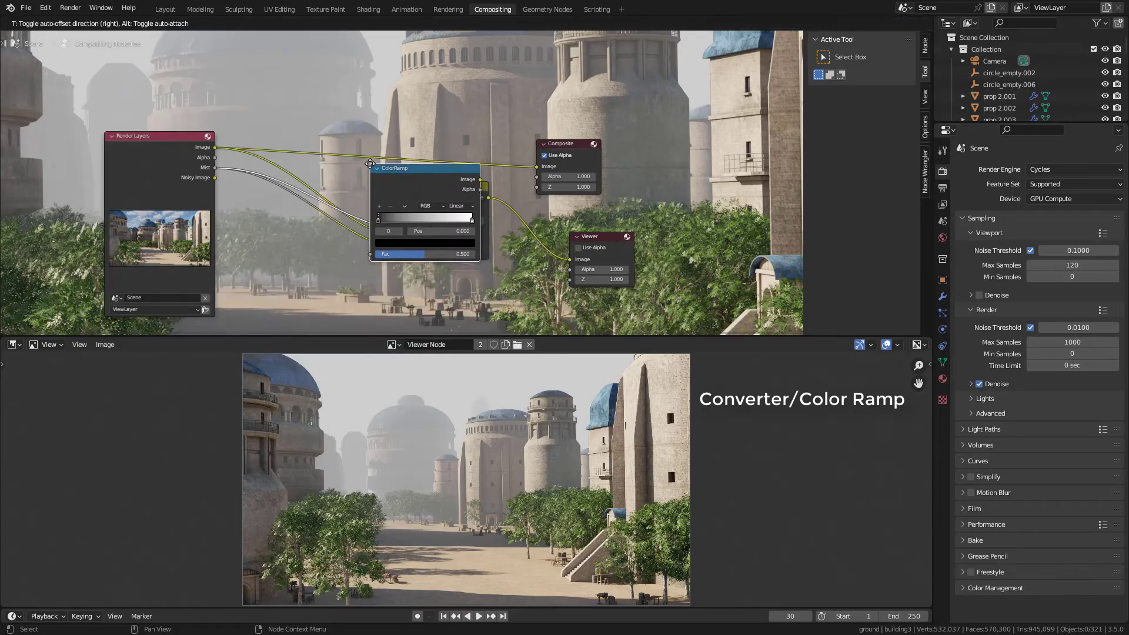
click(369, 164)
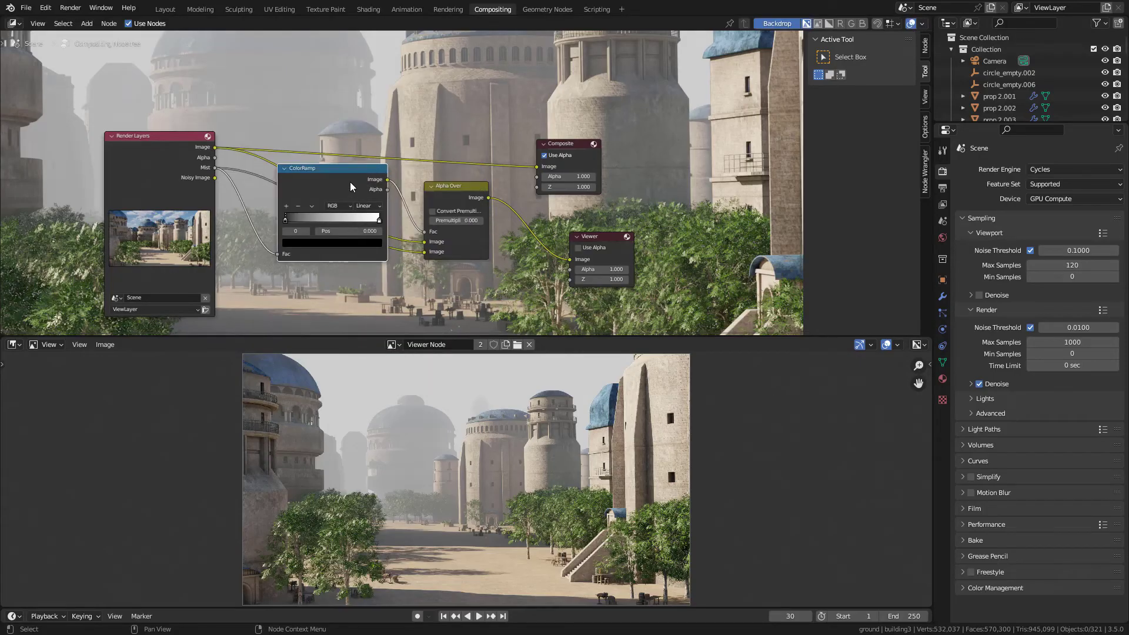
drag(350, 183, 350, 253)
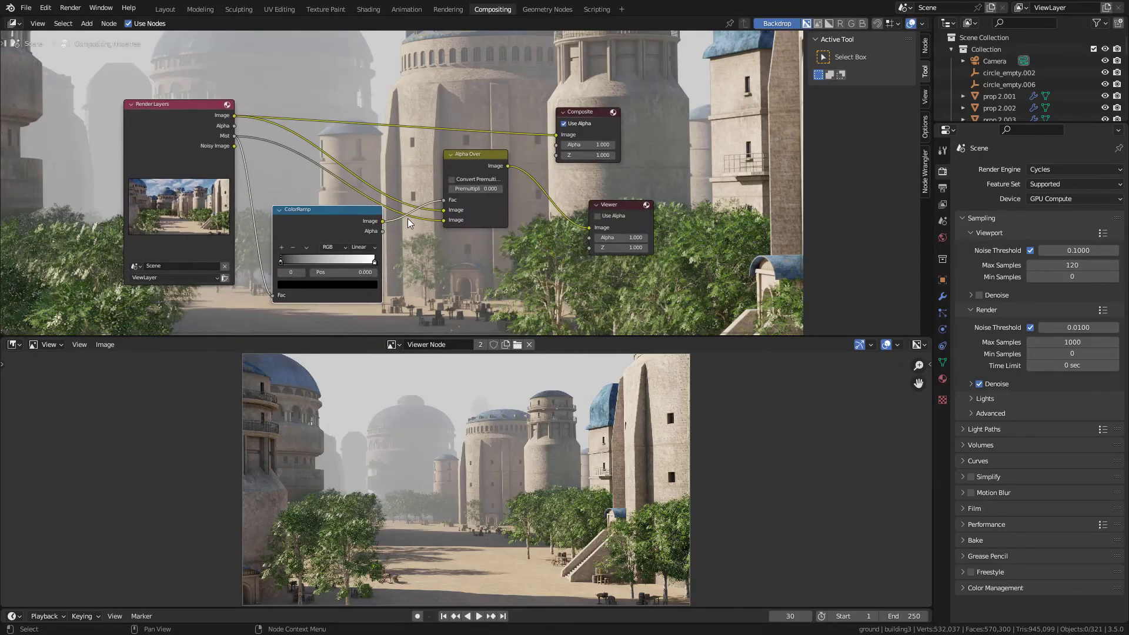
Step: Darken the ColorRamp's white stop to a grey with a value of about 0.154 to weaken the mist
scroll(407, 217, up, 3)
click(385, 253)
click(372, 293)
click(346, 290)
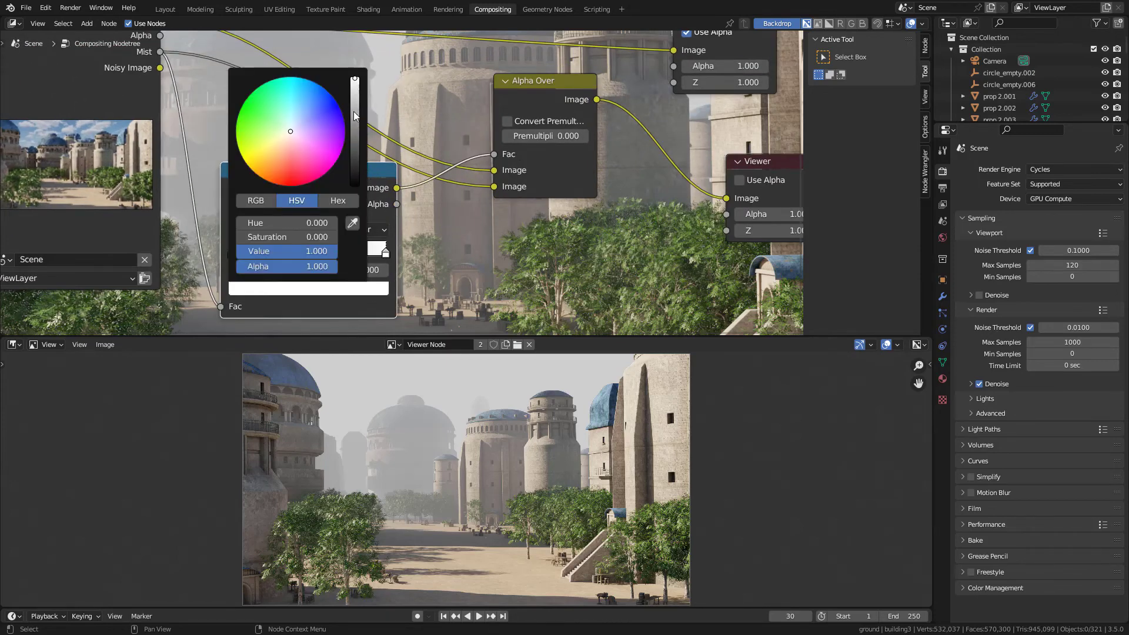
drag(354, 107, 354, 138)
scroll(640, 423, down, 2)
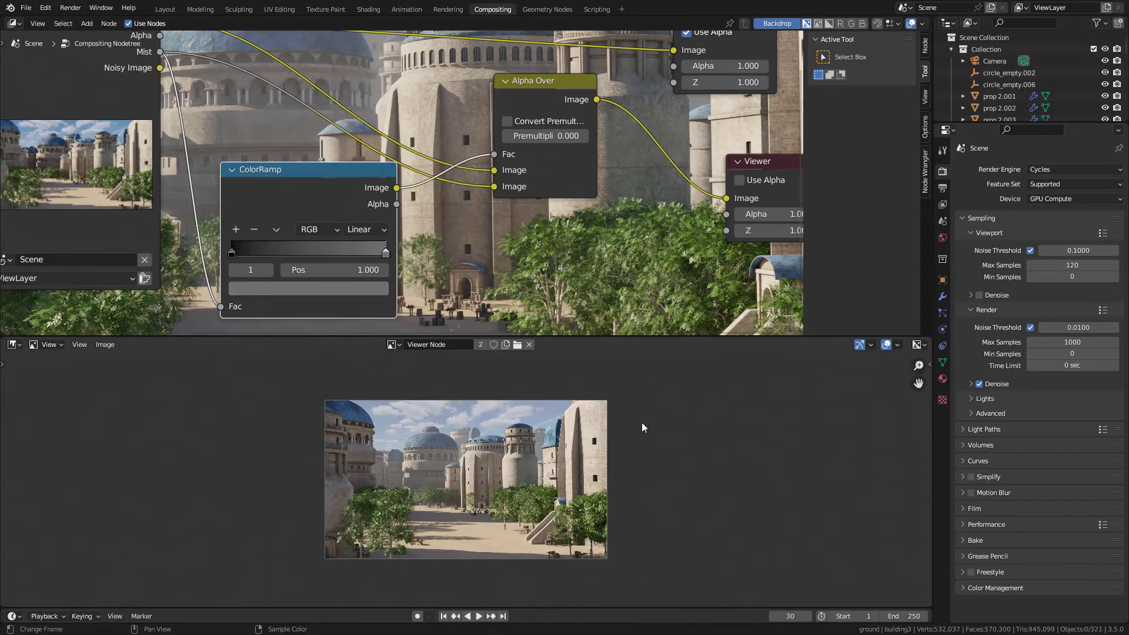
scroll(640, 423, up, 1)
scroll(330, 191, down, 1)
Step: Fine-tune the grey stop's brightness and move it to about position 0.718 on the ColorRamp
drag(330, 188, 350, 212)
click(386, 297)
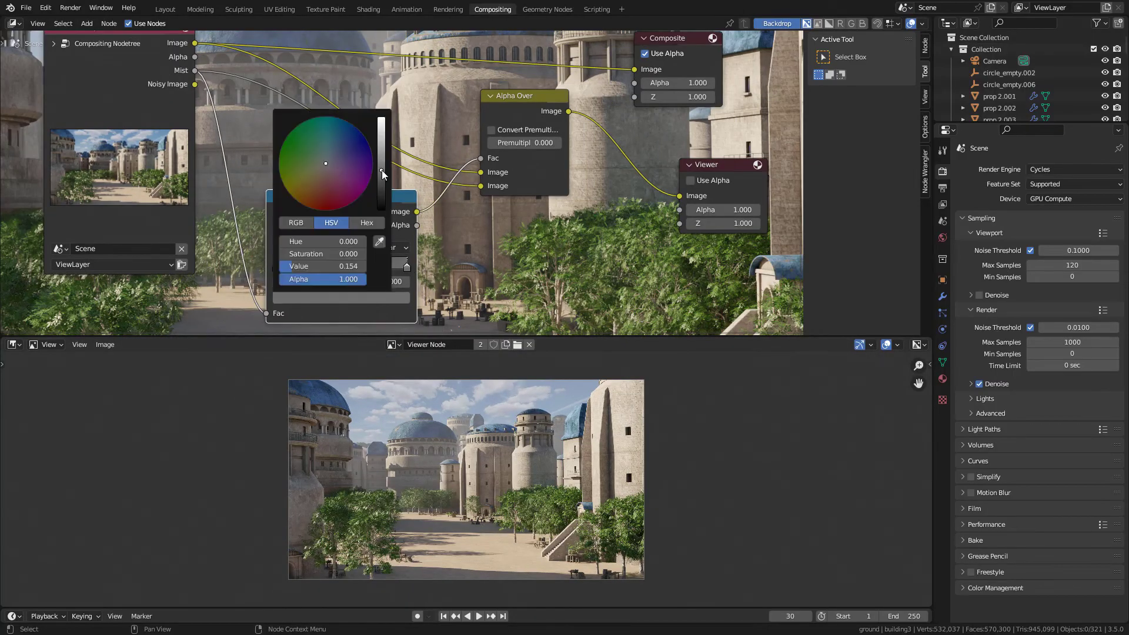
mouse_move(382, 171)
mouse_down()
mouse_move(381, 181)
mouse_move(381, 170)
mouse_up()
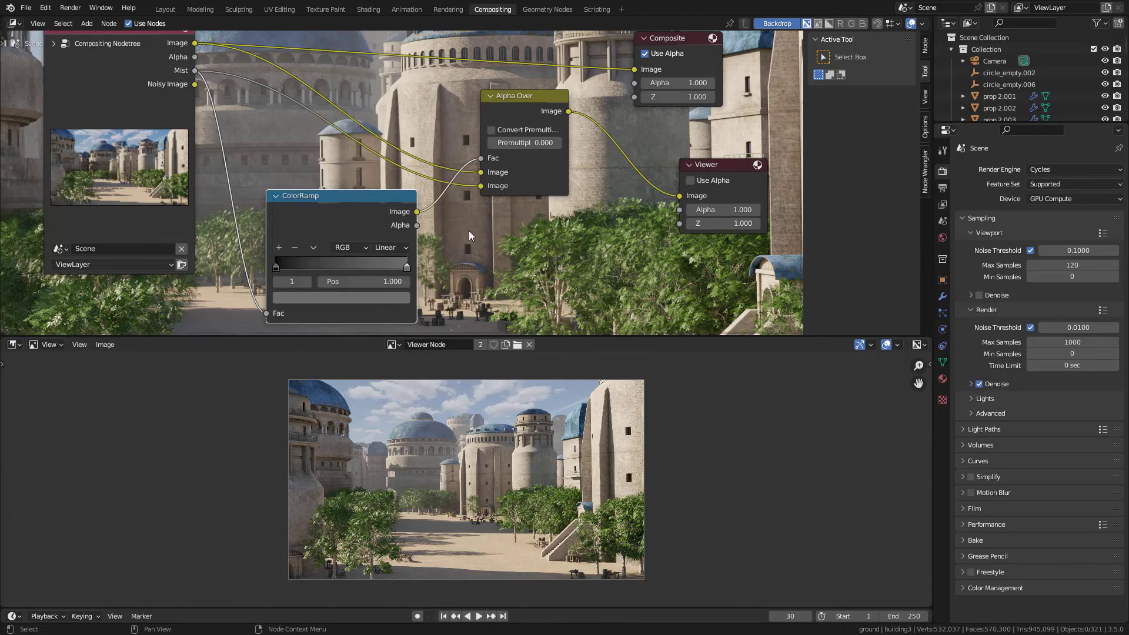
drag(275, 266, 369, 270)
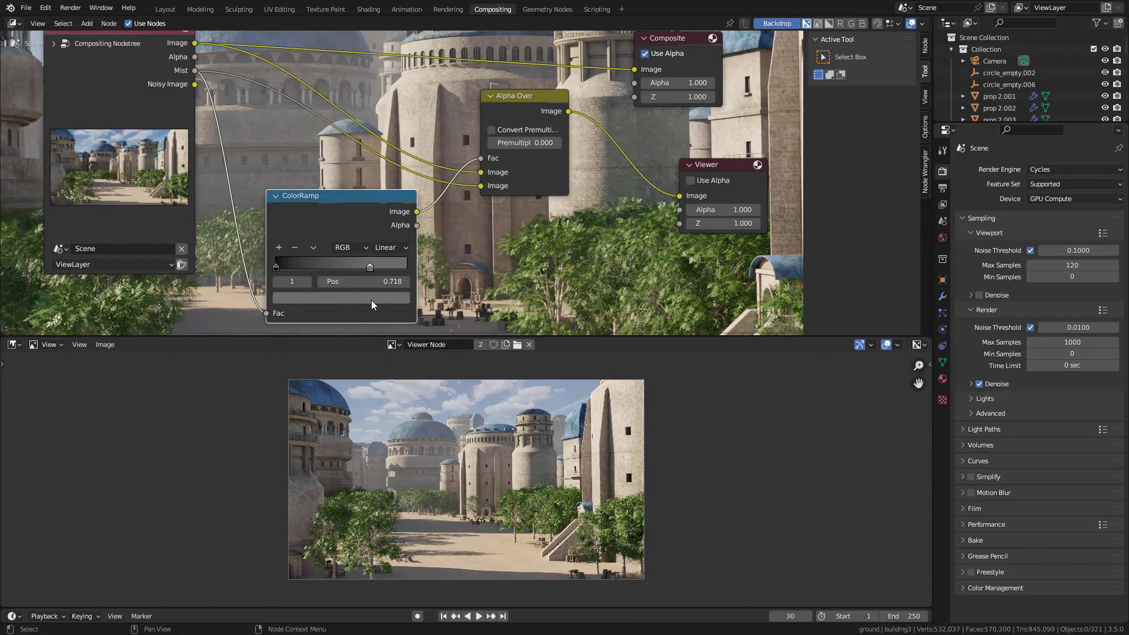
click(372, 297)
drag(383, 178, 381, 180)
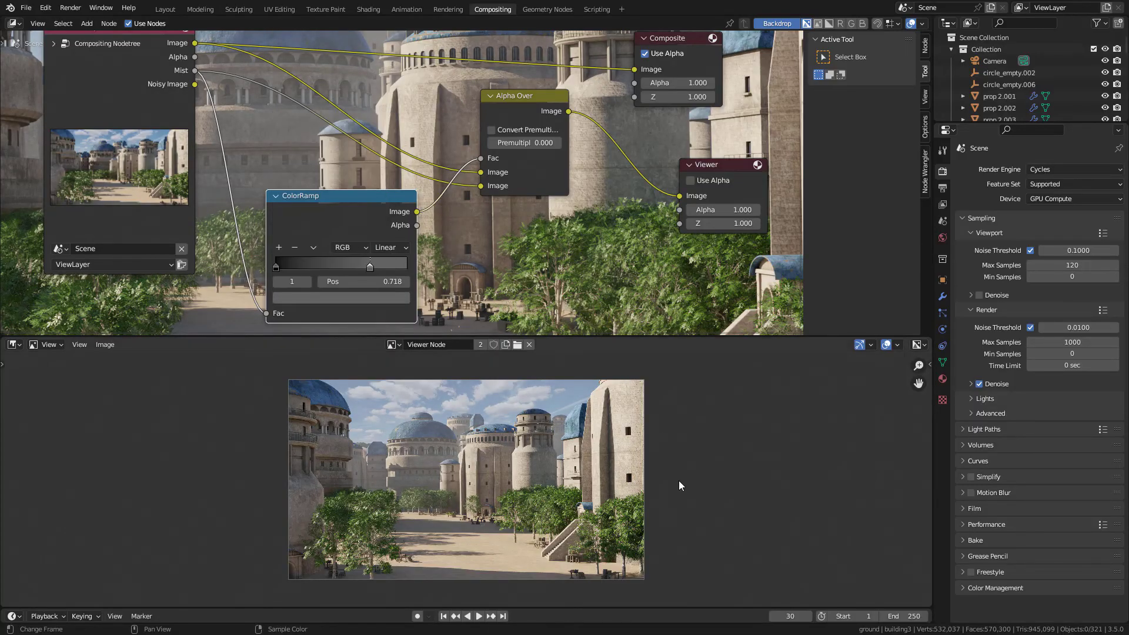
Step: Collapse the first ColorRamp and move it down, and insert a second ColorRamp between Mist and Alpha Over's second Image input
click(275, 197)
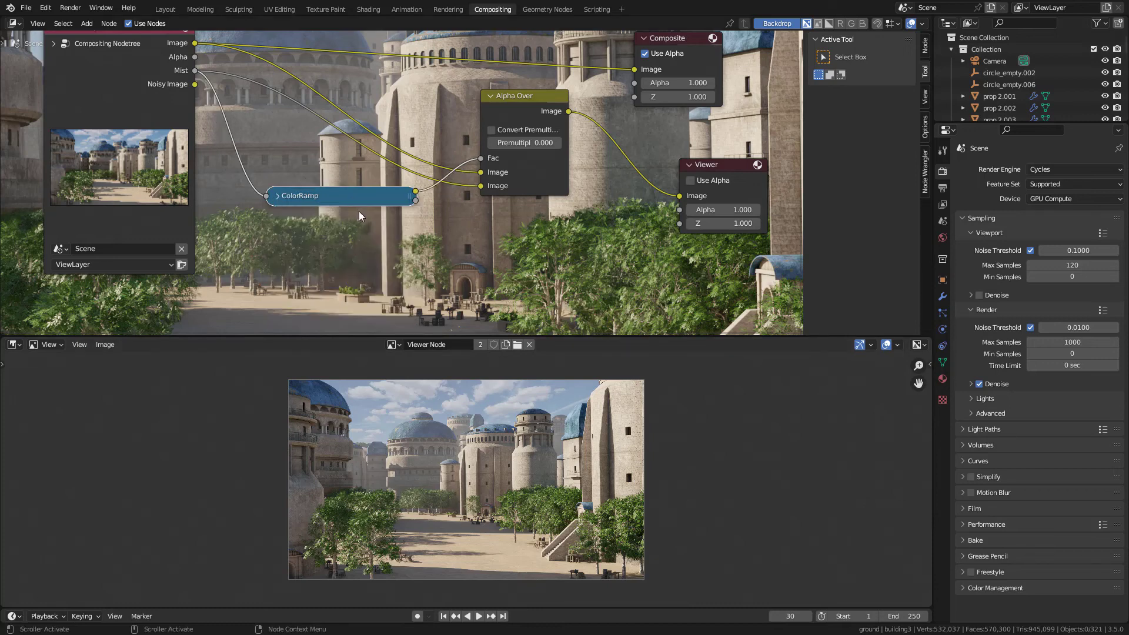
drag(315, 195, 346, 318)
key(shift+a)
mouse_move(342, 175)
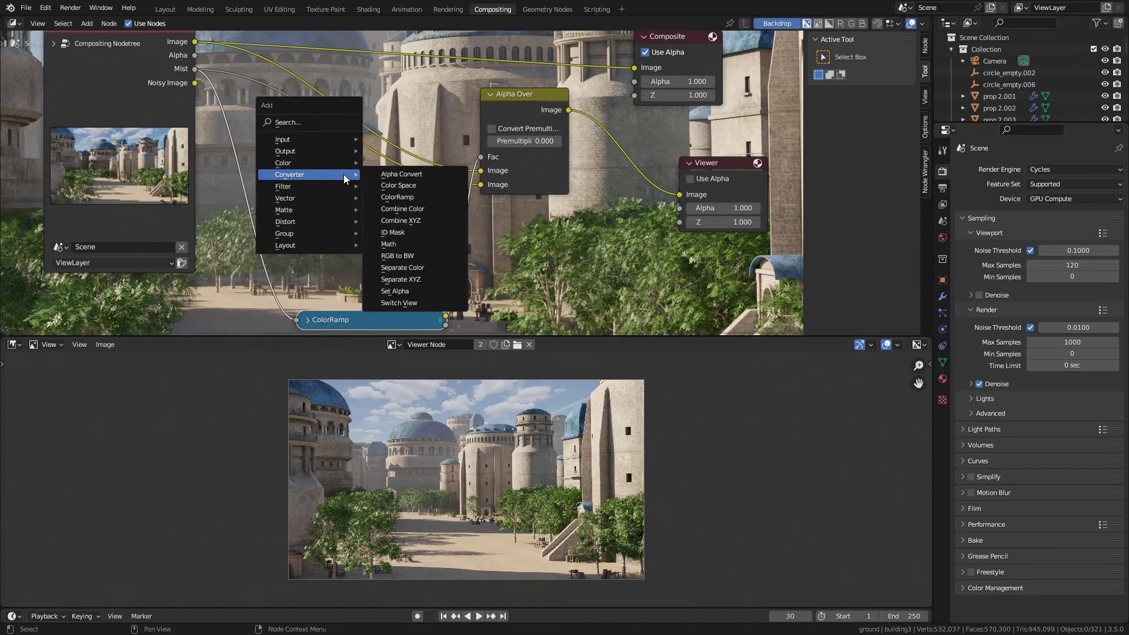
click(402, 199)
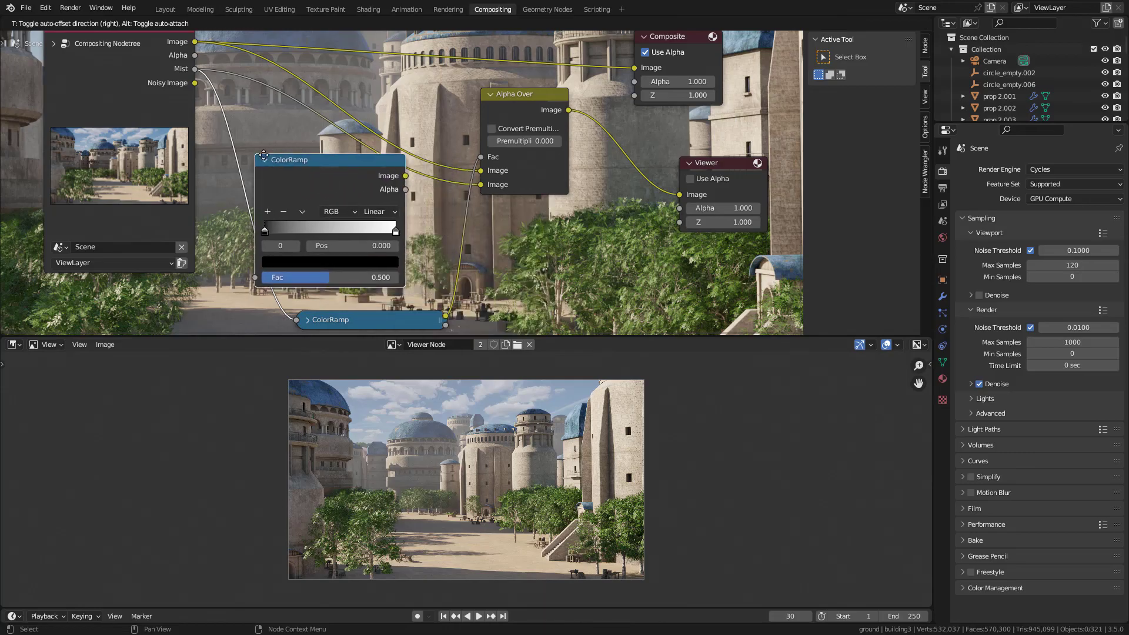
click(278, 155)
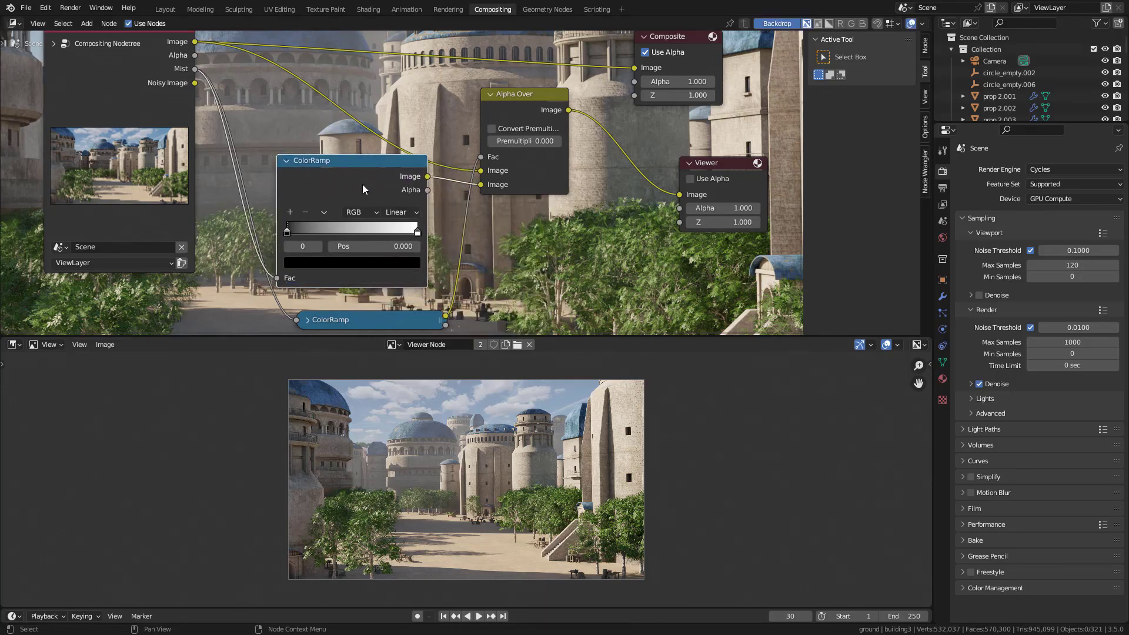
drag(362, 183, 363, 158)
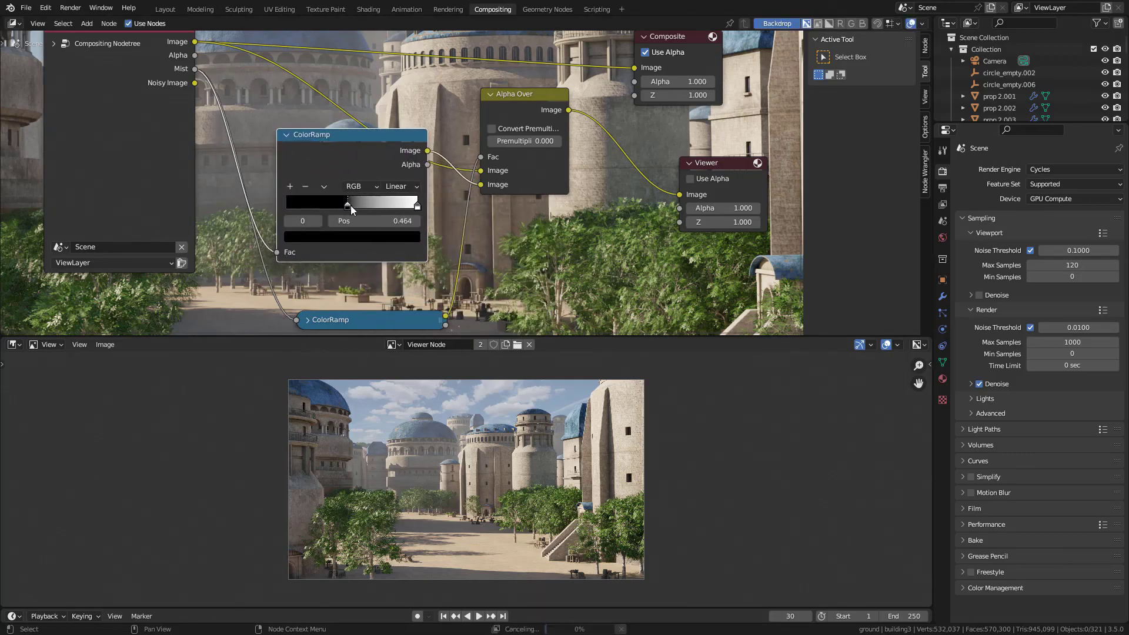
Step: Shift the second ColorRamp's white stop inward from the end of the gradient and open its colour for editing
drag(406, 205, 377, 211)
click(352, 236)
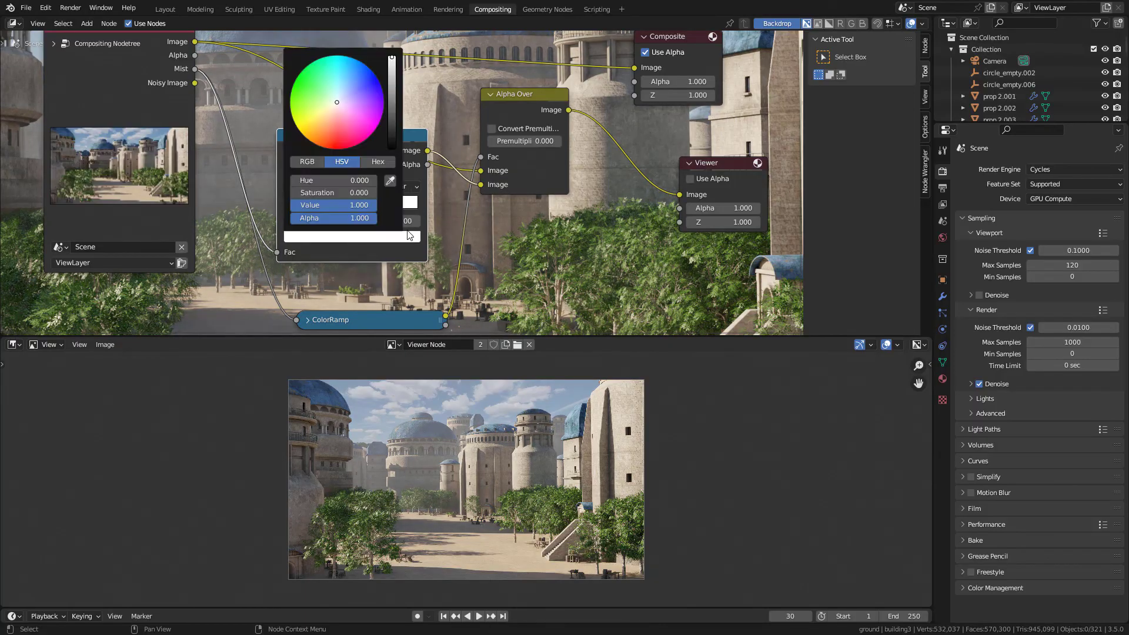
mouse_move(337, 108)
mouse_down()
mouse_move(339, 83)
mouse_move(326, 108)
mouse_move(338, 101)
mouse_up()
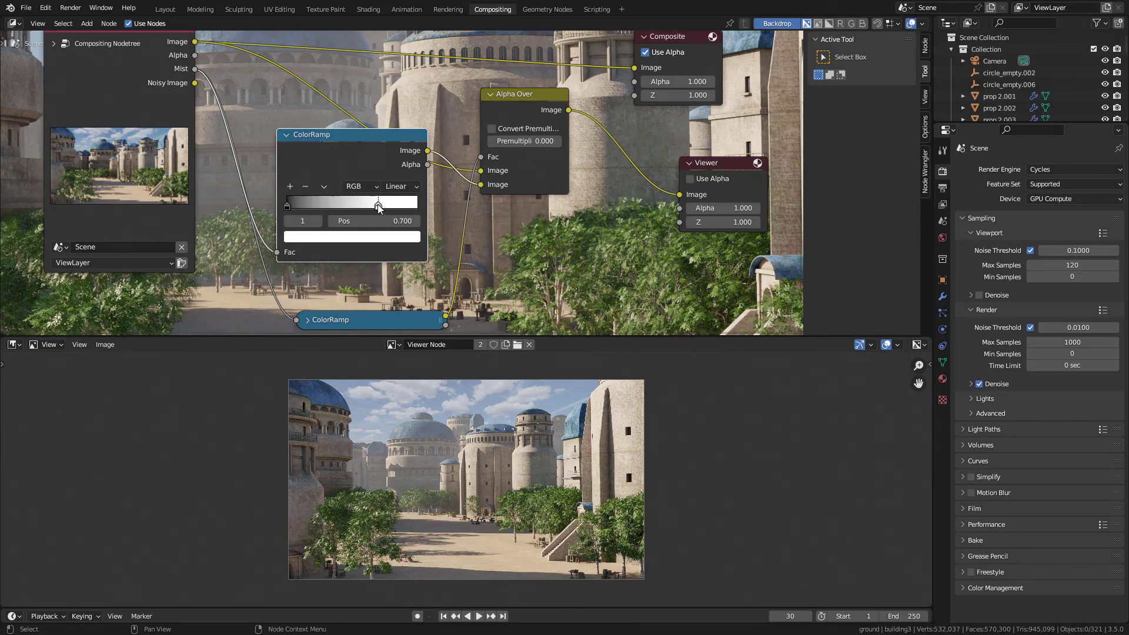
click(391, 236)
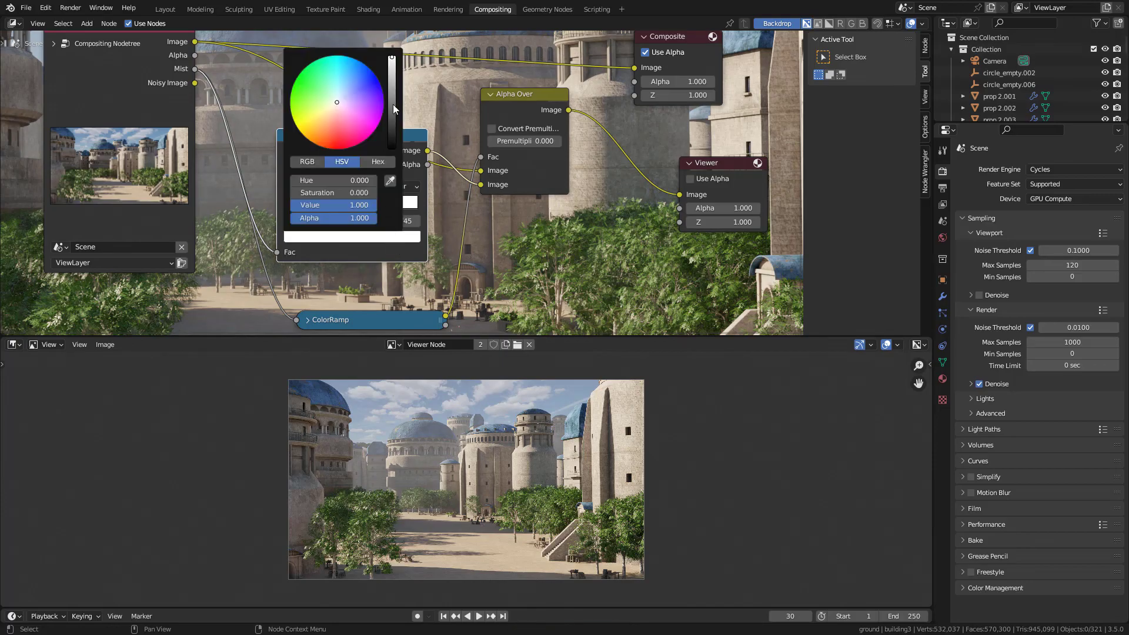